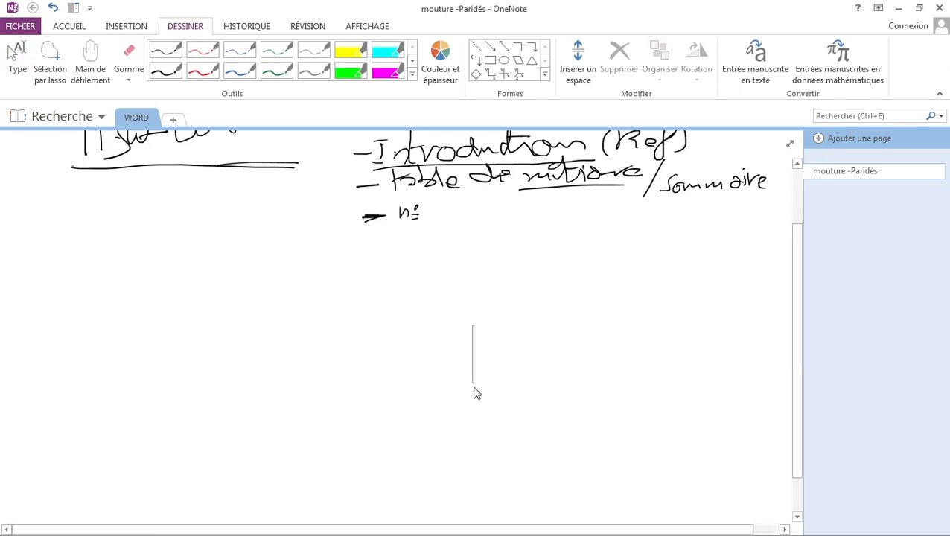
# - Pan the OneNote page to the MS Word title and erase the scribble after the M
pyautogui.click(165, 70)
pyautogui.click(91, 63)
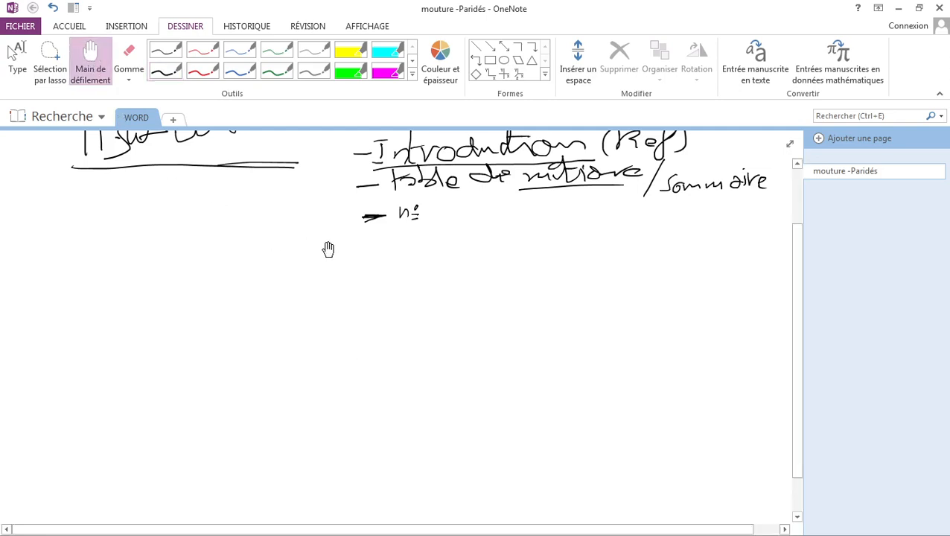
pyautogui.moveTo(328, 249); pyautogui.dragTo(310, 340)
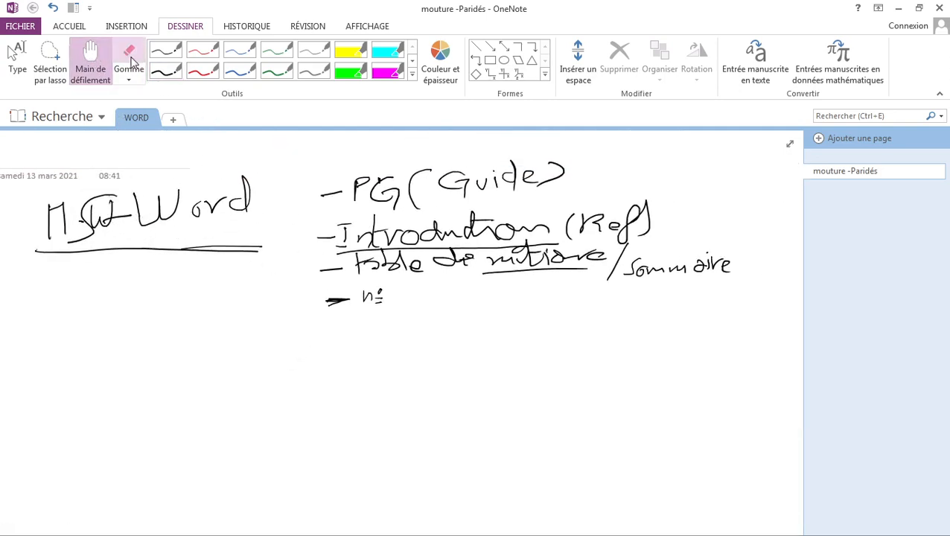
pyautogui.click(130, 61)
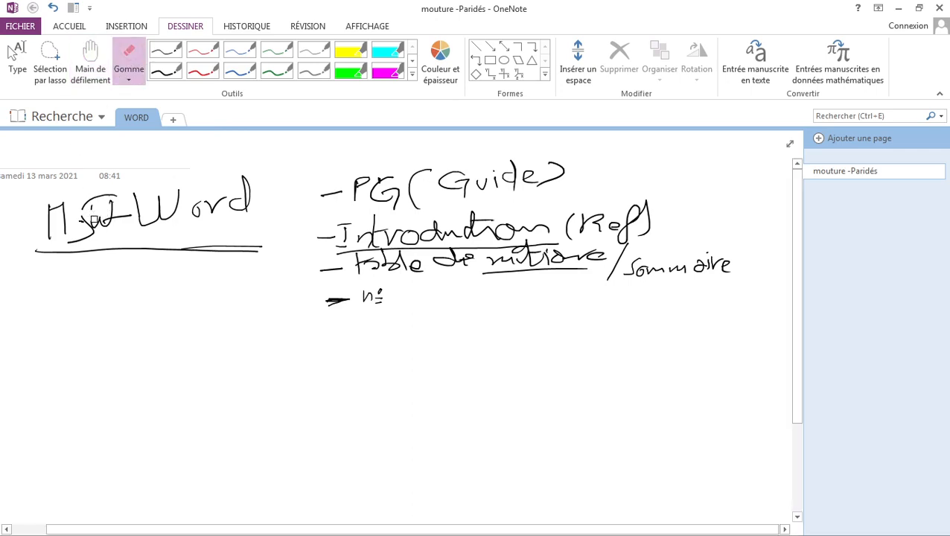
pyautogui.moveTo(94, 220)
pyautogui.mouseDown()
pyautogui.moveTo(132, 216)
pyautogui.moveTo(113, 207)
pyautogui.moveTo(96, 213)
pyautogui.moveTo(119, 220)
pyautogui.moveTo(98, 213)
pyautogui.moveTo(125, 197)
pyautogui.moveTo(77, 203)
pyautogui.moveTo(90, 227)
pyautogui.moveTo(73, 238)
pyautogui.moveTo(91, 231)
pyautogui.moveTo(89, 199)
pyautogui.moveTo(89, 218)
pyautogui.moveTo(75, 220)
pyautogui.moveTo(83, 210)
pyautogui.mouseUp()
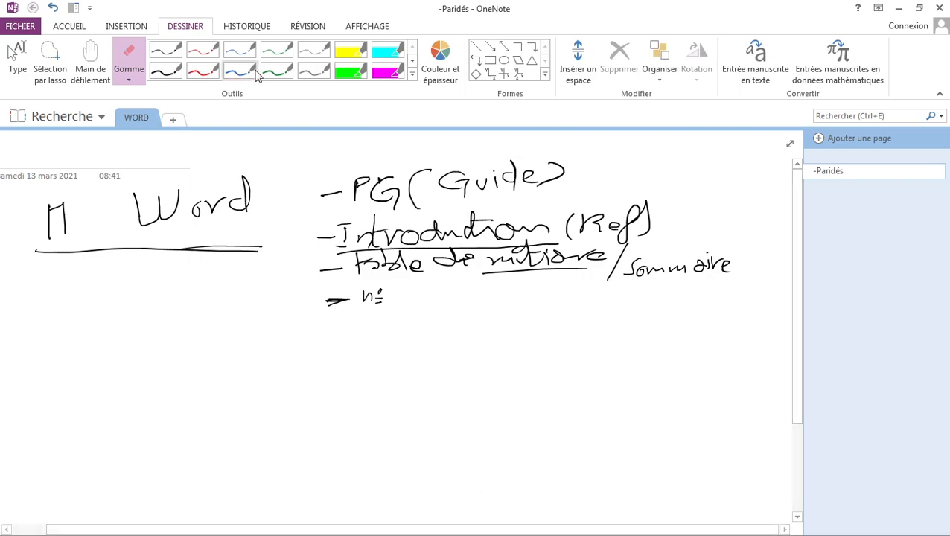
# - Rewrite the title in black pen, adding an S and a dash so it reads MS-Word
pyautogui.click(165, 71)
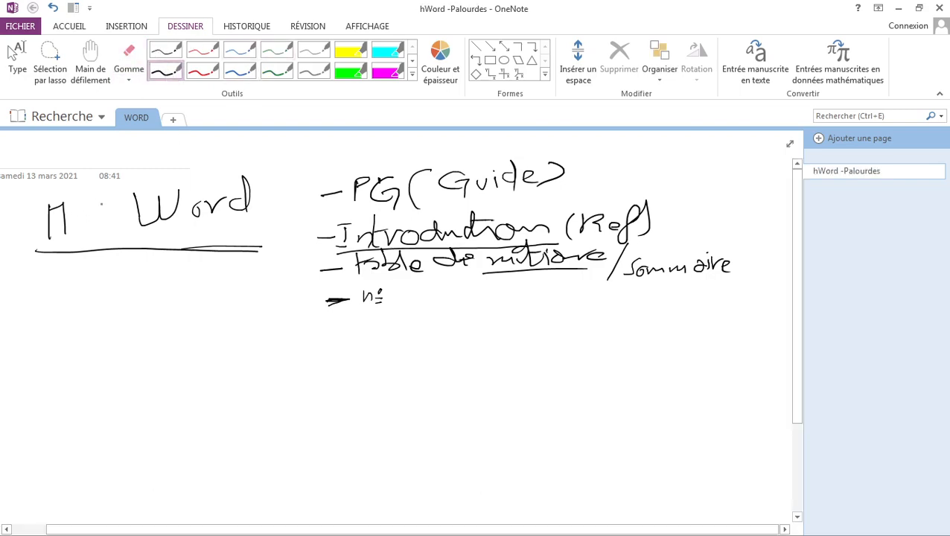
pyautogui.moveTo(85, 202)
pyautogui.mouseDown()
pyautogui.moveTo(89, 220)
pyautogui.moveTo(71, 229)
pyautogui.mouseUp()
pyautogui.click(117, 221)
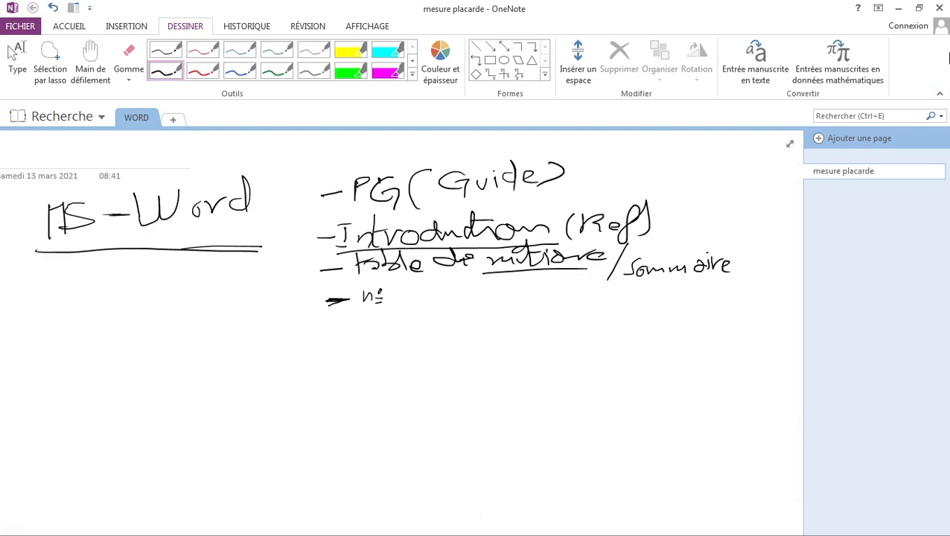
pyautogui.click(879, 8)
# - Bring up test.docx, scroll down to Titre 01 and select the placeholder line beneath it
pyautogui.click(900, 9)
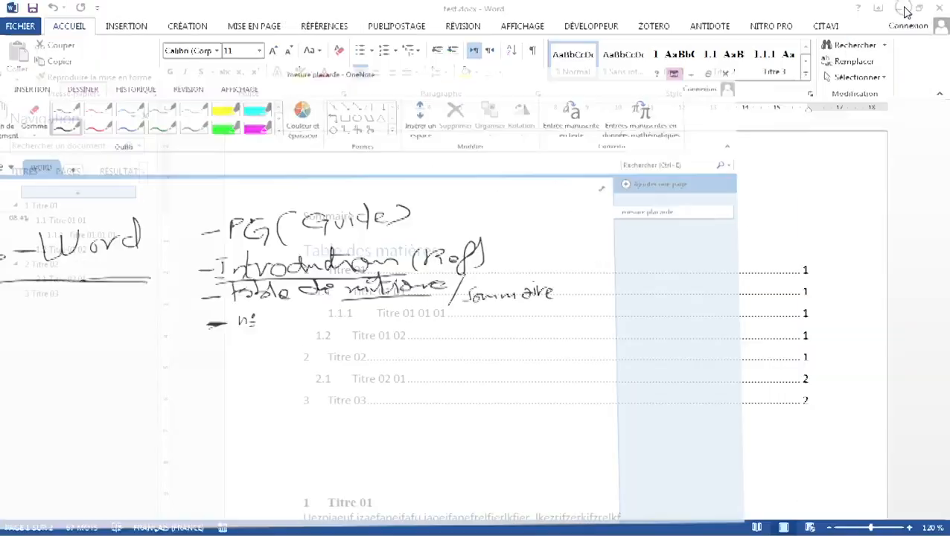
pyautogui.click(365, 270)
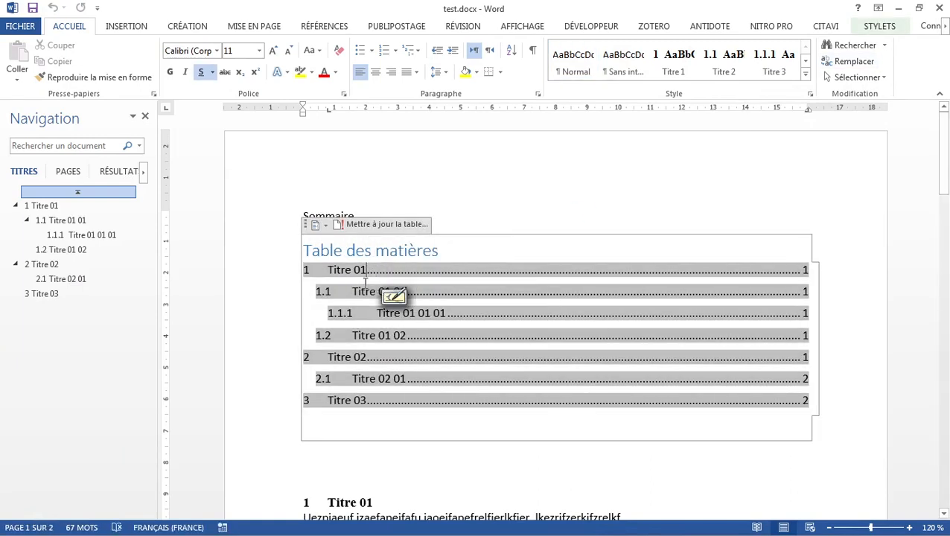
pyautogui.click(400, 185)
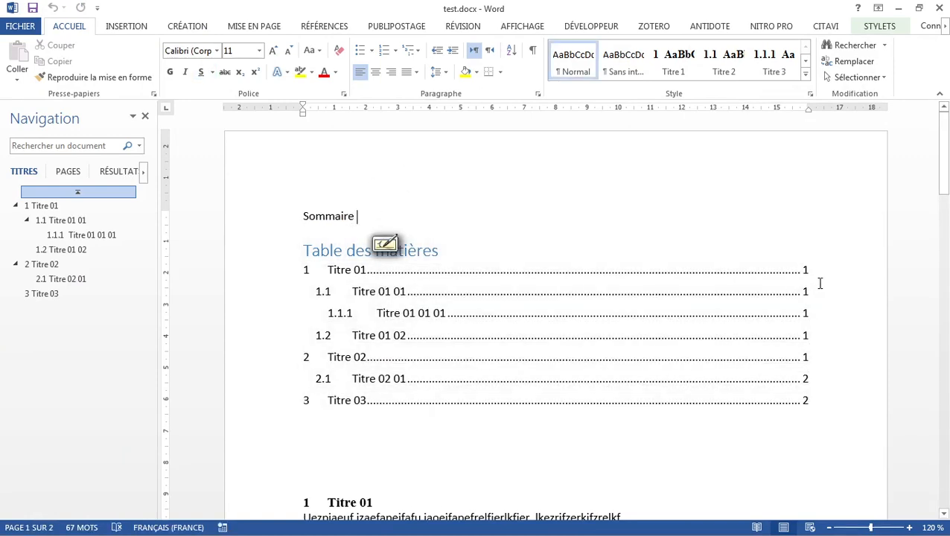
pyautogui.click(944, 440)
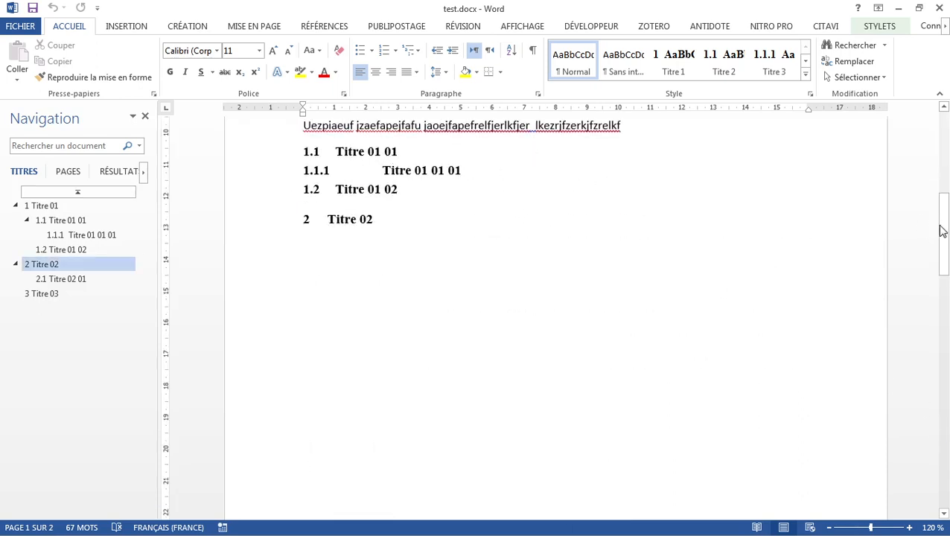
pyautogui.moveTo(945, 231)
pyautogui.mouseDown()
pyautogui.moveTo(926, 367)
pyautogui.moveTo(945, 310)
pyautogui.moveTo(945, 180)
pyautogui.moveTo(944, 219)
pyautogui.mouseUp()
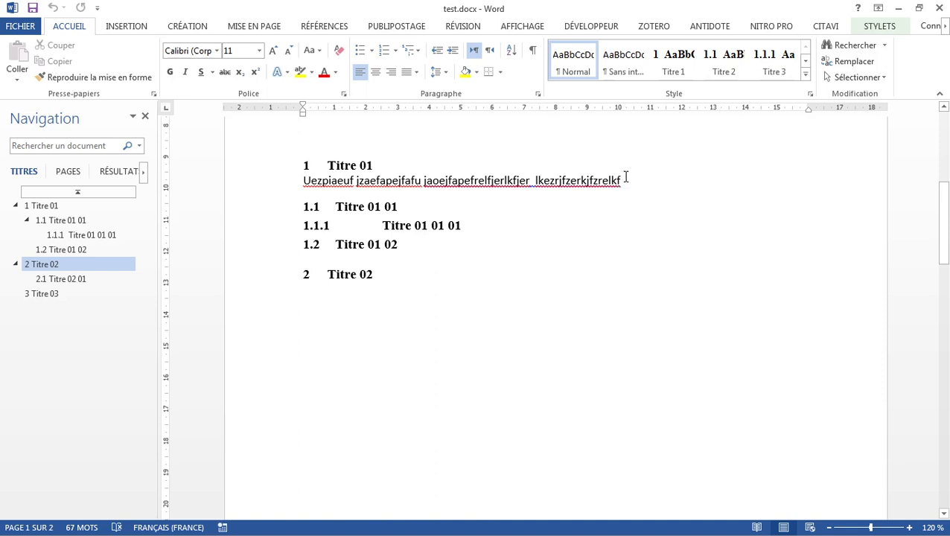
pyautogui.moveTo(630, 181); pyautogui.dragTo(339, 181)
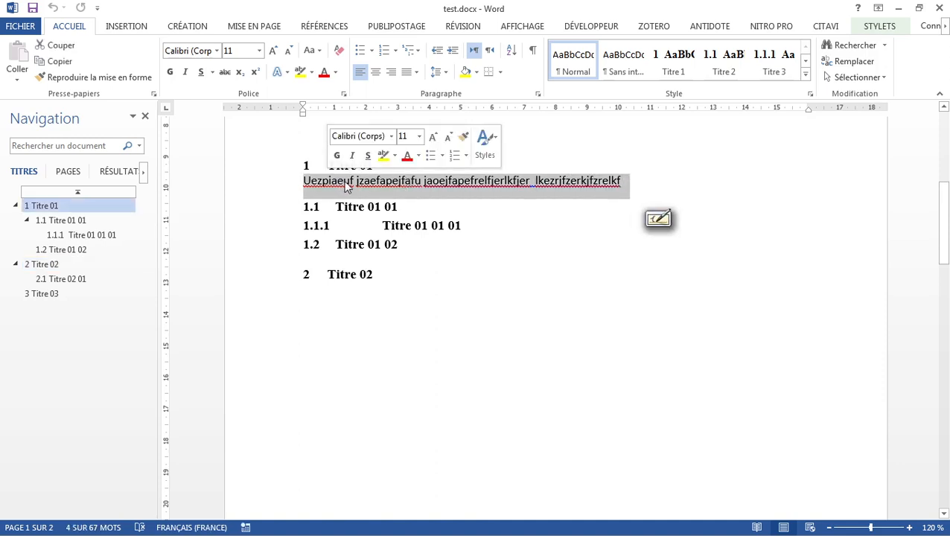
# - Replace the placeholder under Titre 01 with the pasted osmose inverse paragraph, cursor after 'bars.'
pyautogui.press('Delete')
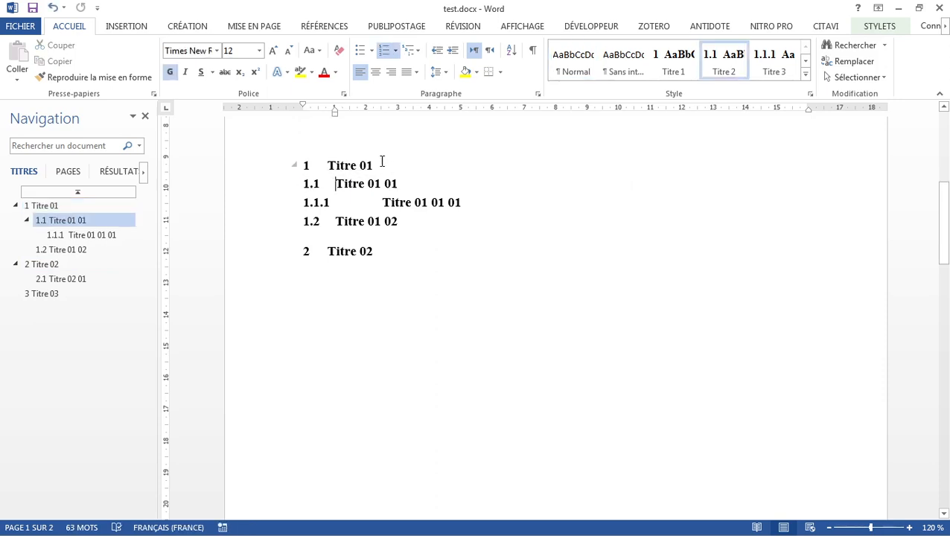
pyautogui.click(384, 166)
pyautogui.press('Return')
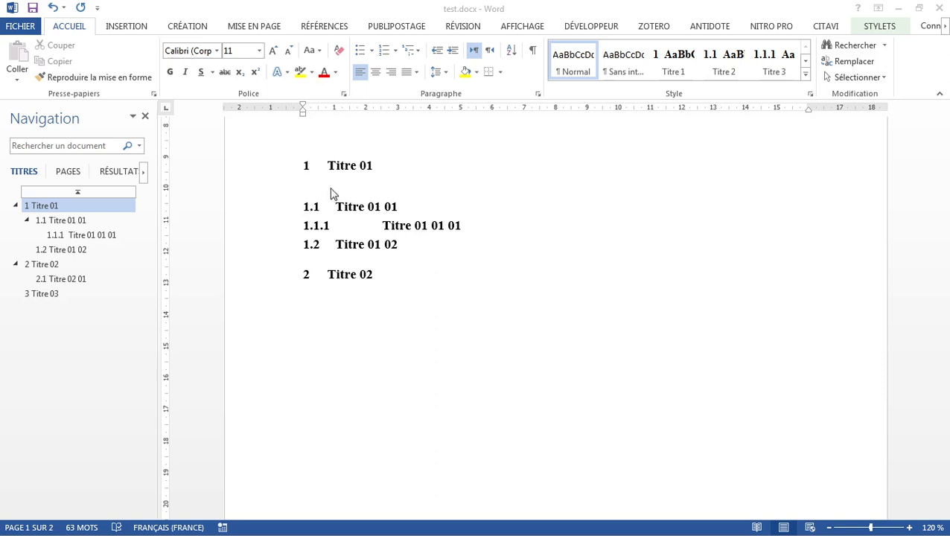
pyautogui.write('L’osmose inverse (RO) est un système de purification de l’eau contenant des matières en solution par un système de filtration très fin qui ne laisse passer pratiquement que les molécules d’eau. Les pressions utilisées sont généralement situées entre 20 et 80 bars. Le diamètre des pores d’une membrane d’osmose inverse est inférieur à 0,001 µm.')
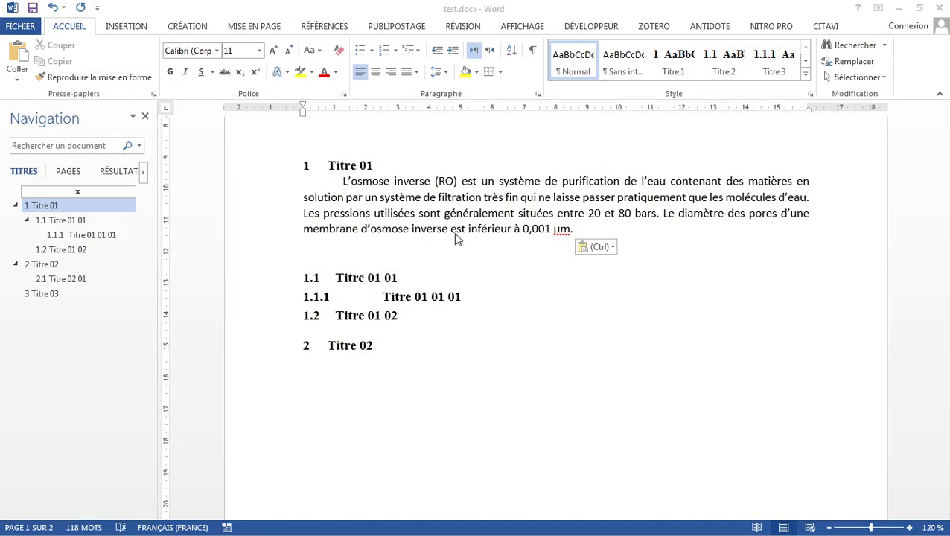
pyautogui.click(584, 225)
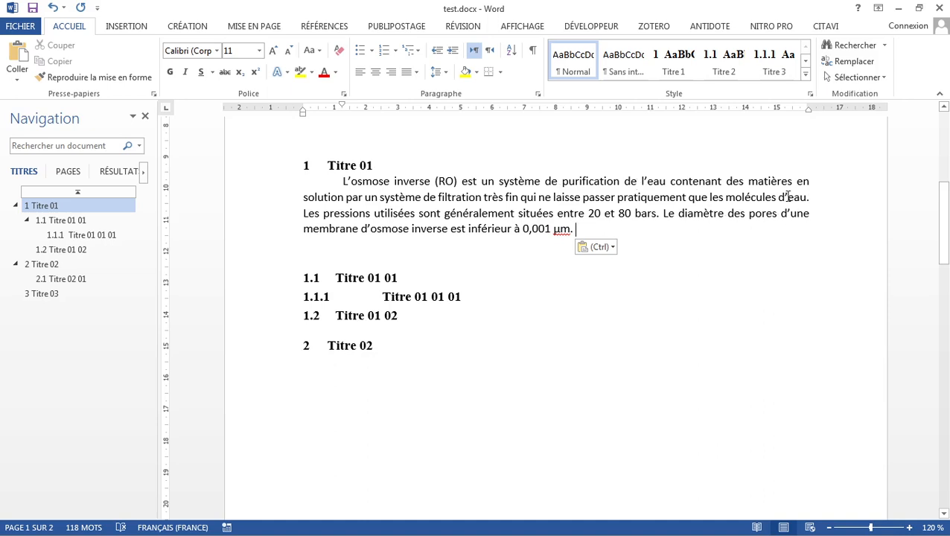
pyautogui.click(660, 215)
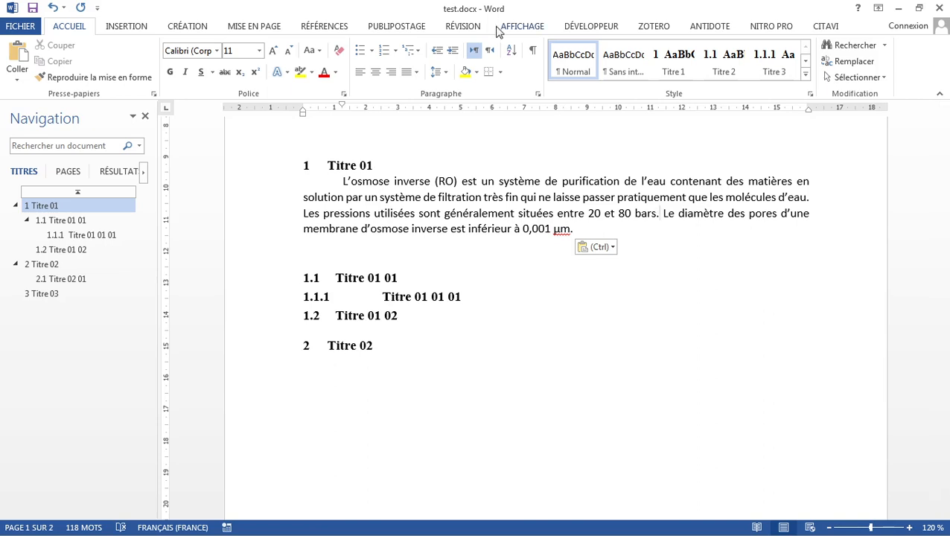
# - Open Gérer les sources from the RÉFÉRENCES tab and start a new source with Nouveau
pyautogui.click(325, 26)
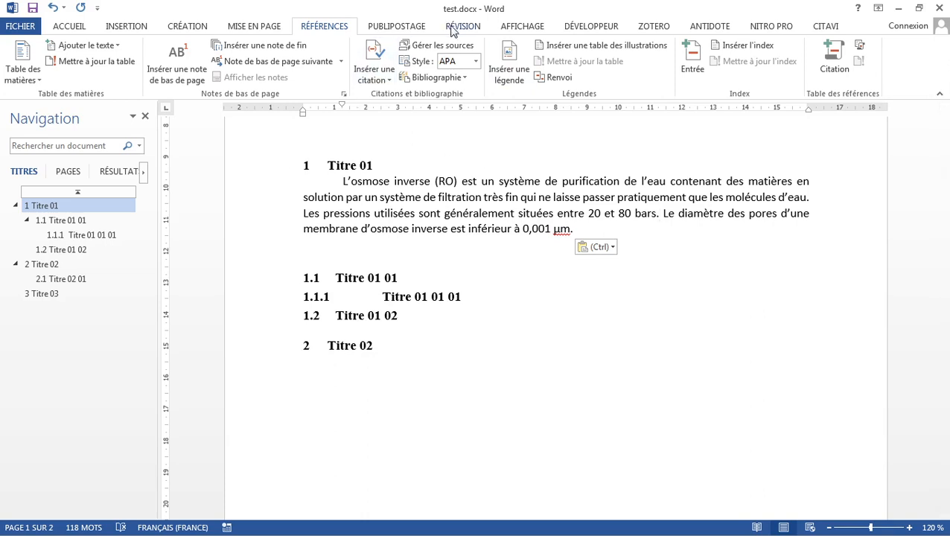
pyautogui.click(422, 46)
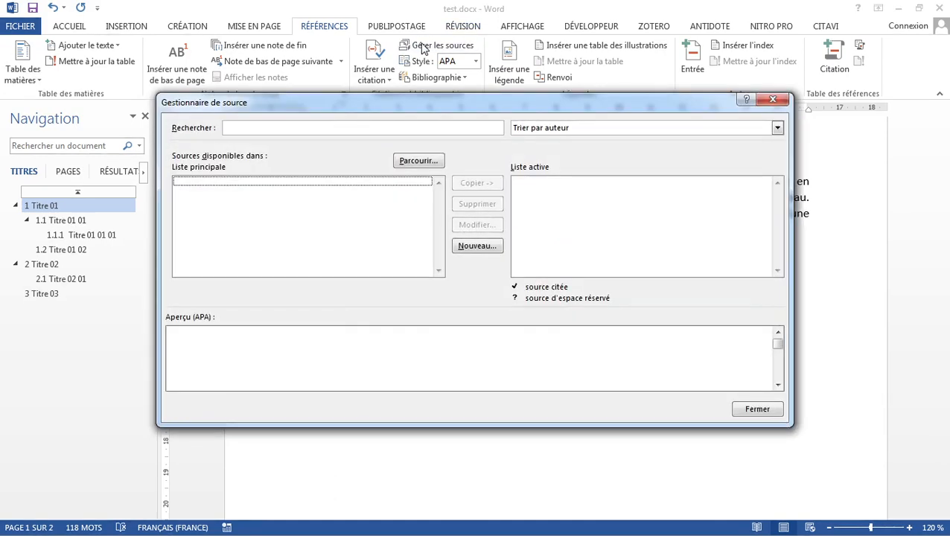
pyautogui.moveTo(469, 106); pyautogui.dragTo(630, 240)
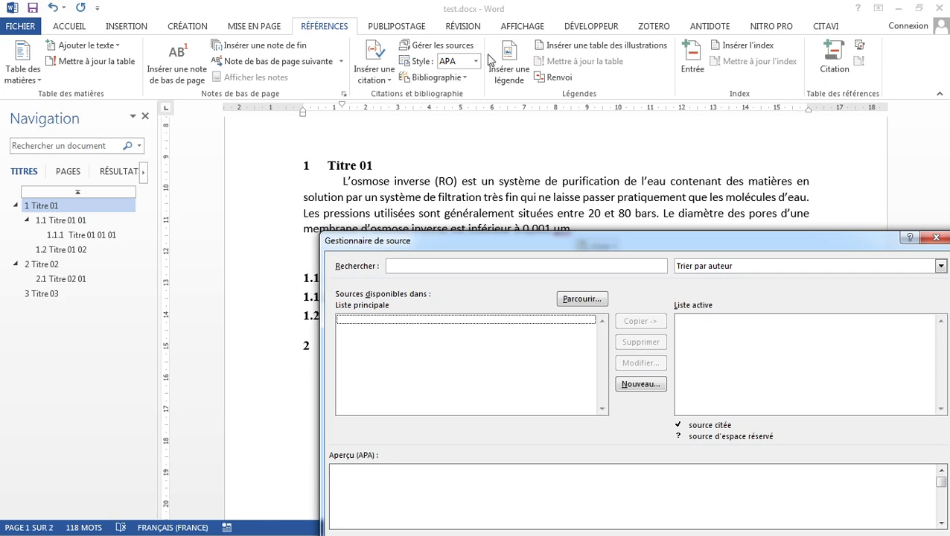
pyautogui.moveTo(564, 241); pyautogui.dragTo(465, 143)
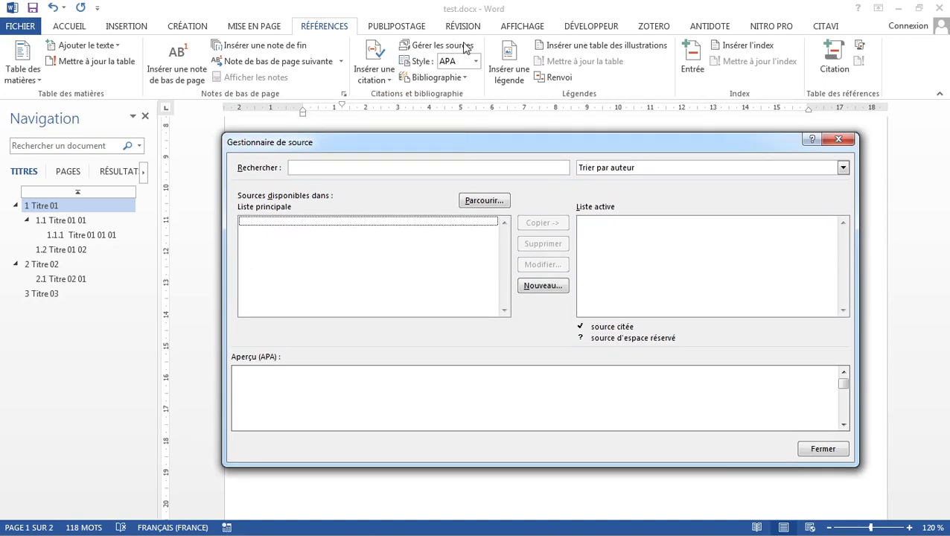
pyautogui.click(543, 287)
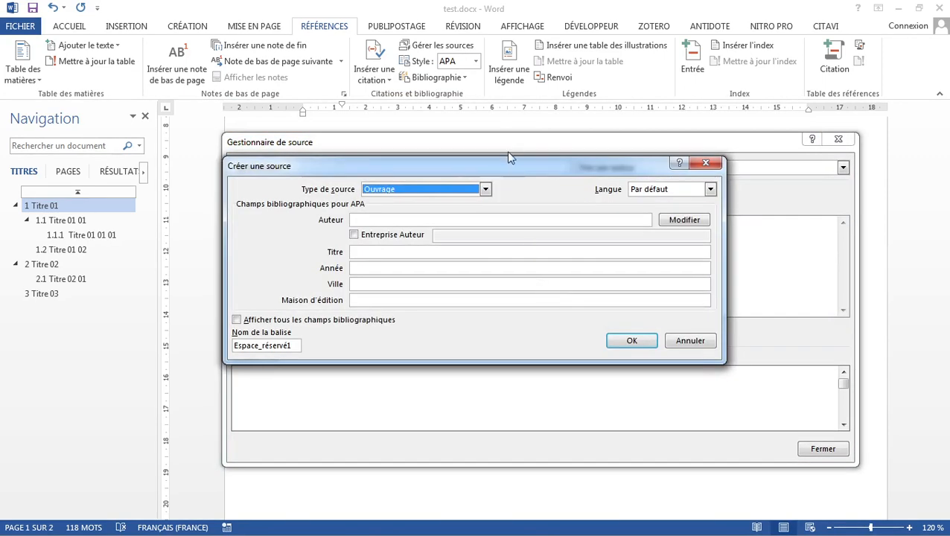
# - Keep Ouvrage as the type of the new source
pyautogui.moveTo(505, 172); pyautogui.dragTo(491, 237)
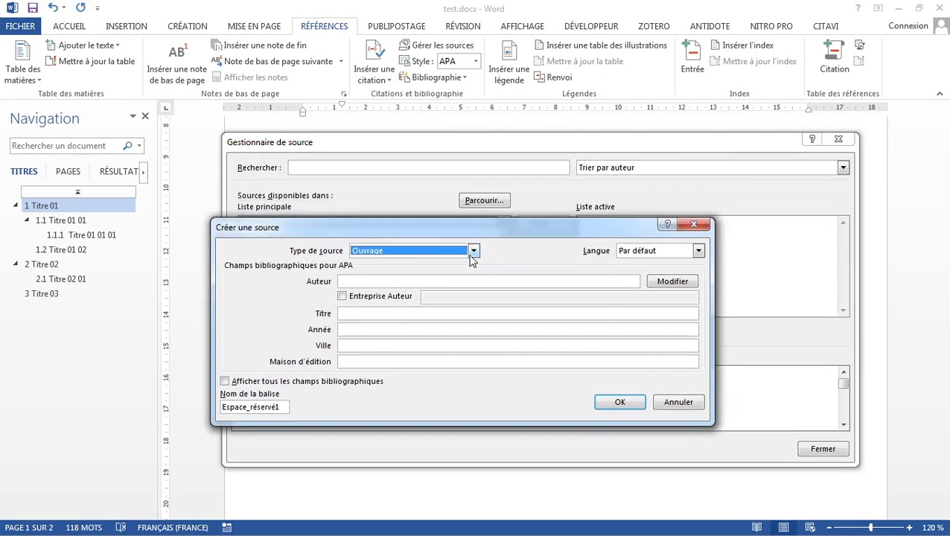
pyautogui.click(473, 252)
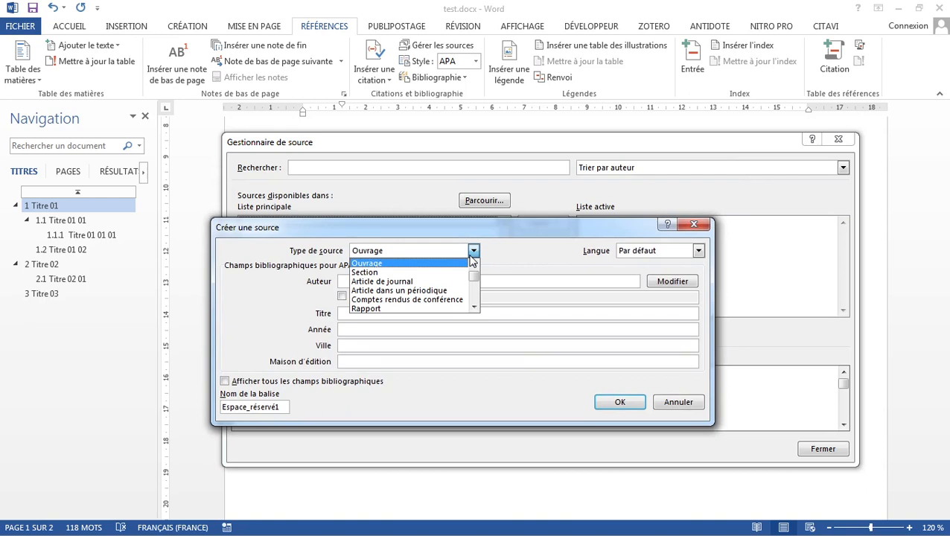
pyautogui.click(475, 308)
pyautogui.click(474, 309)
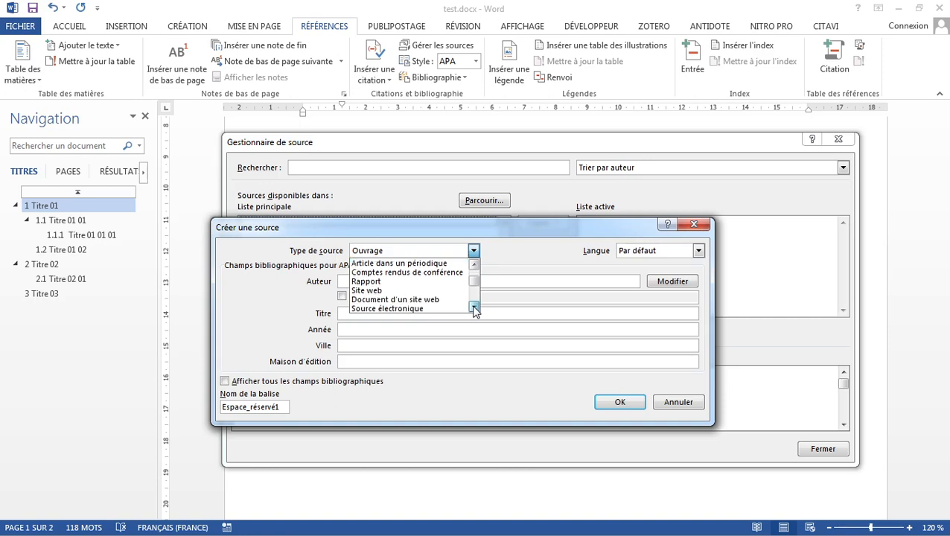
pyautogui.click(475, 309)
pyautogui.click(474, 308)
pyautogui.click(474, 309)
pyautogui.click(475, 308)
pyautogui.click(474, 309)
pyautogui.click(475, 308)
pyautogui.click(474, 309)
pyautogui.click(475, 308)
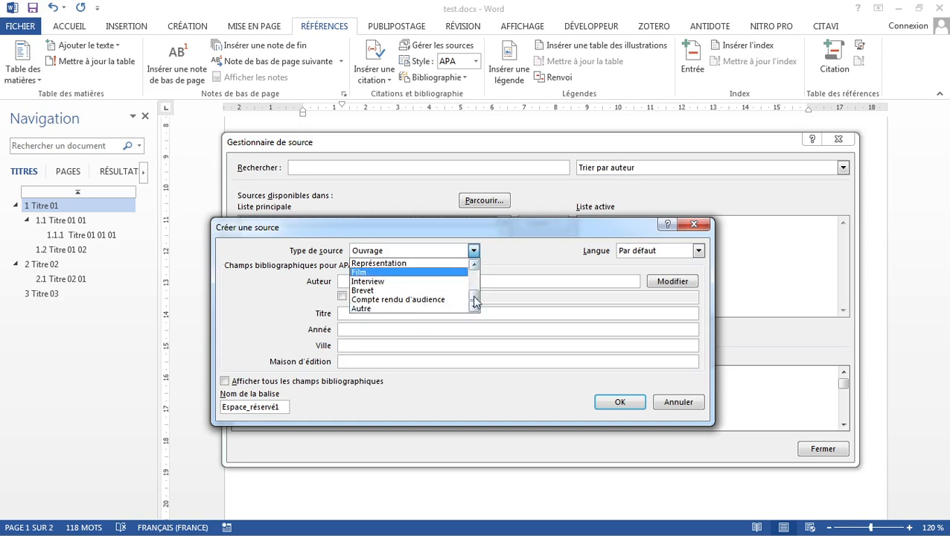
pyautogui.click(477, 279)
pyautogui.click(477, 279)
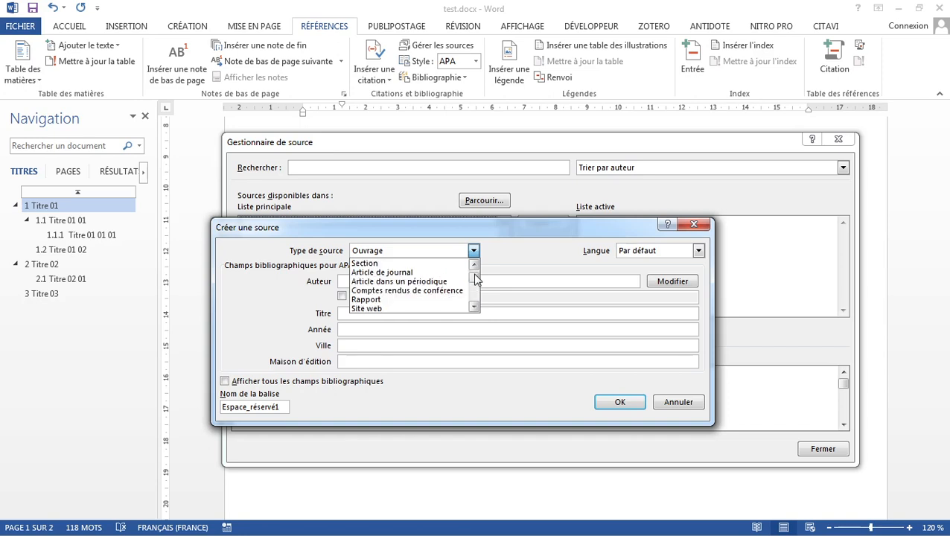
pyautogui.click(477, 277)
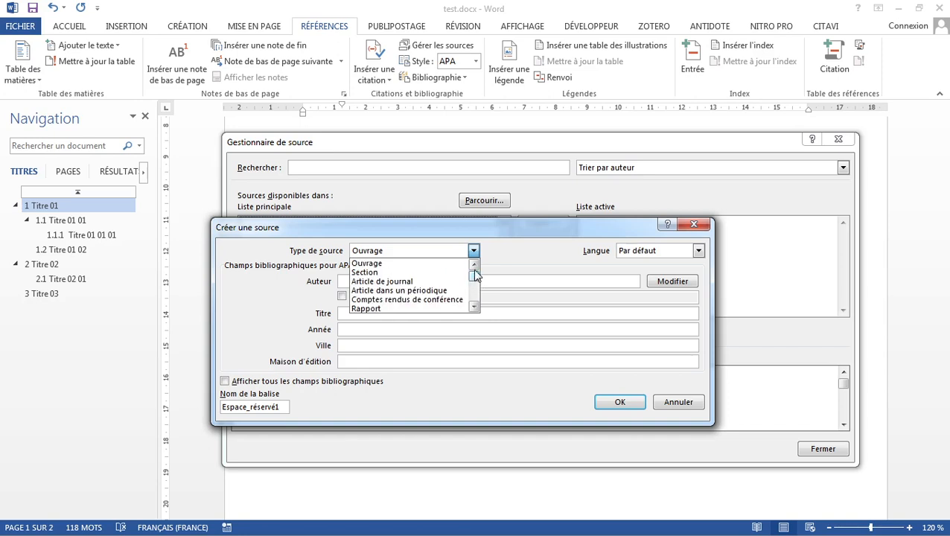
pyautogui.click(397, 265)
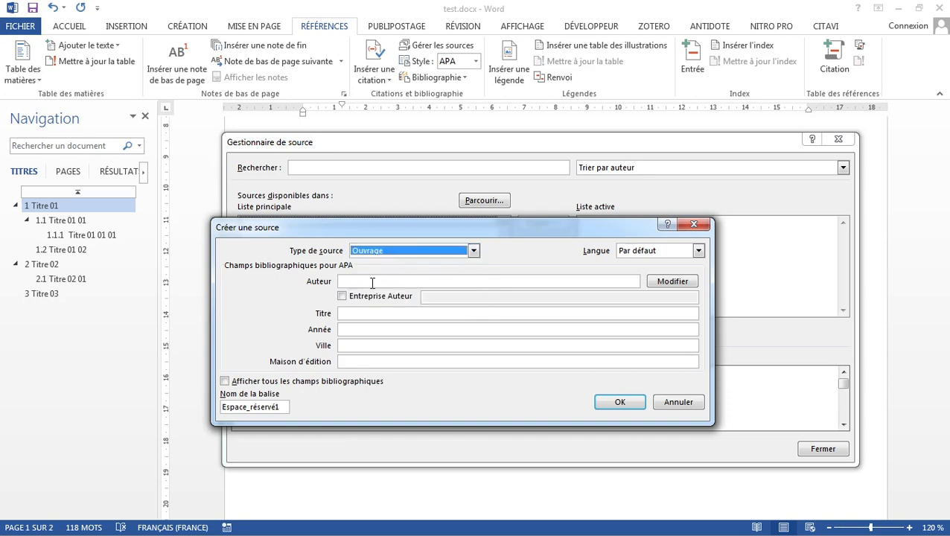
# - Enter the book's author name, leaving Entreprise Auteur unchecked
pyautogui.click(372, 282)
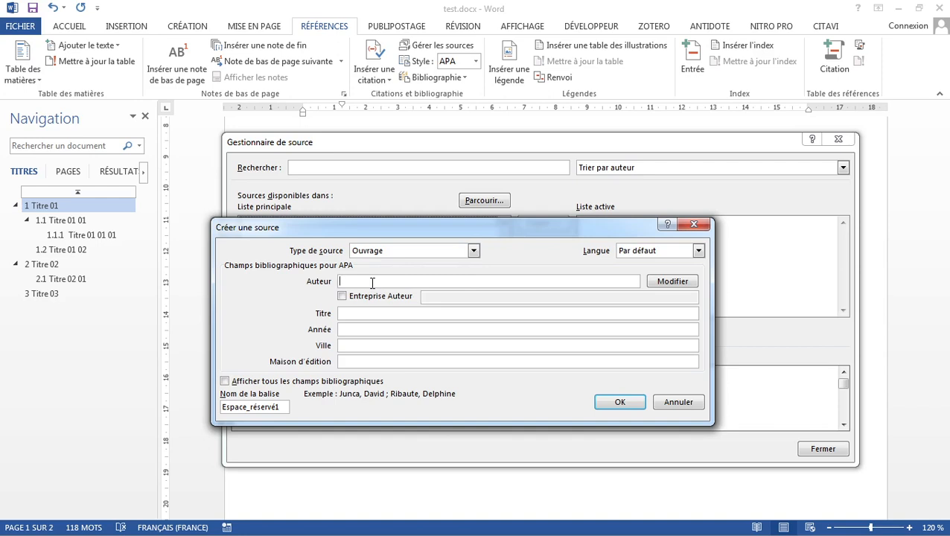
pyautogui.write('adam smith')
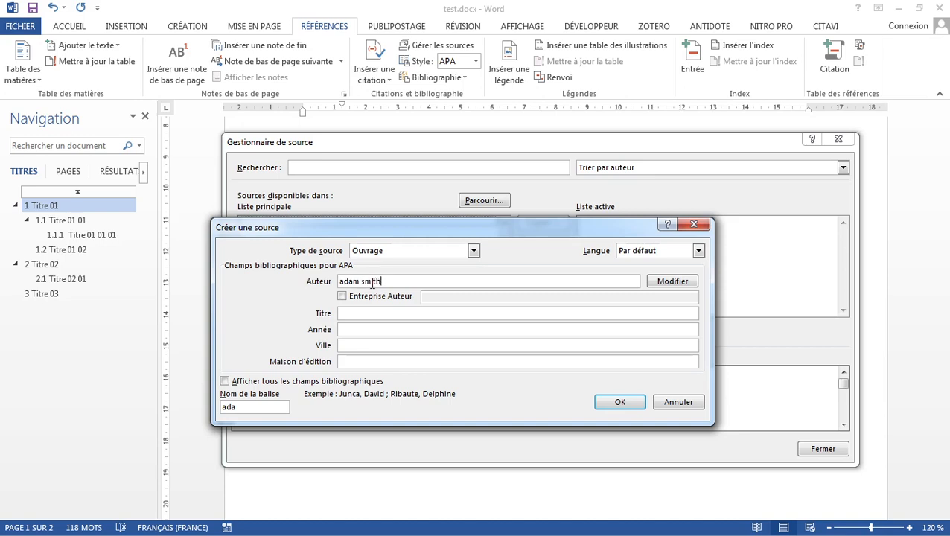
pyautogui.click(343, 297)
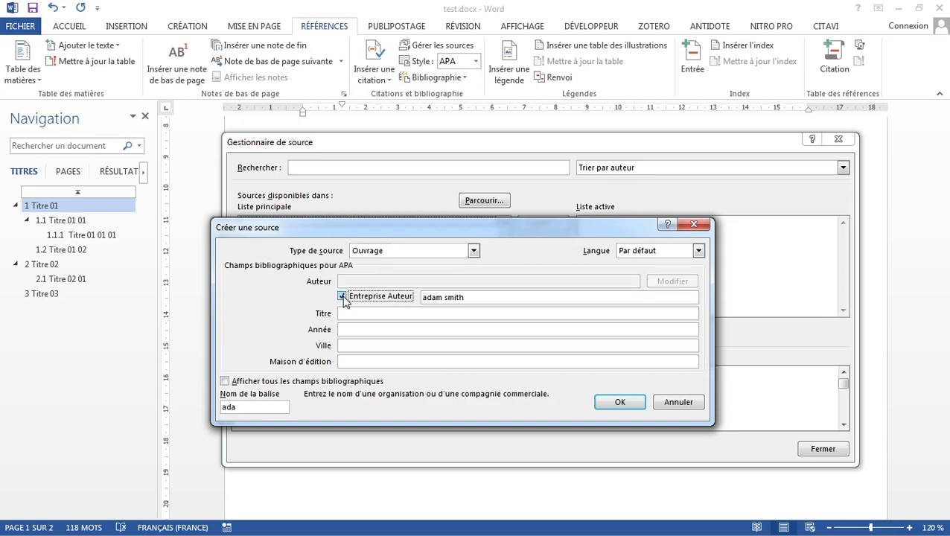
pyautogui.click(343, 298)
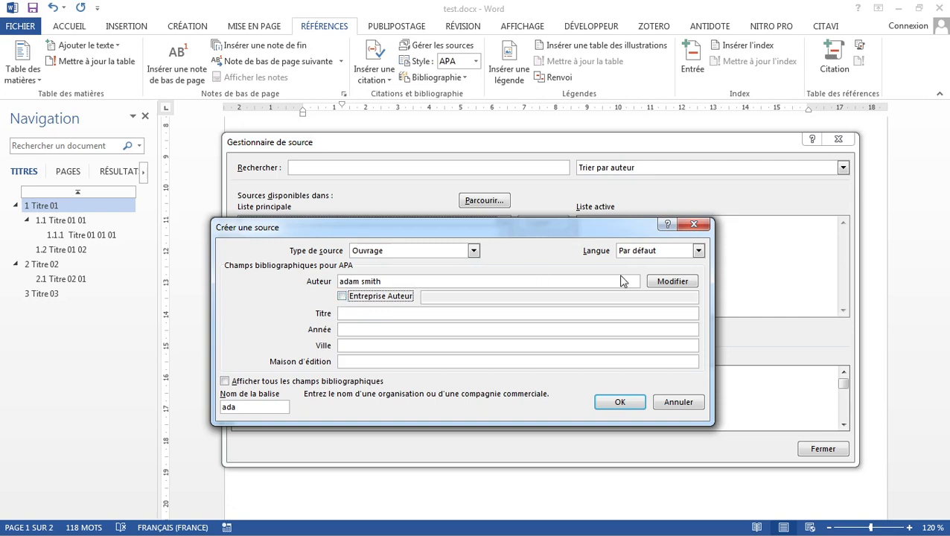
# - Add a second author's surname and first name in the name editor and confirm
pyautogui.click(680, 284)
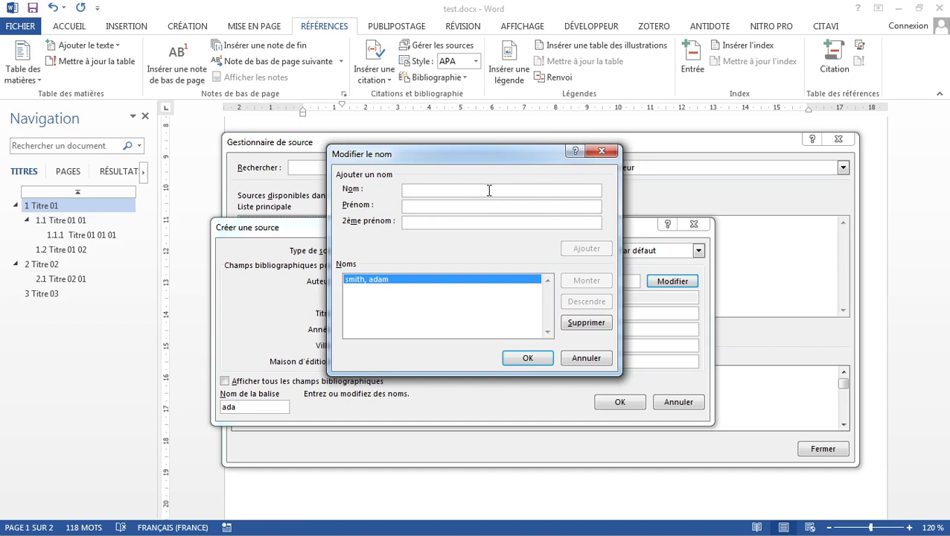
pyautogui.write('dav')
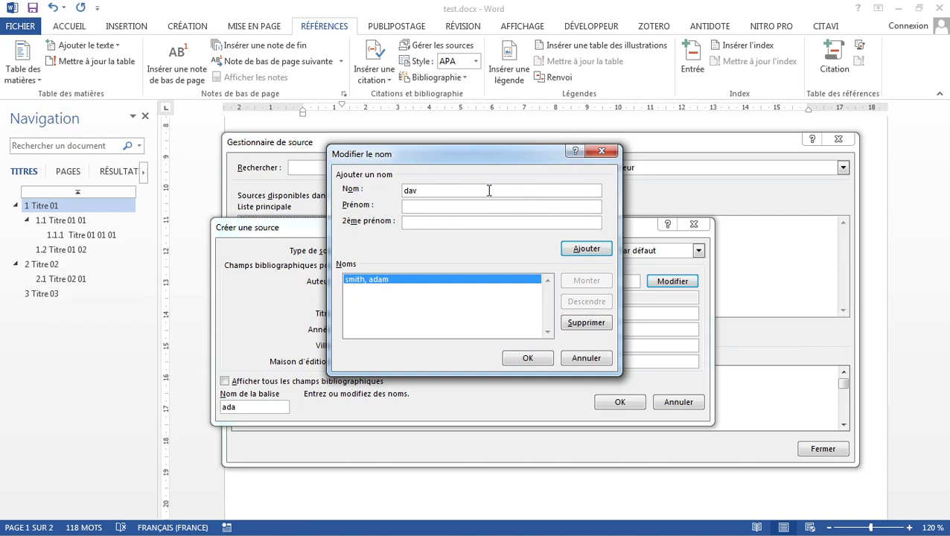
pyautogui.write('id')
pyautogui.doubleClick(447, 189)
pyautogui.write('abdou')
pyautogui.click(417, 208)
pyautogui.write('med')
pyautogui.click(578, 254)
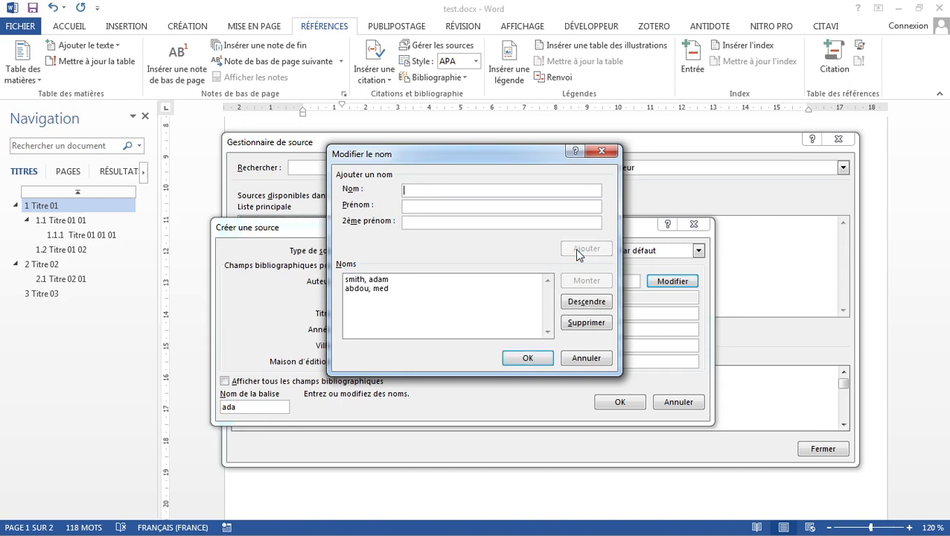
pyautogui.click(528, 359)
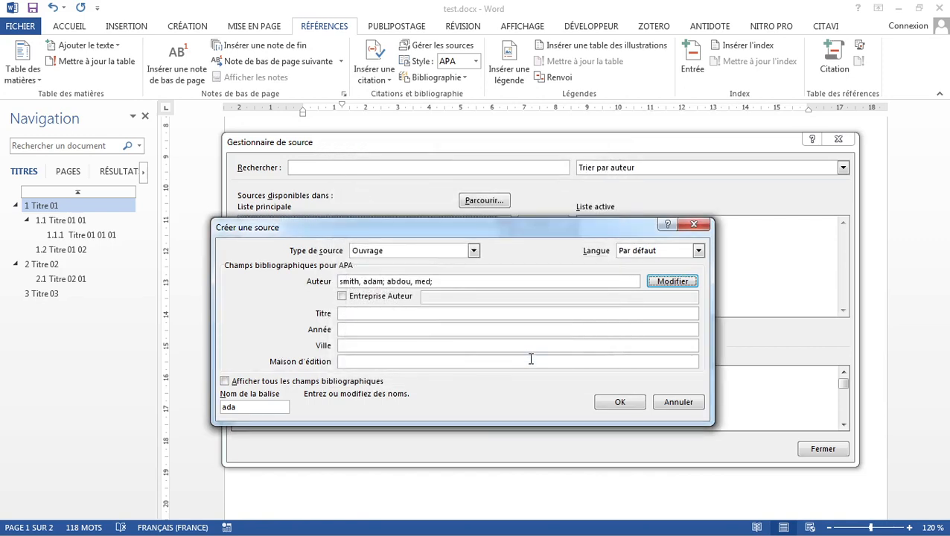
# - Enter title 'osmose inverse', year 2020 and city Constantine, then save the book source
pyautogui.click(447, 312)
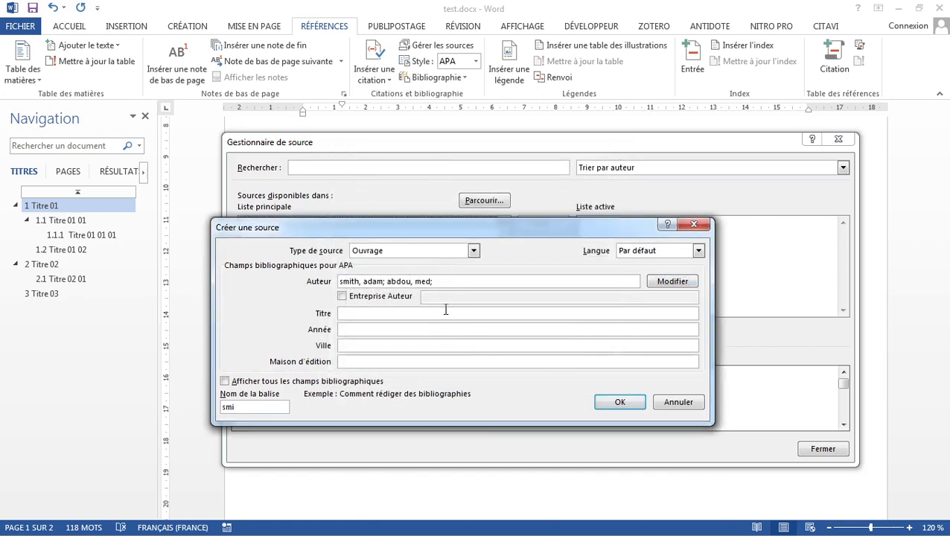
pyautogui.write('osmose inverse')
pyautogui.click(409, 332)
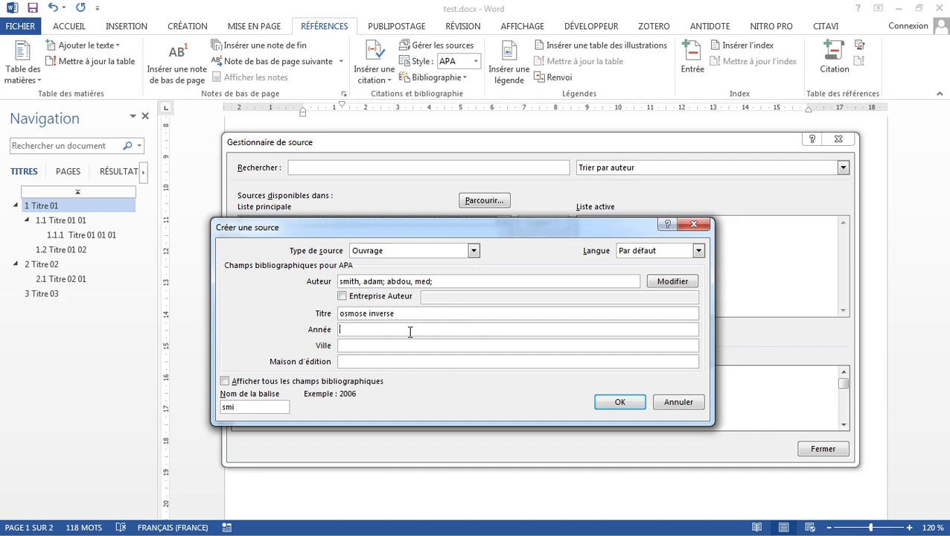
pyautogui.write('2020')
pyautogui.click(396, 346)
pyautogui.write('Constantine')
pyautogui.click(371, 362)
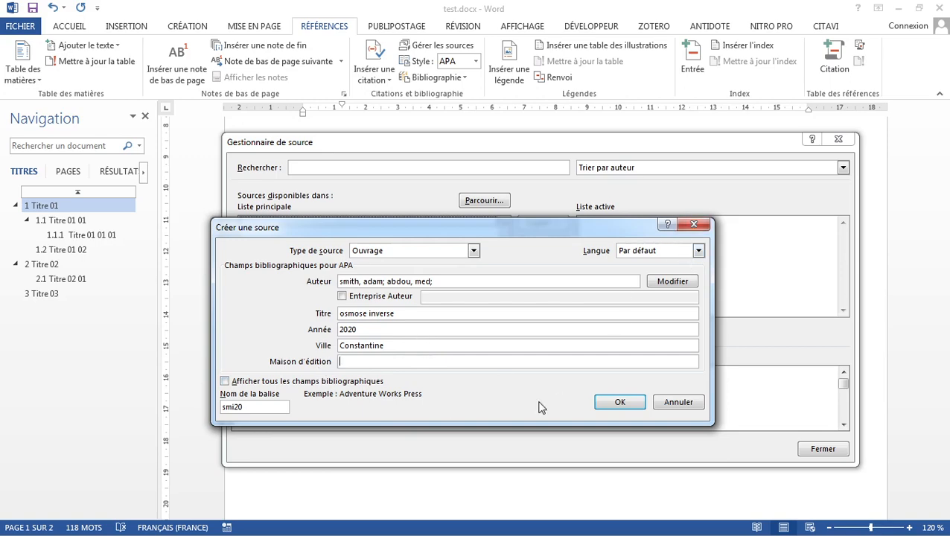
pyautogui.click(618, 403)
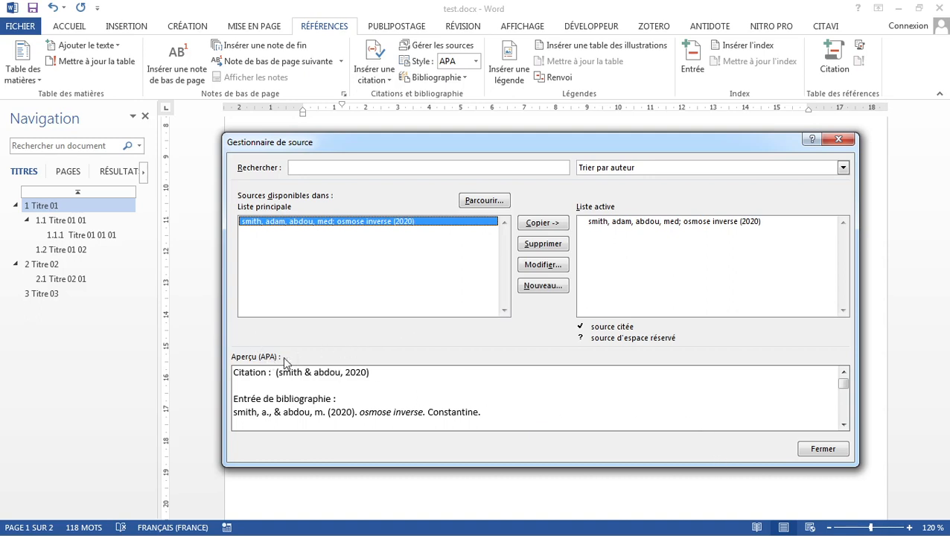
# - Insert an APA citation of the 2020 osmose inverse book after 'bars.', then reopen the source manager
pyautogui.click(812, 451)
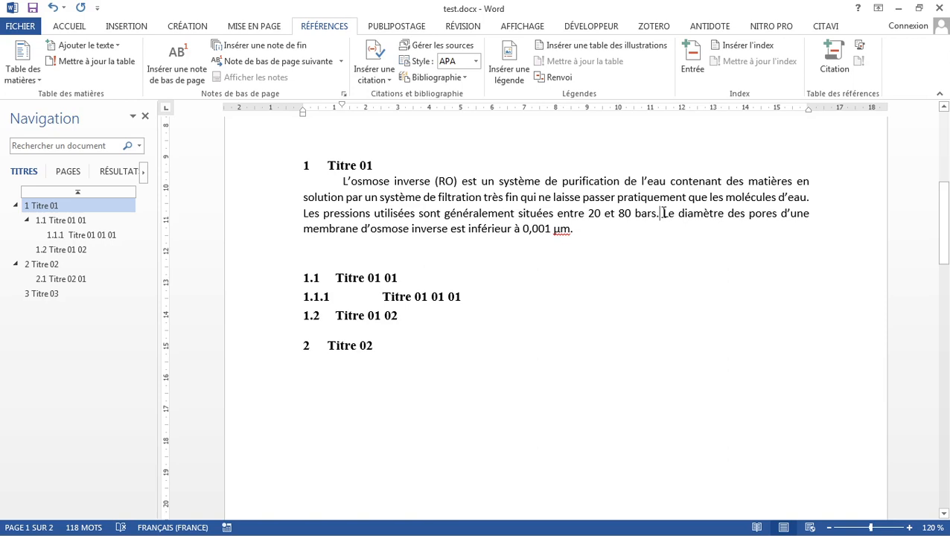
pyautogui.click(382, 80)
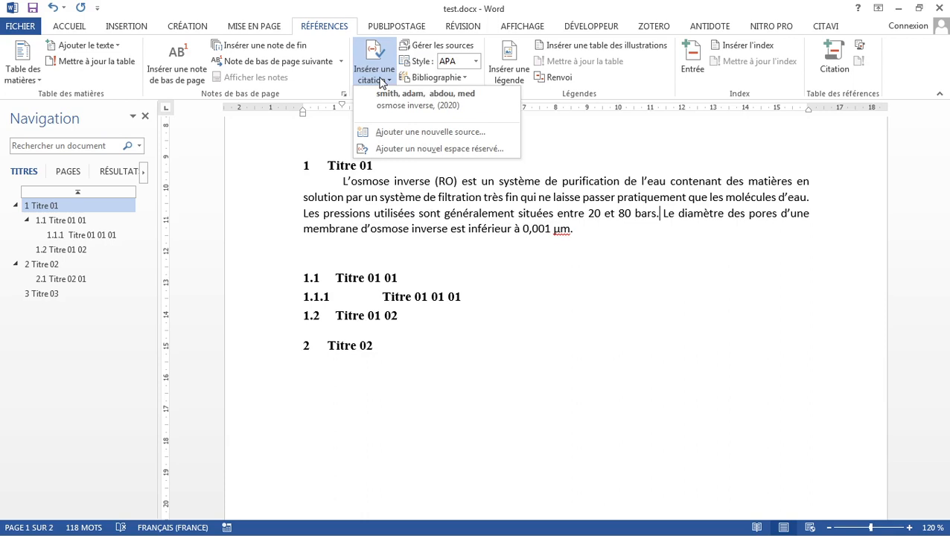
pyautogui.click(398, 101)
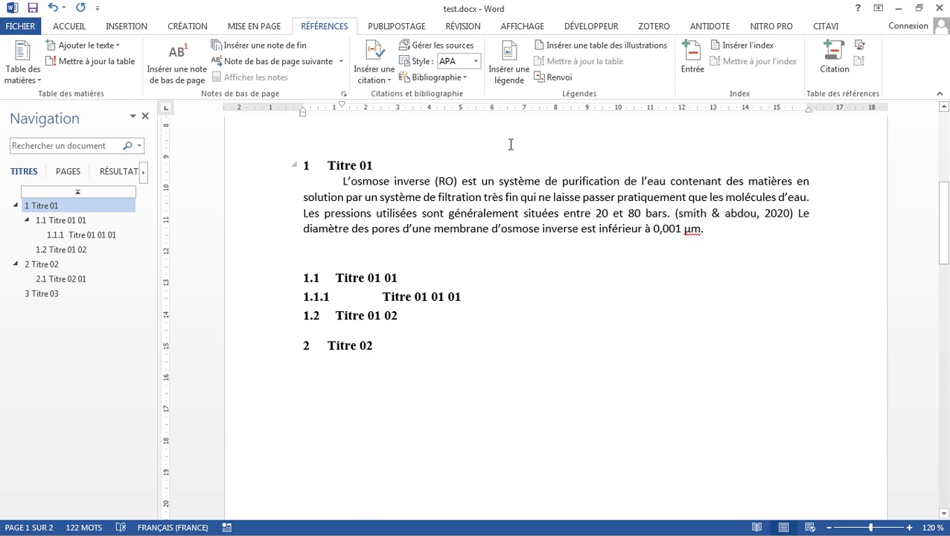
pyautogui.click(424, 48)
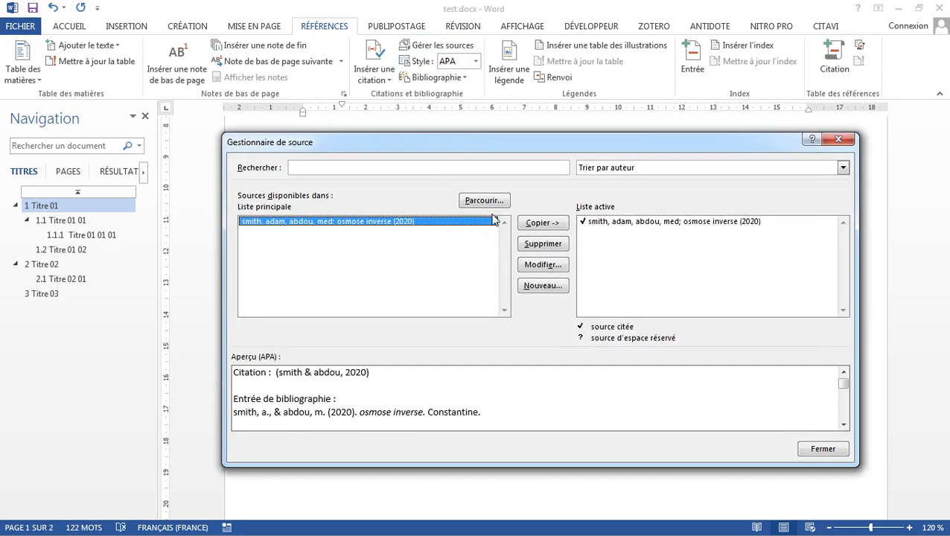
# - Create an Article de journal source with its author and title 'polarisation de concentration'
pyautogui.click(552, 286)
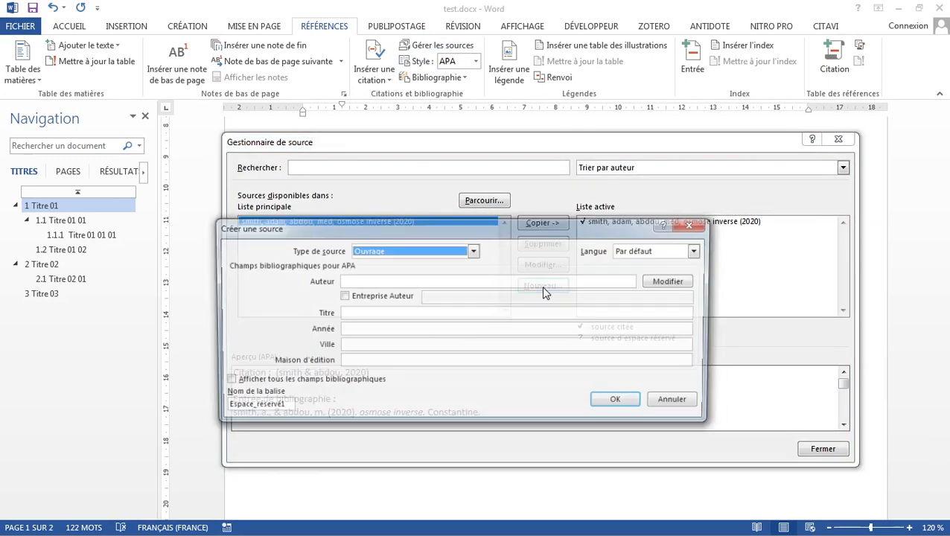
pyautogui.click(450, 251)
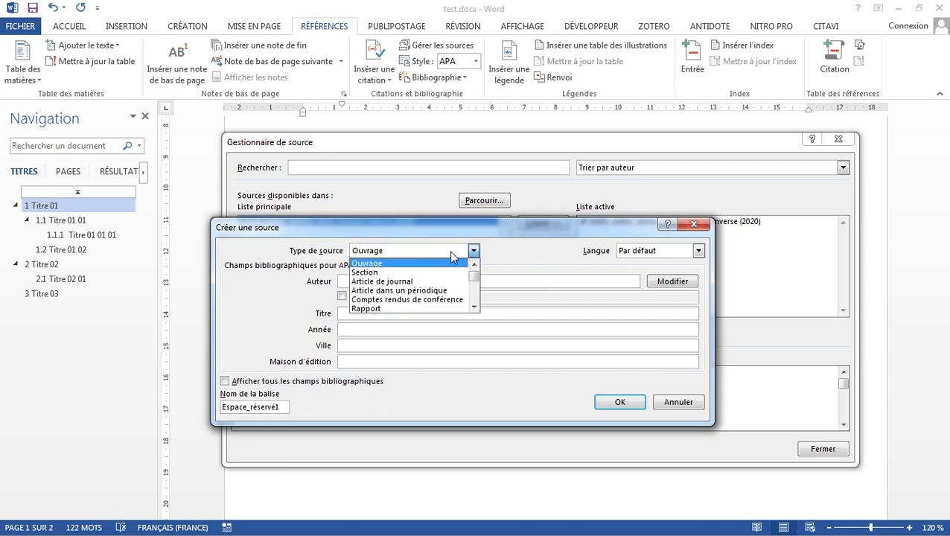
pyautogui.click(415, 282)
pyautogui.click(400, 281)
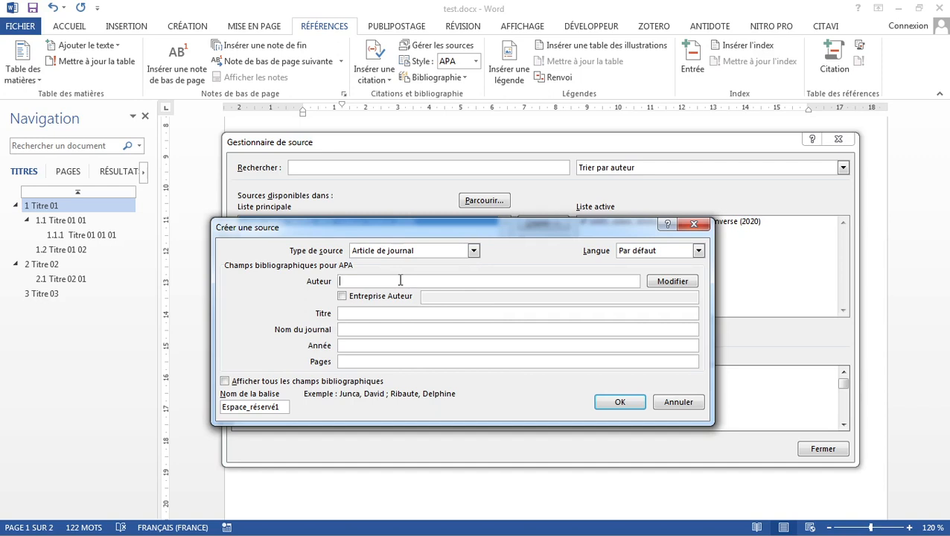
pyautogui.write('karim dah')
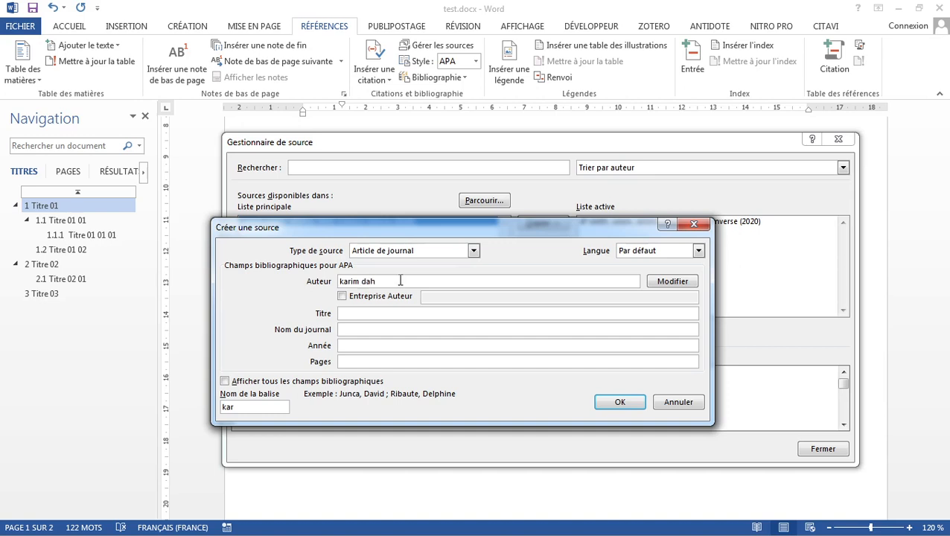
pyautogui.write('leb')
pyautogui.click(358, 313)
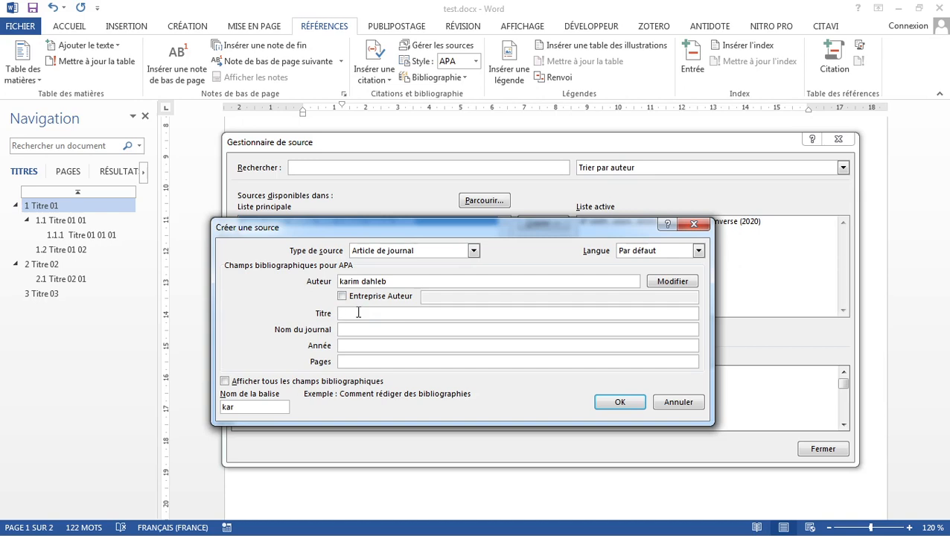
pyautogui.write('polars')
pyautogui.write('ation de concenta')
pyautogui.press('BackSpace')
pyautogui.write('ion')
# - Add journal 'science', year 1988 and pages 20, save the article source, and close the manager
pyautogui.click(355, 329)
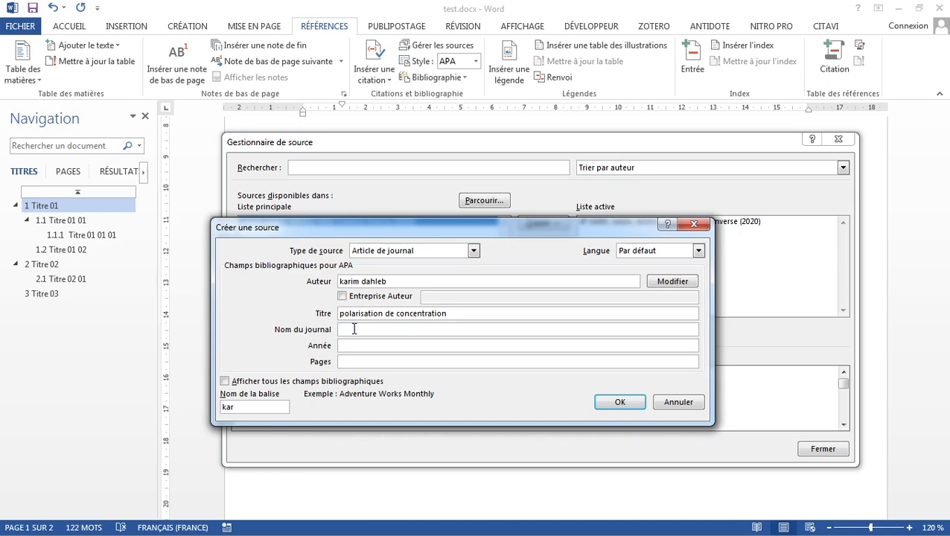
pyautogui.write('science')
pyautogui.click(359, 344)
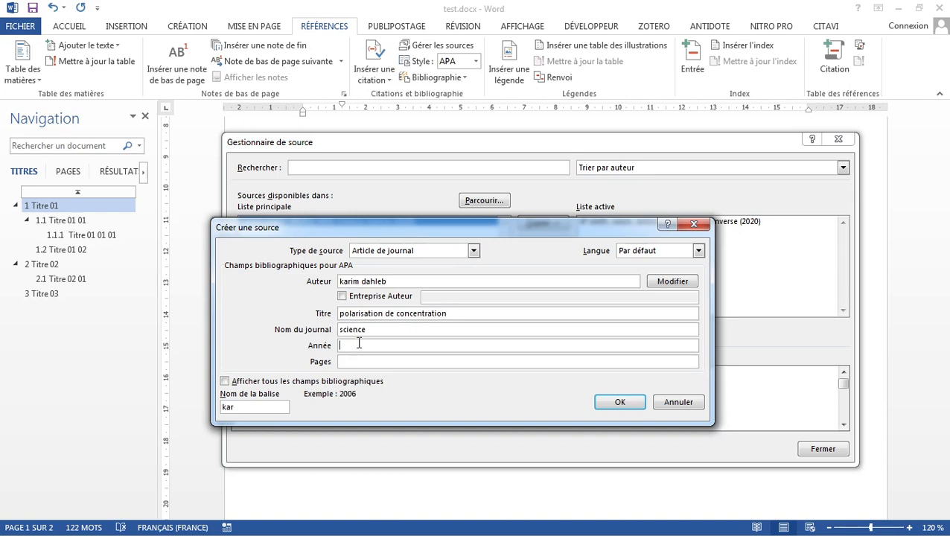
pyautogui.write('1988')
pyautogui.click(356, 361)
pyautogui.write('20')
pyautogui.click(612, 404)
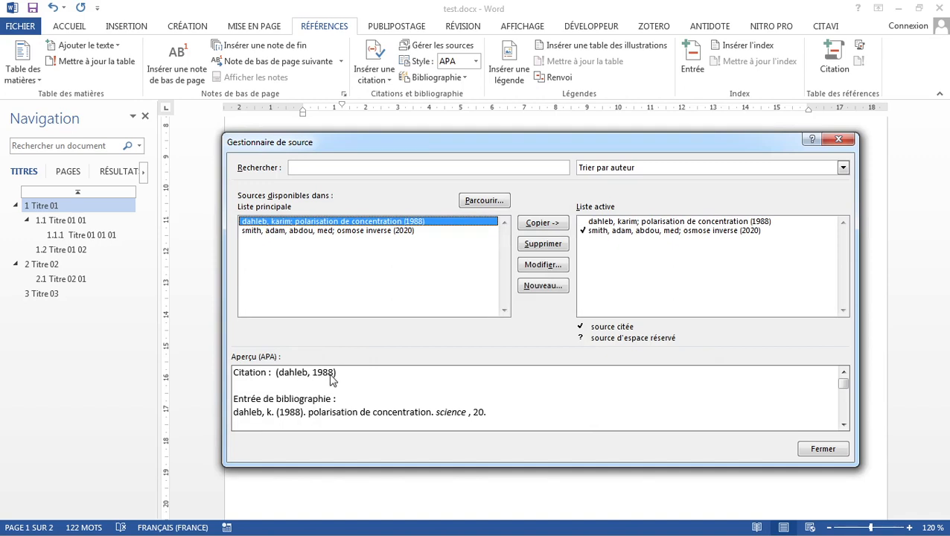
pyautogui.click(809, 452)
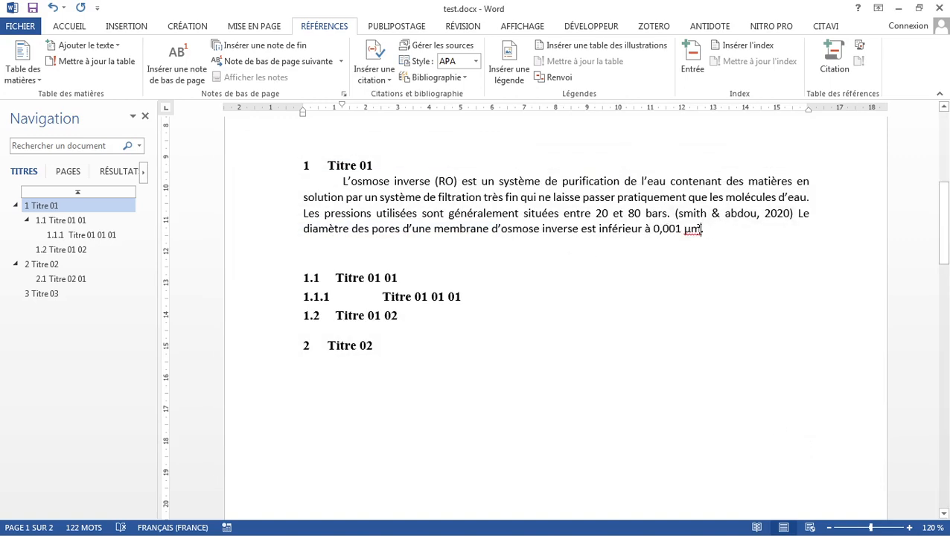
# - Cite the 1988 polarisation de concentration article after '0,001 µm' and add a period
pyautogui.click(382, 78)
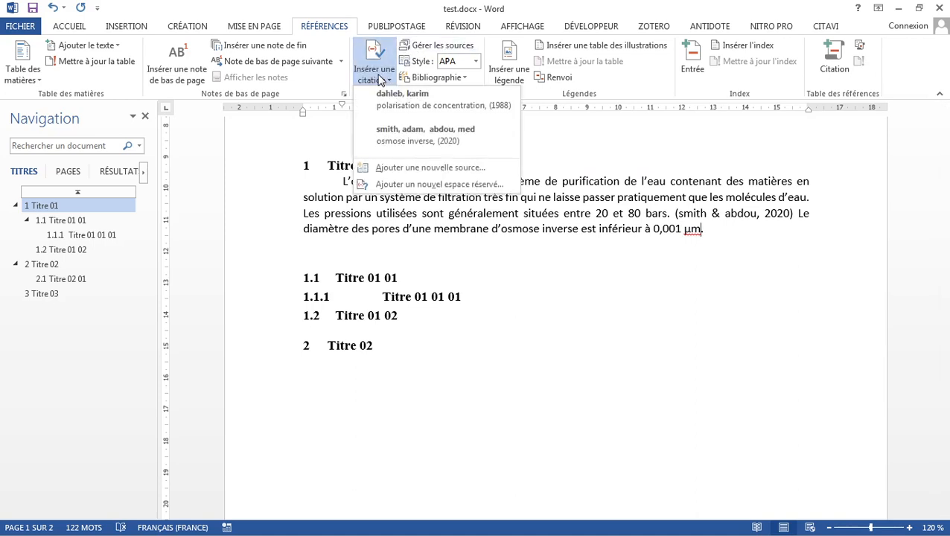
pyautogui.click(414, 108)
pyautogui.write('.')
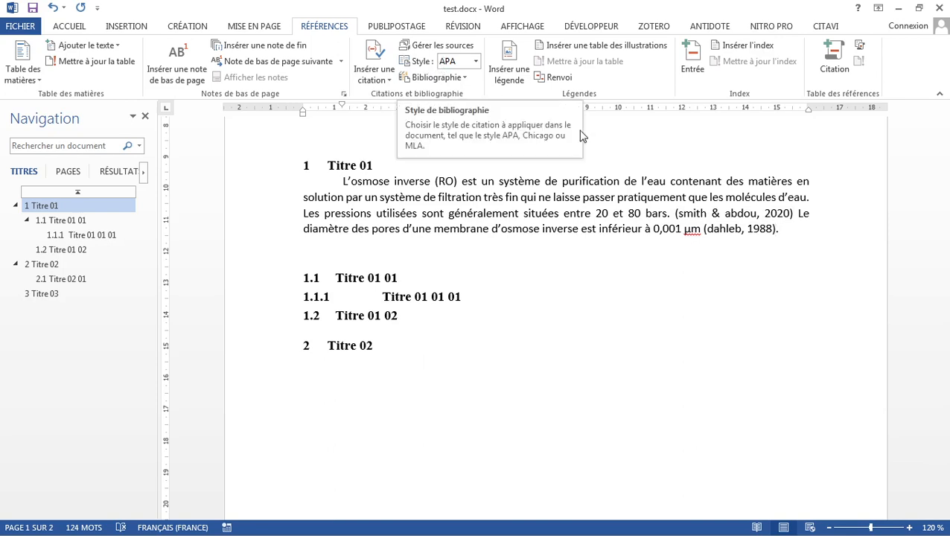
# - Switch the citation style to IEEE and add a full stop after citation [2]
pyautogui.click(476, 61)
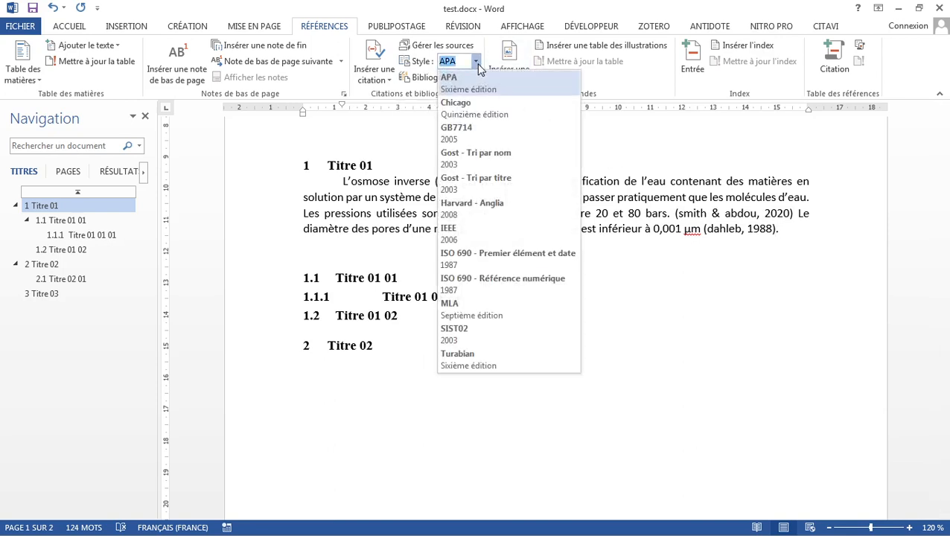
pyautogui.click(452, 231)
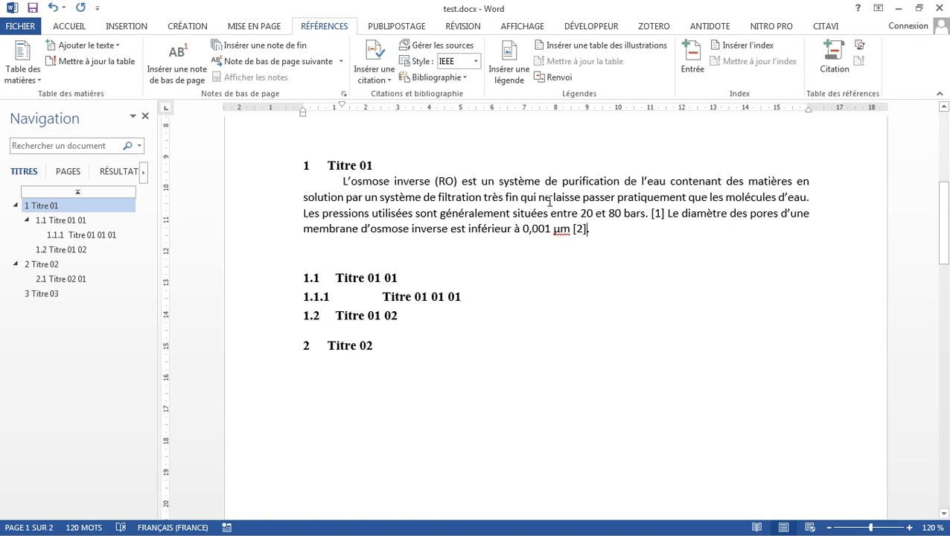
pyautogui.write('.')
# - Move the opening sentences ending with citation [1] below the pore-diameter sentence
pyautogui.moveTo(339, 180); pyautogui.dragTo(670, 221)
pyautogui.hotkey('ctrl', 'c')
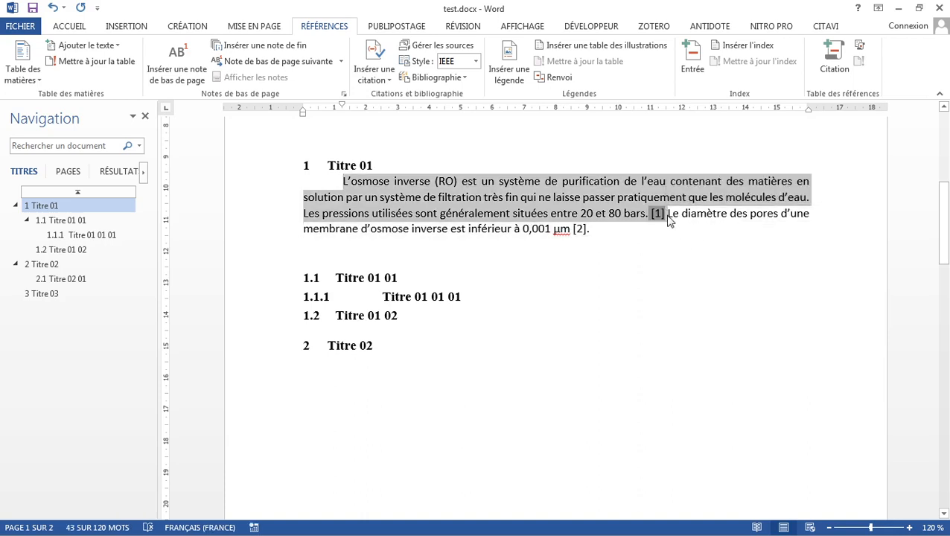
pyautogui.press('Delete')
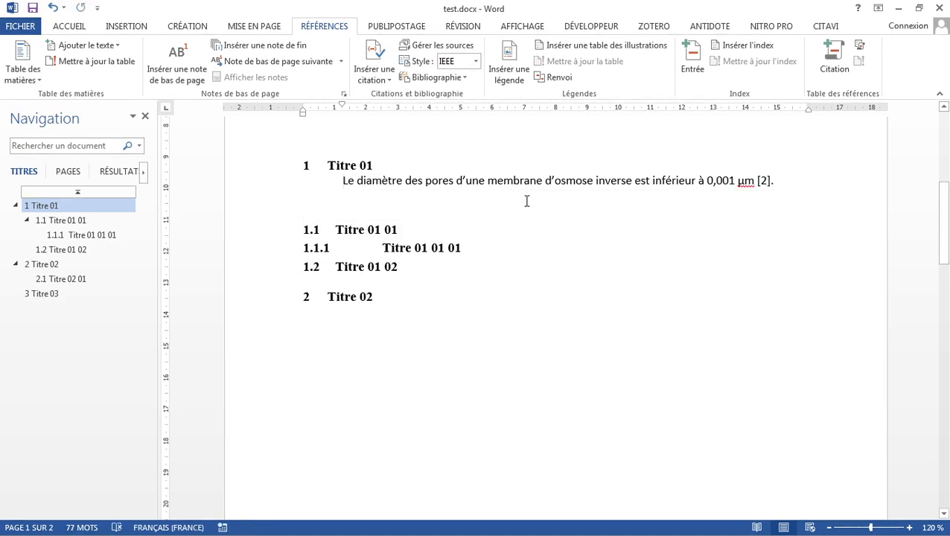
pyautogui.click(525, 201)
pyautogui.hotkey('ctrl', 'v')
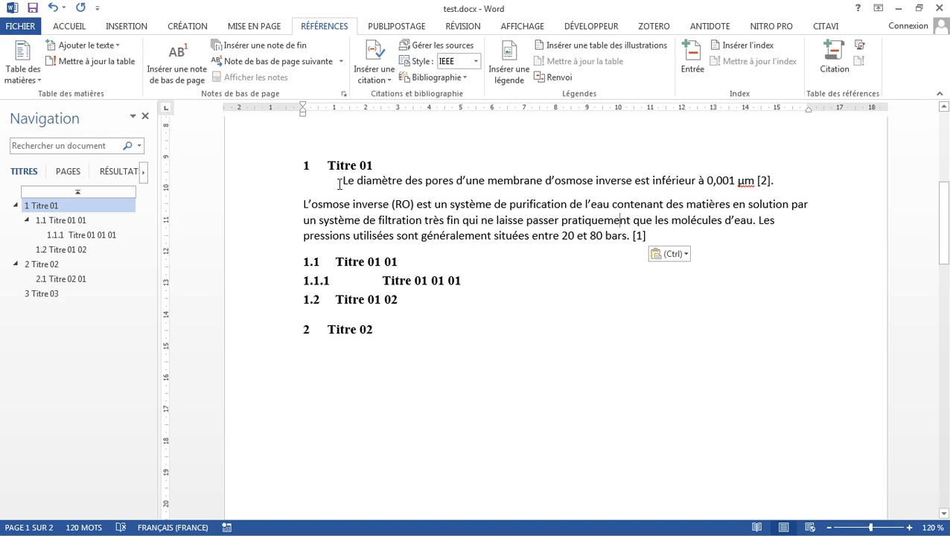
# - Update the citation fields in both Titre 01 paragraphs so they renumber [1] and [2]
pyautogui.moveTo(340, 180); pyautogui.dragTo(643, 237)
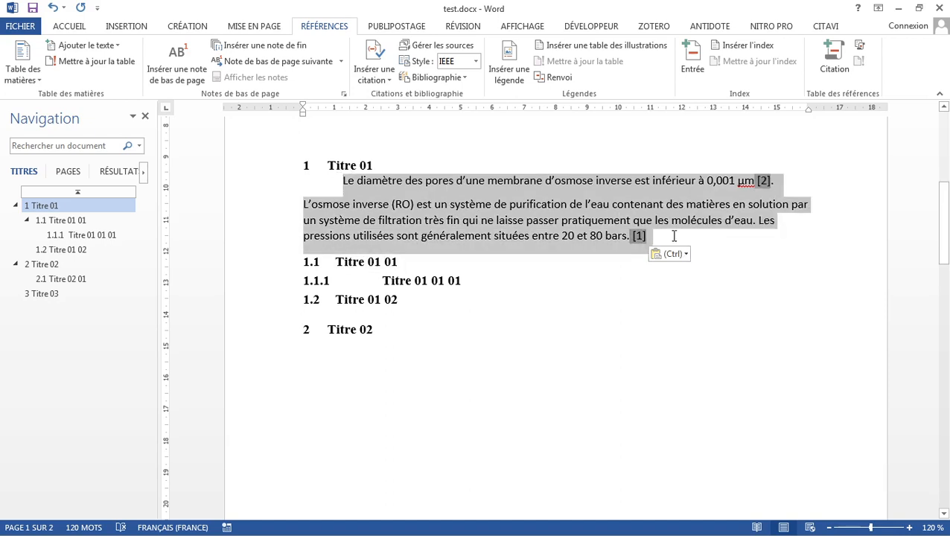
pyautogui.rightClick(645, 237)
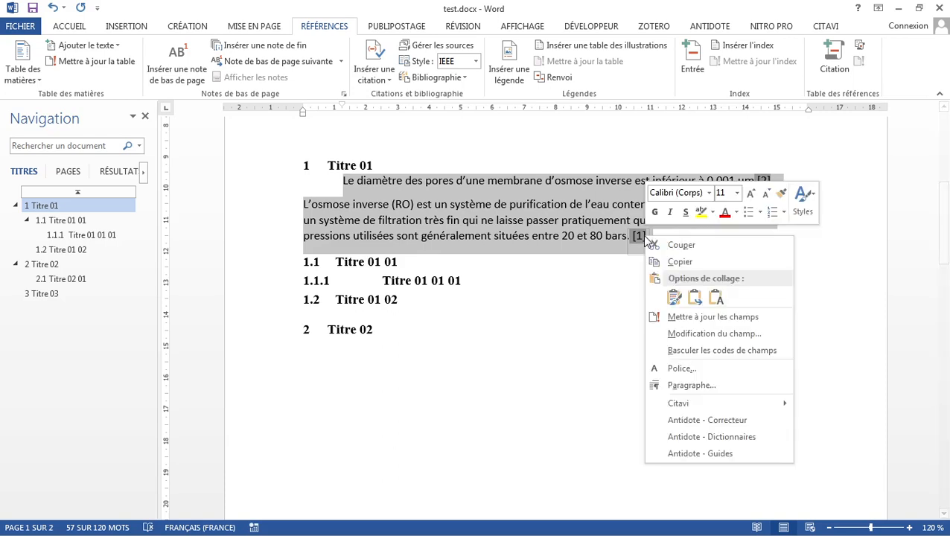
pyautogui.click(666, 324)
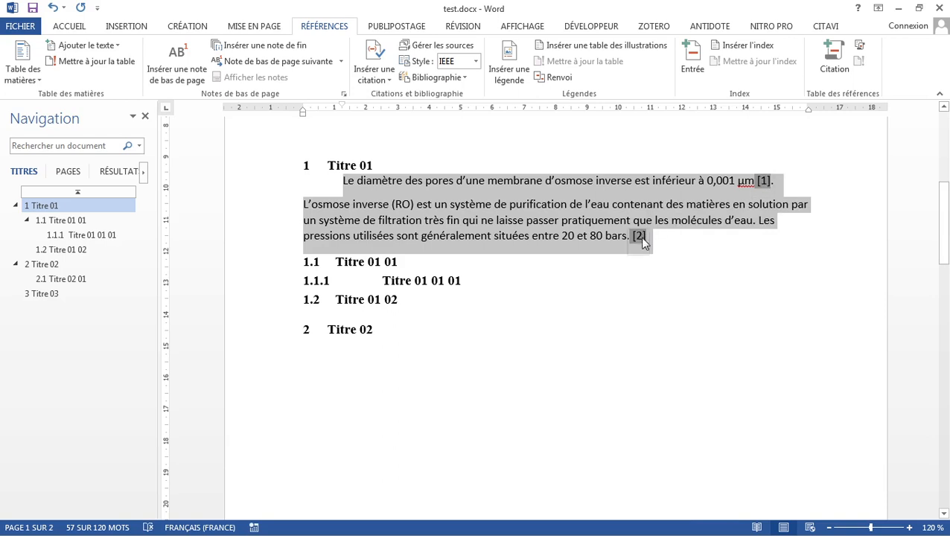
pyautogui.click(705, 245)
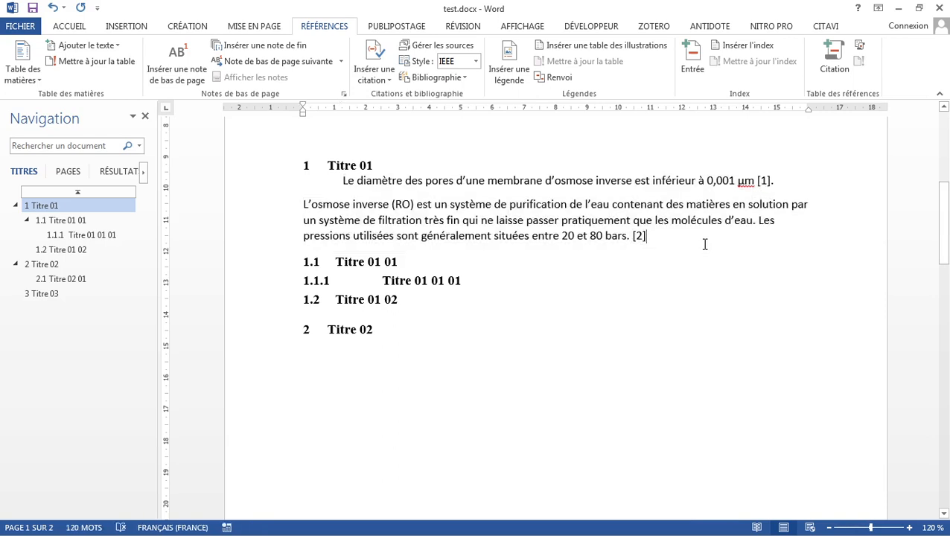
# - Insert a page break after Titre 03 and bring up the Bibliographie layout gallery
pyautogui.scroll(-15, 705, 245)
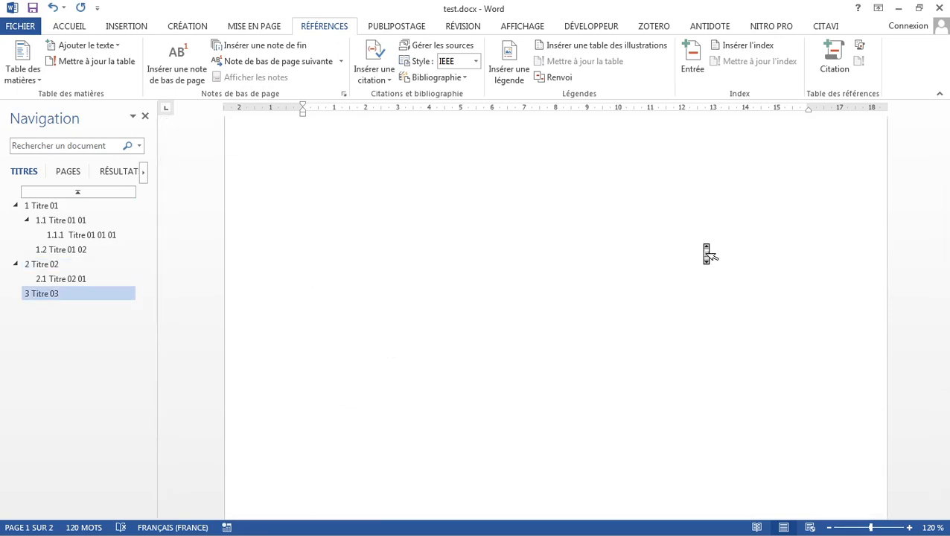
pyautogui.scroll(3, 707, 254)
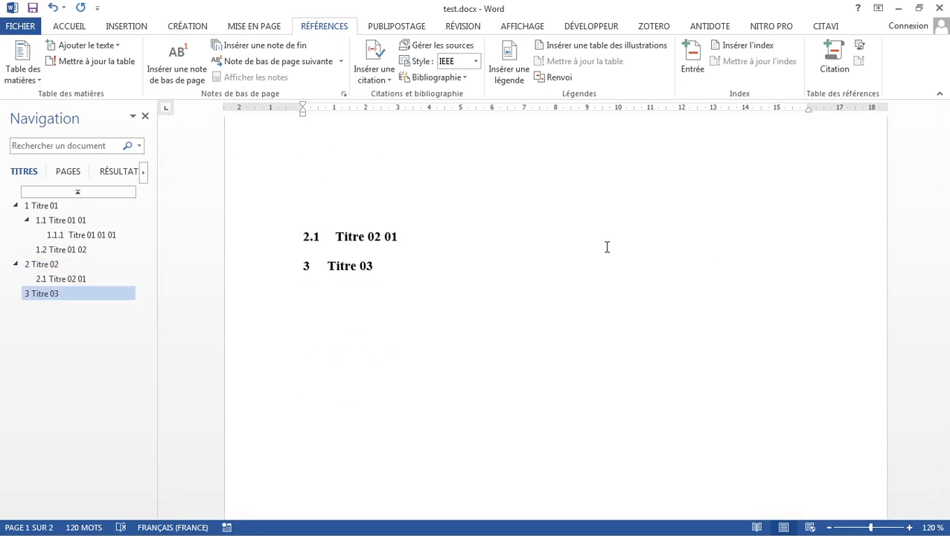
pyautogui.click(303, 379)
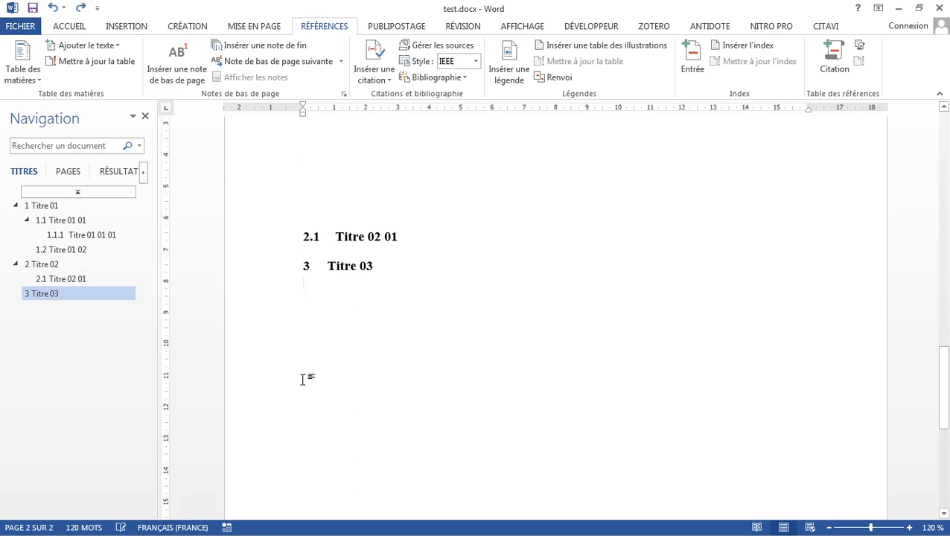
pyautogui.scroll(-3, 303, 380)
pyautogui.doubleClick(313, 256)
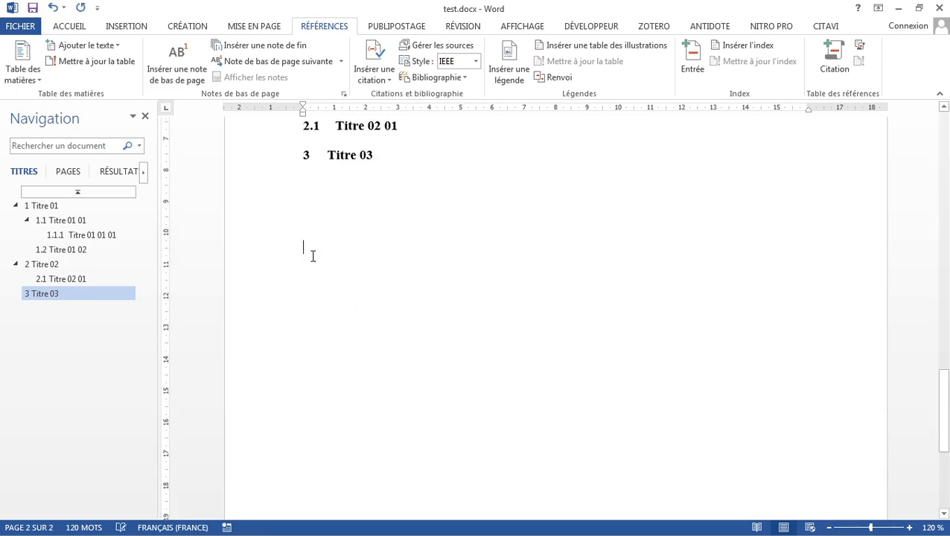
pyautogui.scroll(-6, 312, 256)
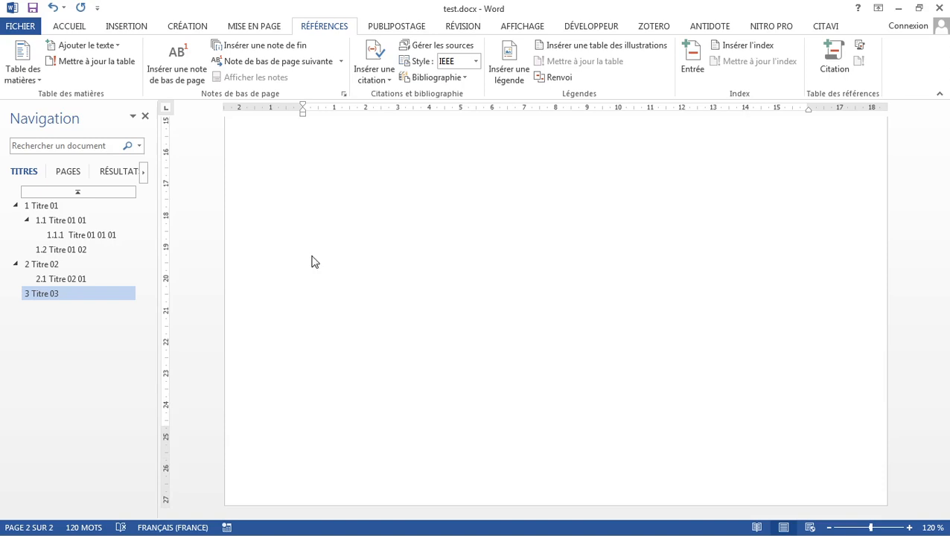
pyautogui.press('Return')
pyautogui.press('Return')
pyautogui.press('Return')
pyautogui.press('Return')
pyautogui.press('Return')
pyautogui.press('Return')
pyautogui.press('Return')
pyautogui.press('Return')
pyautogui.press('Return')
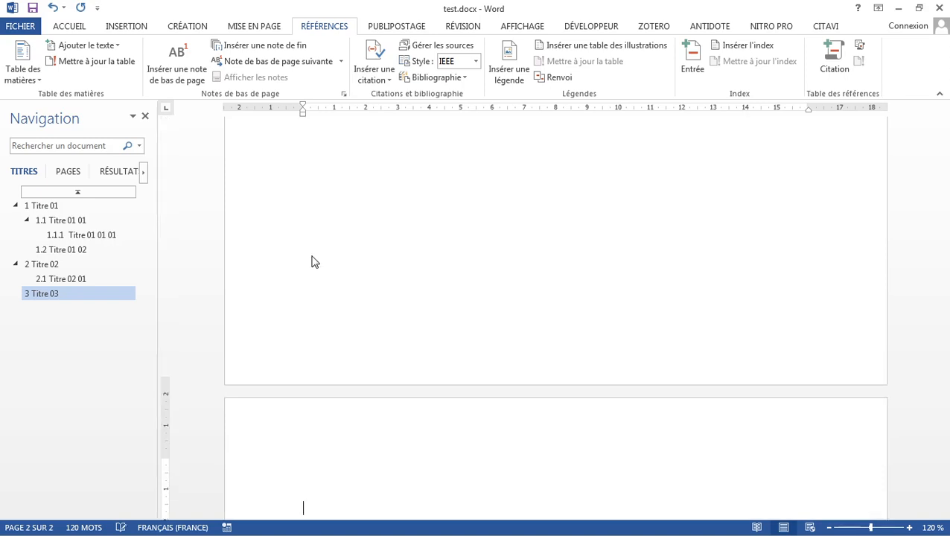
pyautogui.scroll(-5, 313, 262)
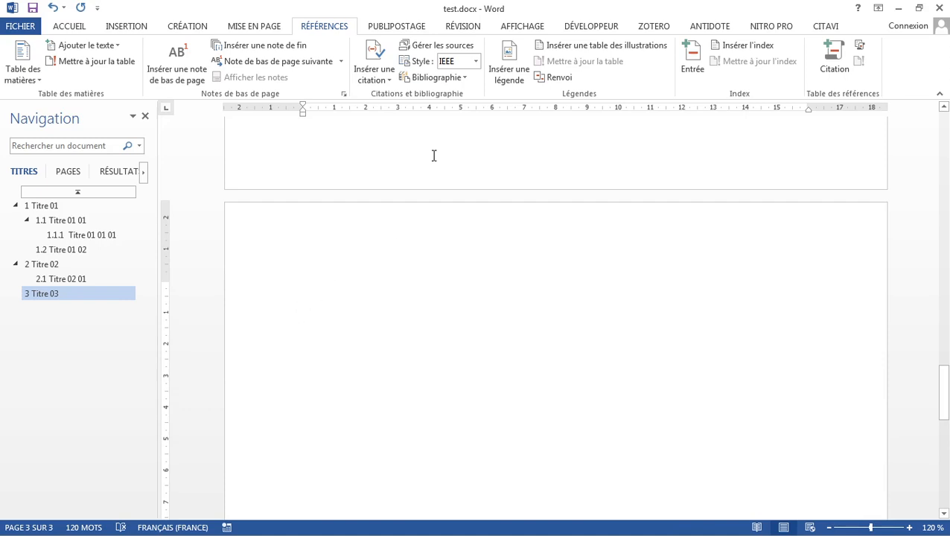
pyautogui.click(441, 77)
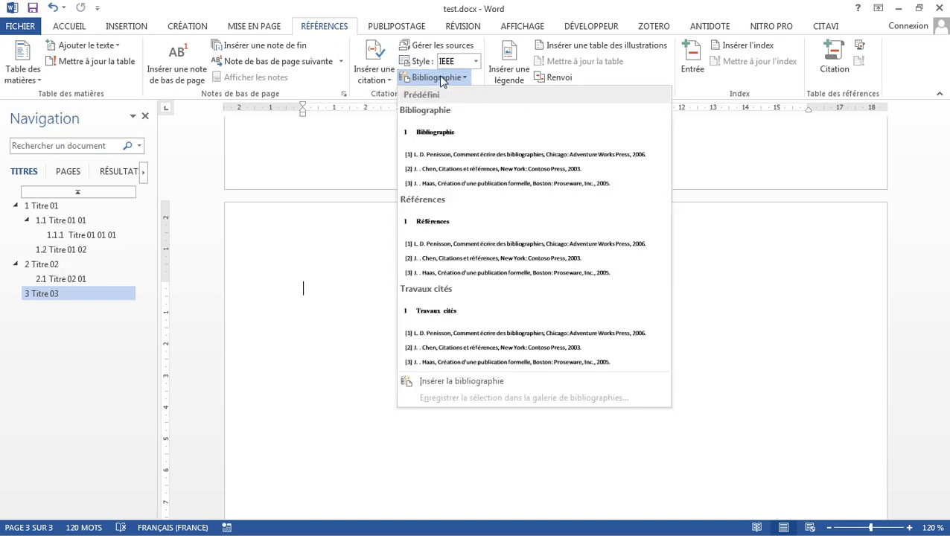
# - Insert the bibliography on the new page using the Bibliographie layout
pyautogui.click(459, 161)
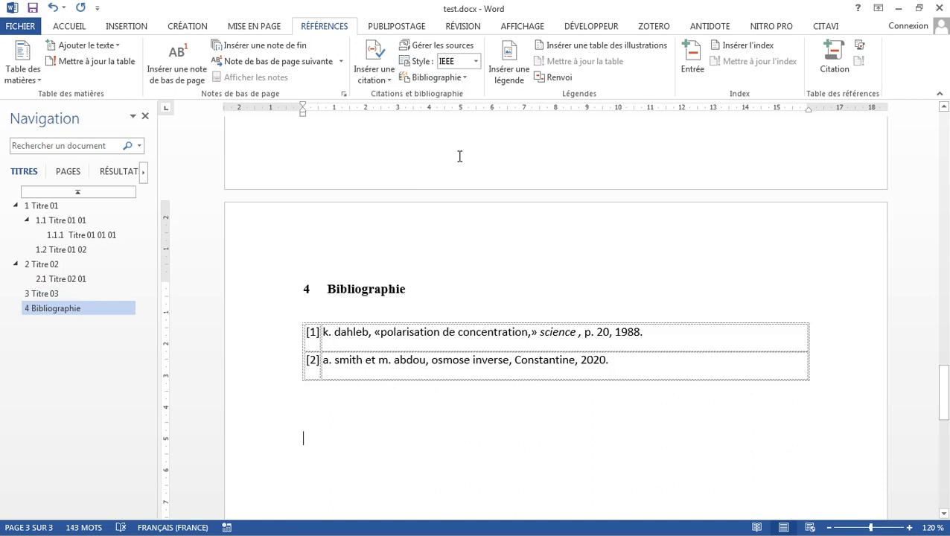
pyautogui.click(407, 289)
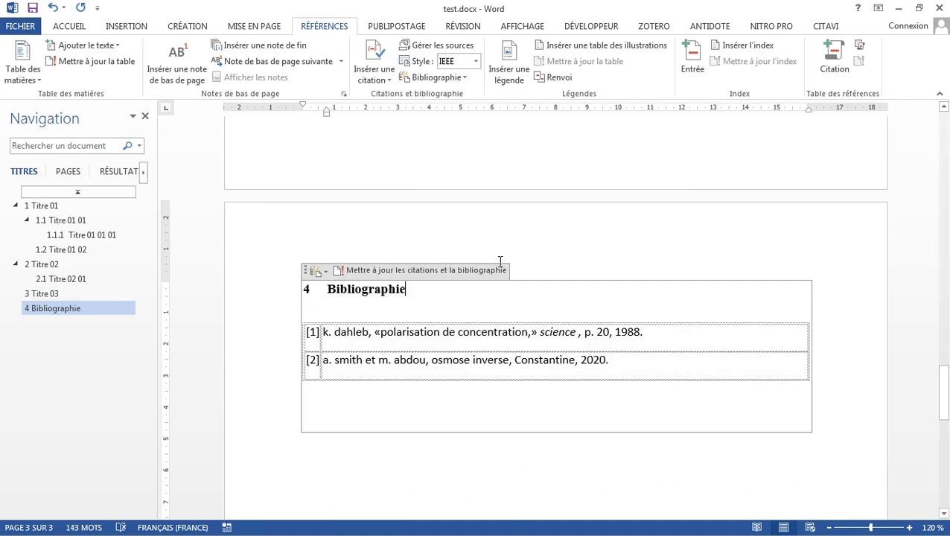
pyautogui.scroll(-1, 519, 244)
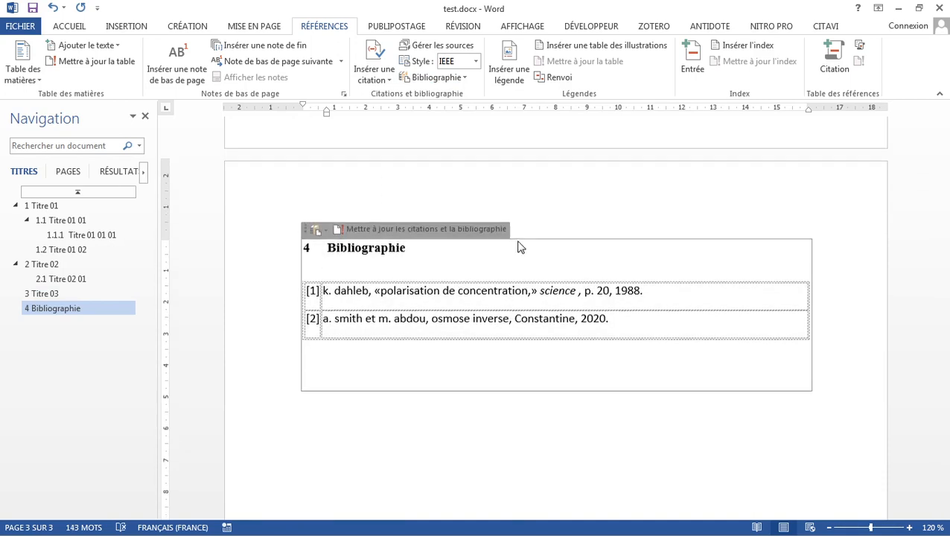
pyautogui.click(415, 450)
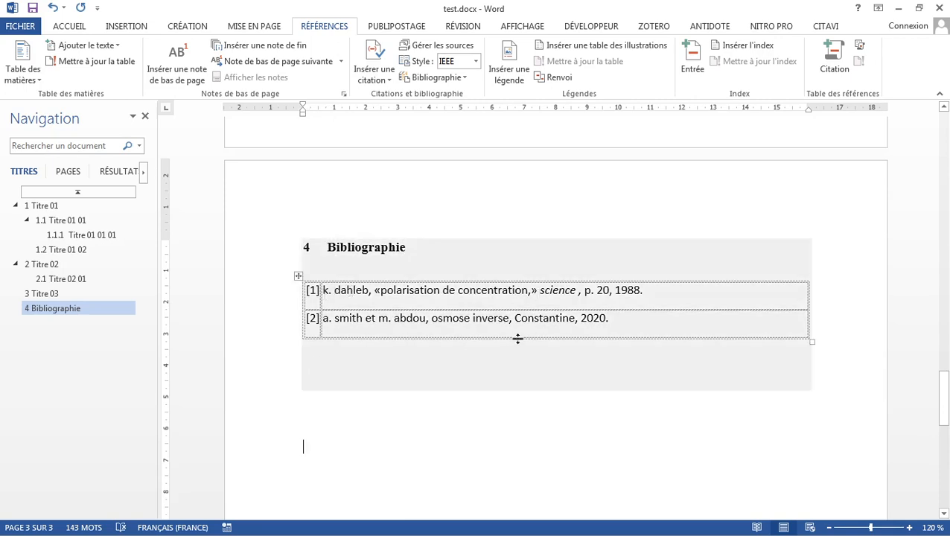
# - Add a trial Références bibliography to compare, then delete it
pyautogui.click(454, 81)
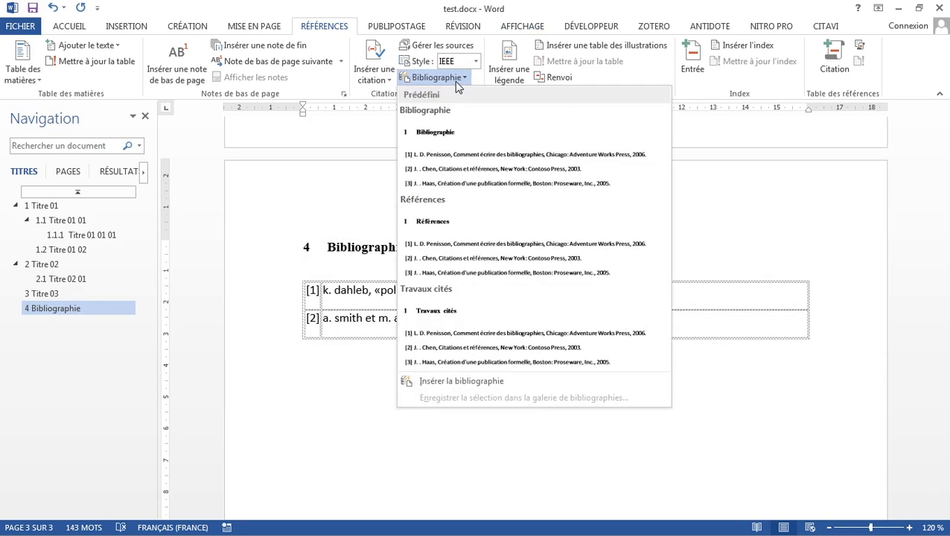
pyautogui.click(447, 267)
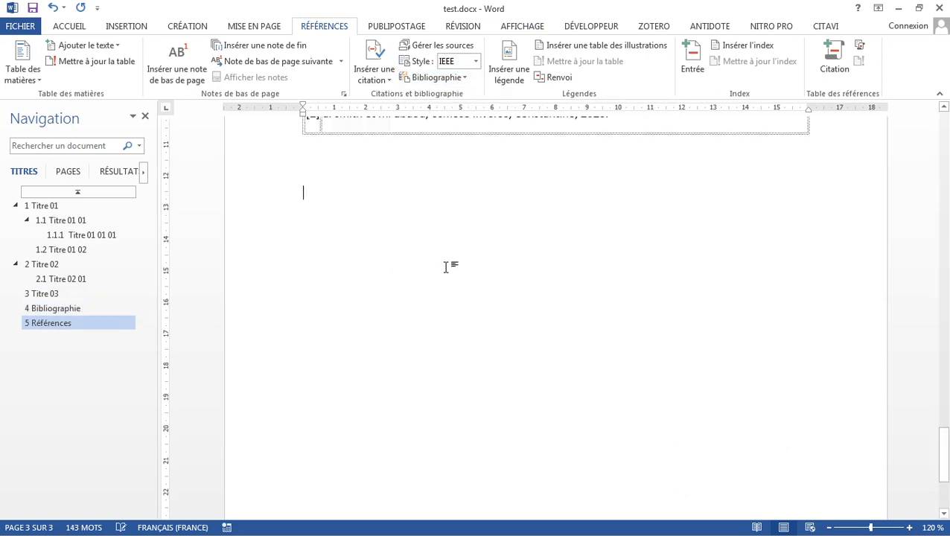
pyautogui.scroll(5, 447, 270)
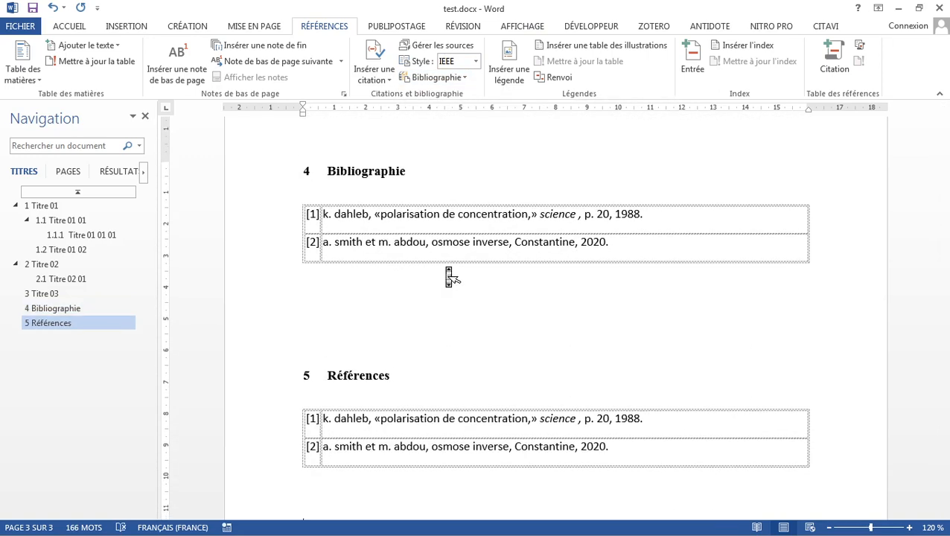
pyautogui.click(347, 496)
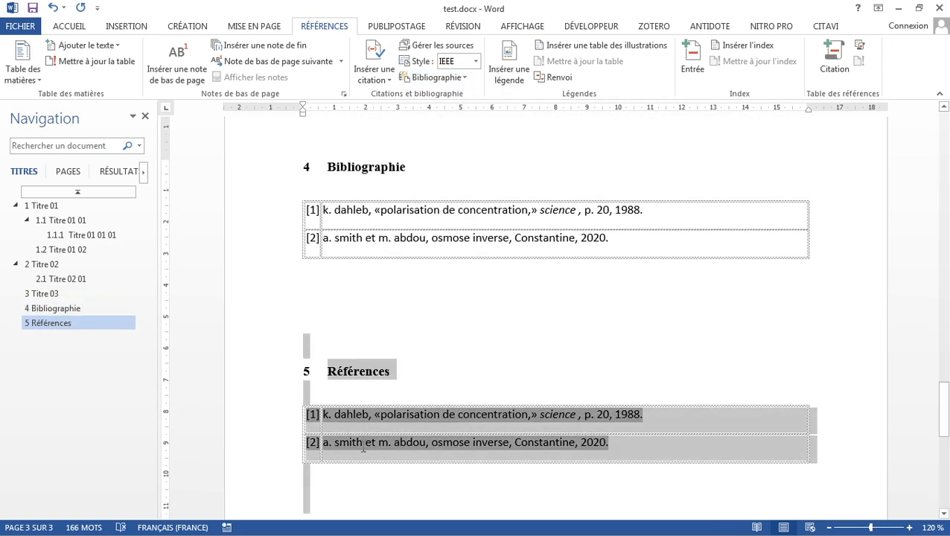
pyautogui.press('Delete')
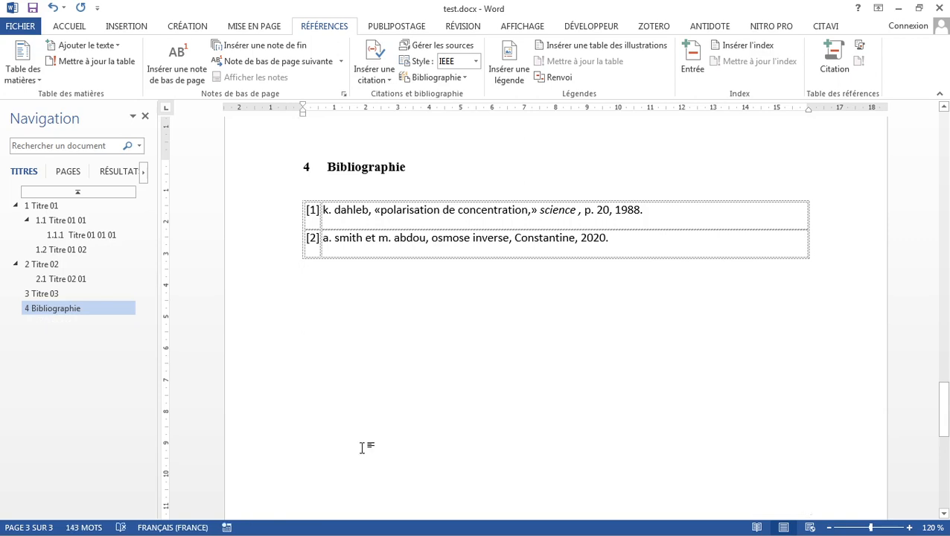
pyautogui.scroll(2, 362, 448)
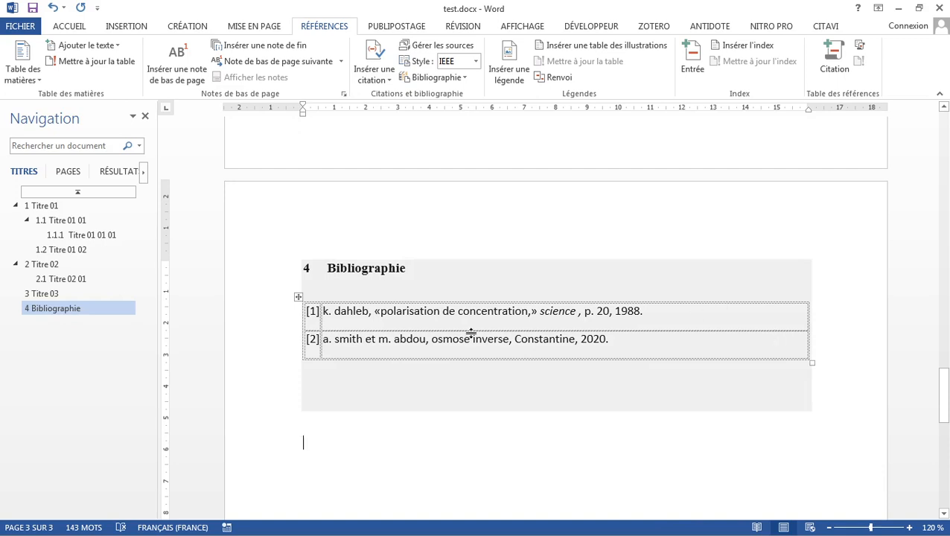
pyautogui.click(476, 61)
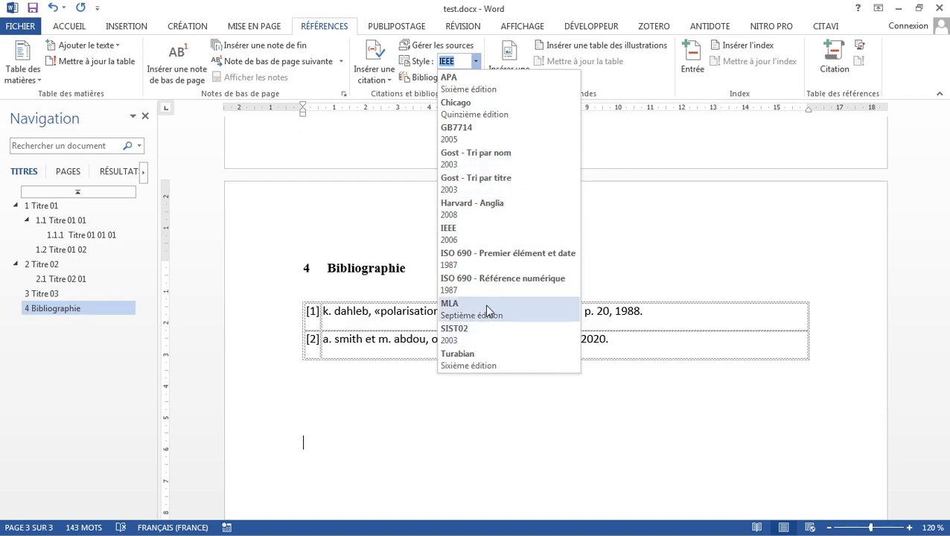
pyautogui.click(333, 409)
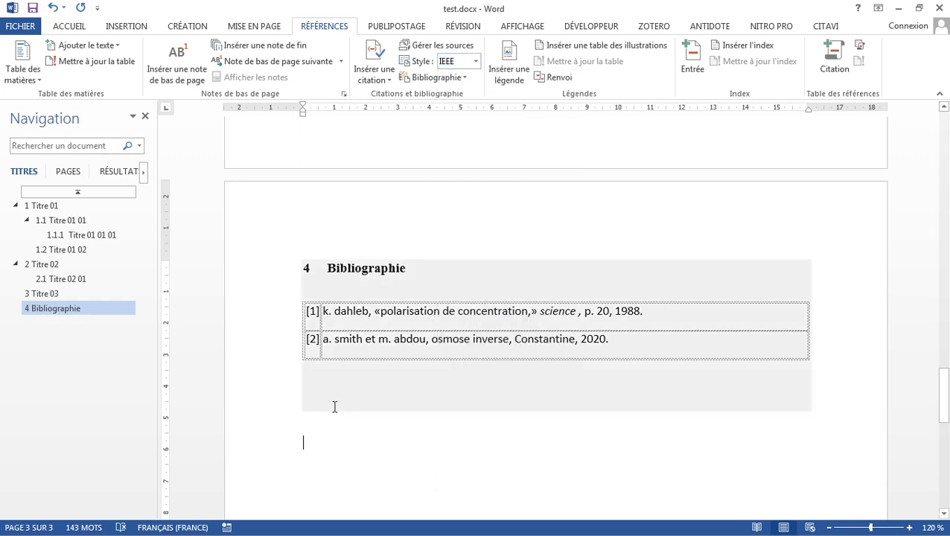
pyautogui.scroll(3, 334, 413)
pyautogui.scroll(3, 334, 414)
pyautogui.scroll(-5, 335, 418)
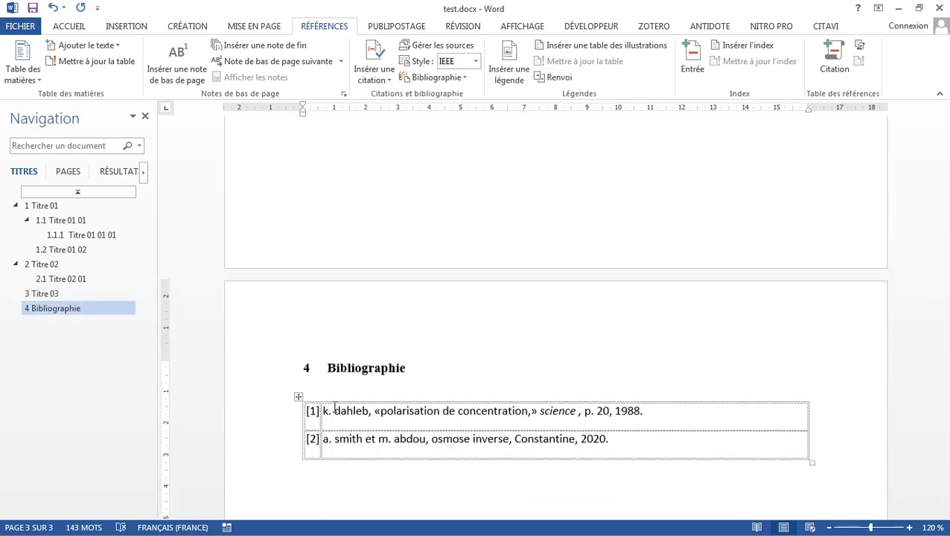
# - Jump to Bibliographie and Titre 03 in the Navigation pane, then scroll back to Titre 01
pyautogui.click(34, 308)
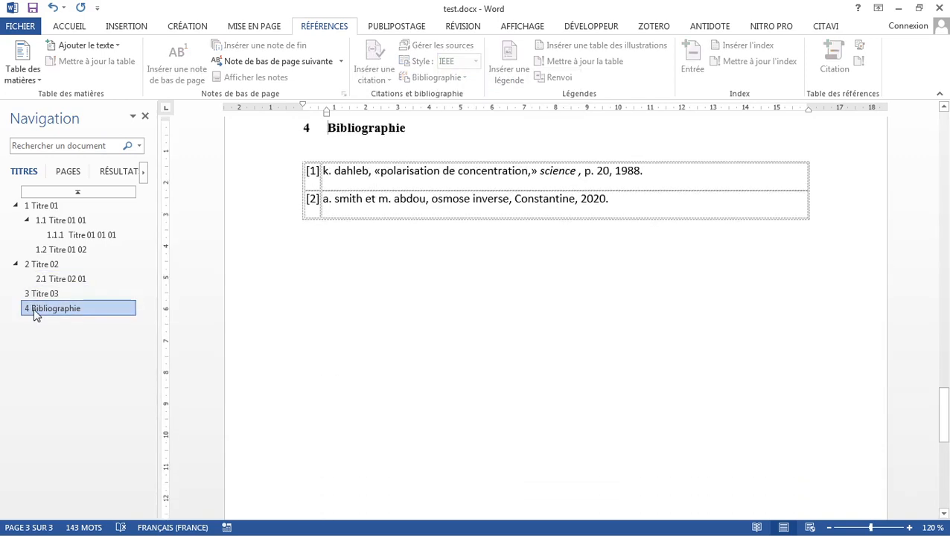
pyautogui.click(33, 294)
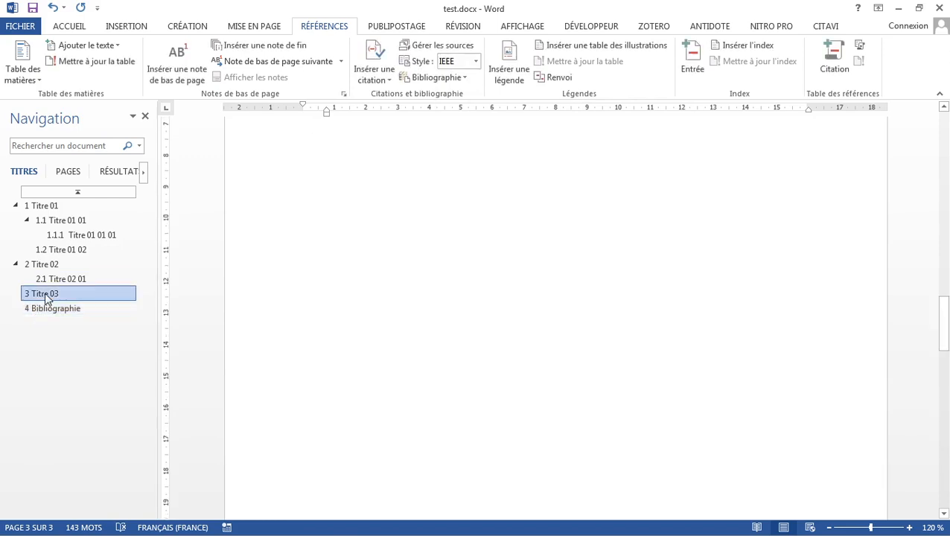
pyautogui.scroll(10, 332, 354)
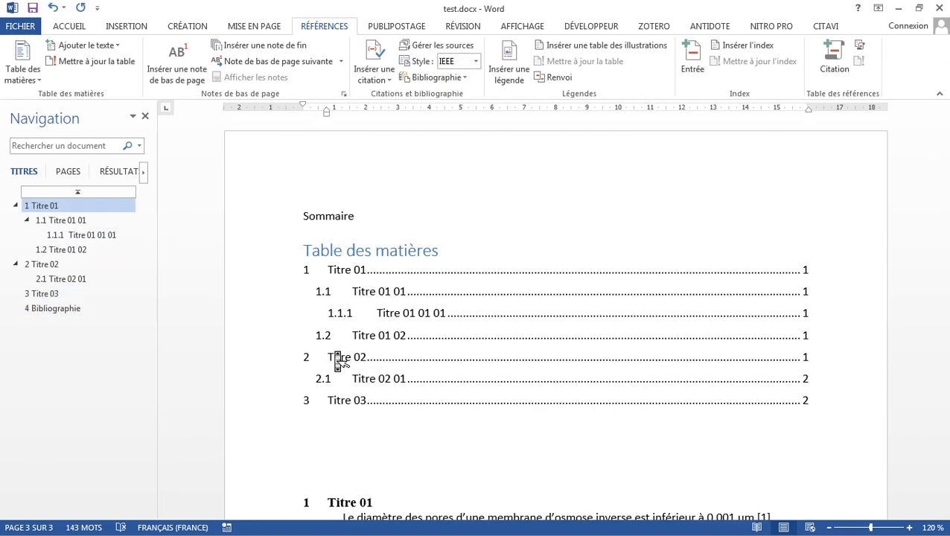
pyautogui.scroll(-3, 335, 354)
pyautogui.scroll(-3, 336, 354)
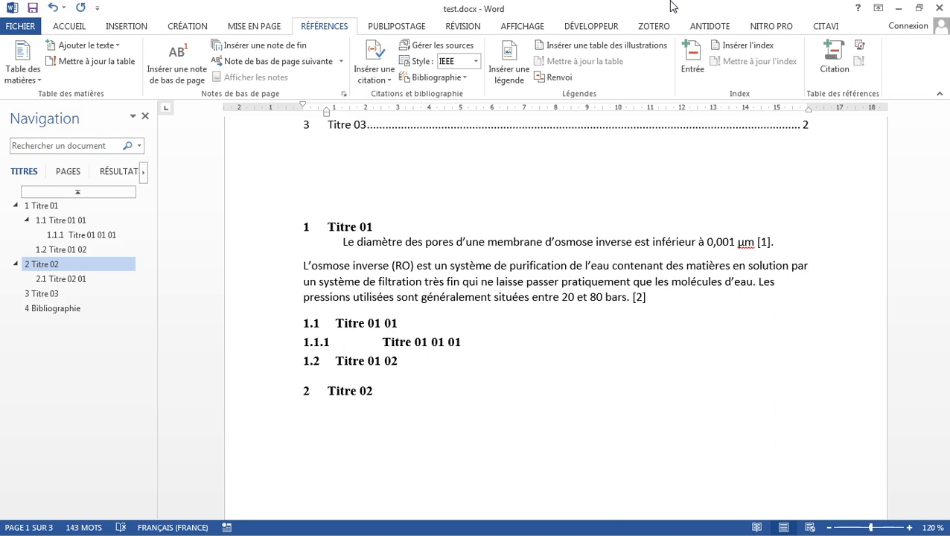
# - Look through the Citavi and Zotero ribbon tabs, ending on Citavi
pyautogui.click(826, 26)
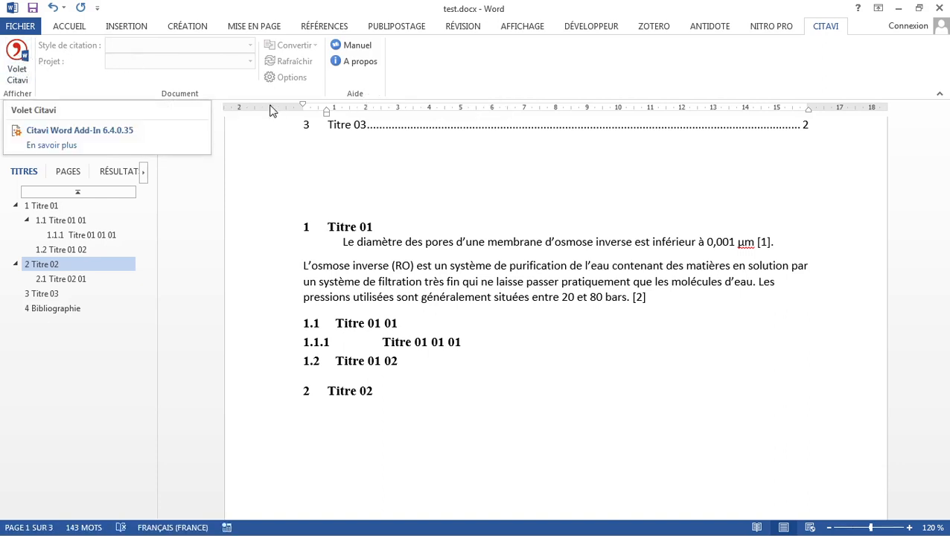
pyautogui.click(655, 28)
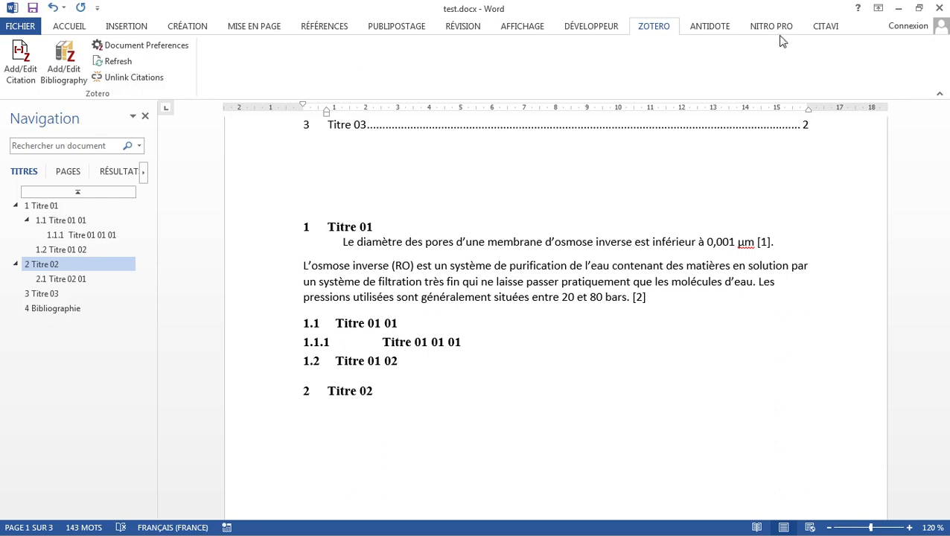
pyautogui.click(827, 29)
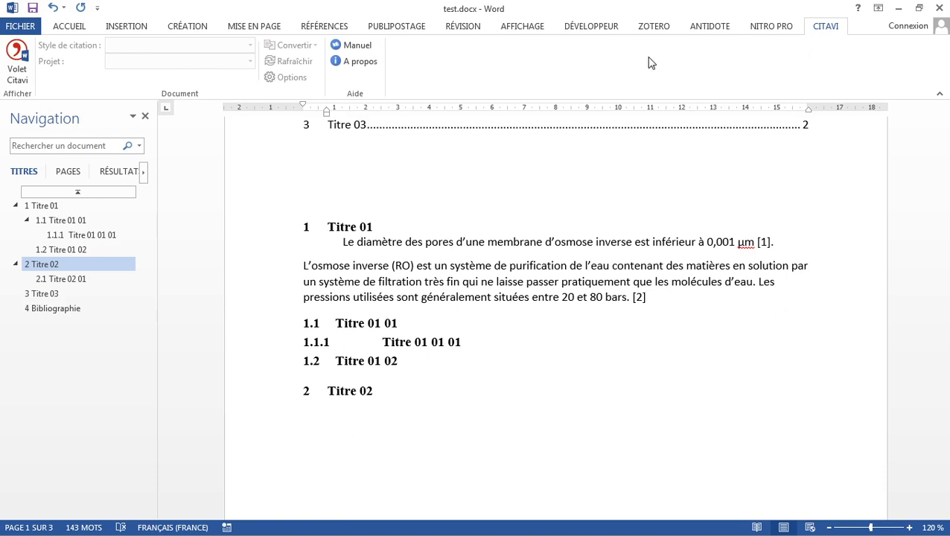
# - Return to the top of the document above Titre 01 and minimize Word
pyautogui.click(523, 199)
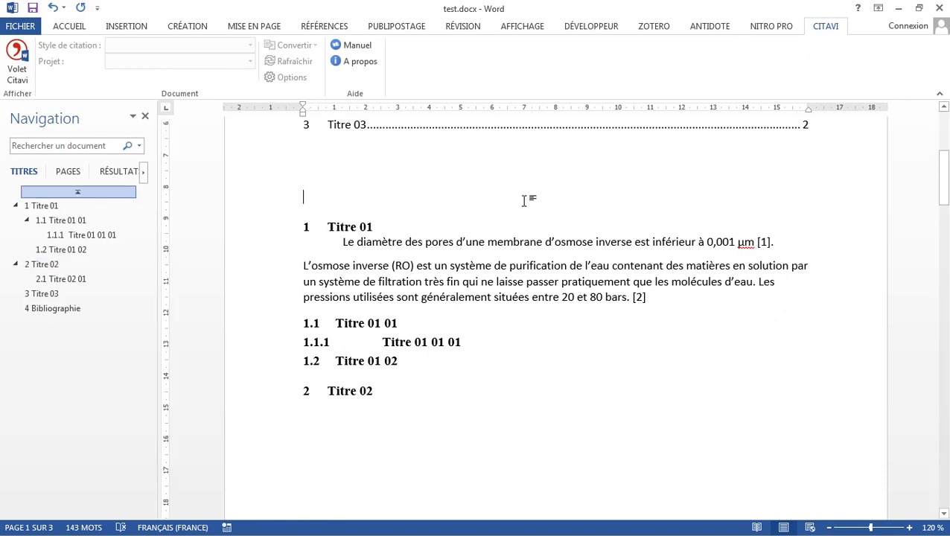
pyautogui.scroll(5, 526, 201)
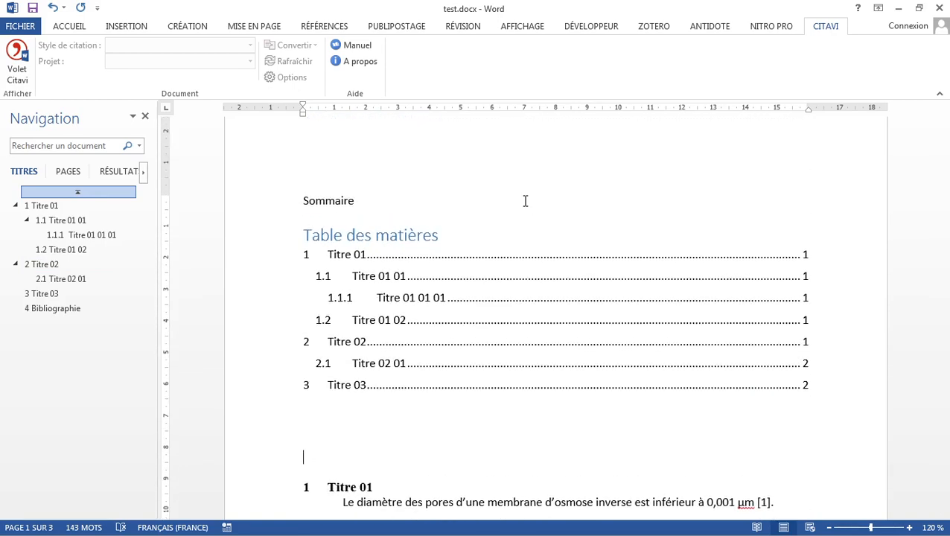
pyautogui.click(899, 9)
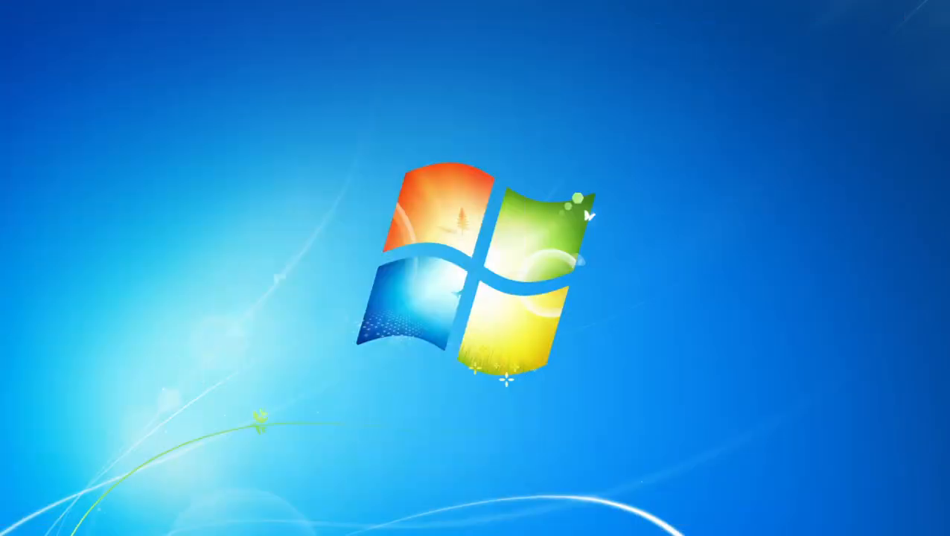
# - Switch to OneNote's MS-Word notes page and scroll down to blank space below the list
pyautogui.hotkey('alt', 'Tab')
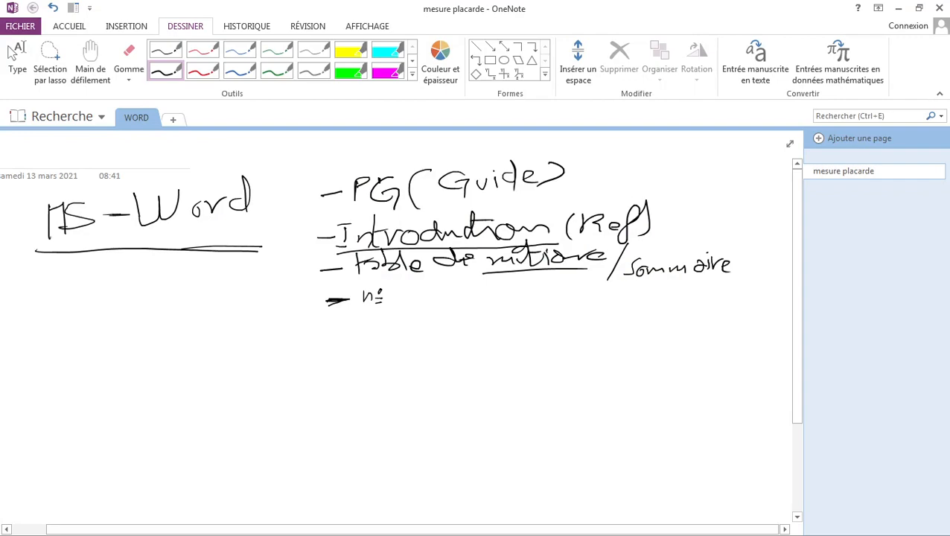
pyautogui.hotkey('alt', 'Tab')
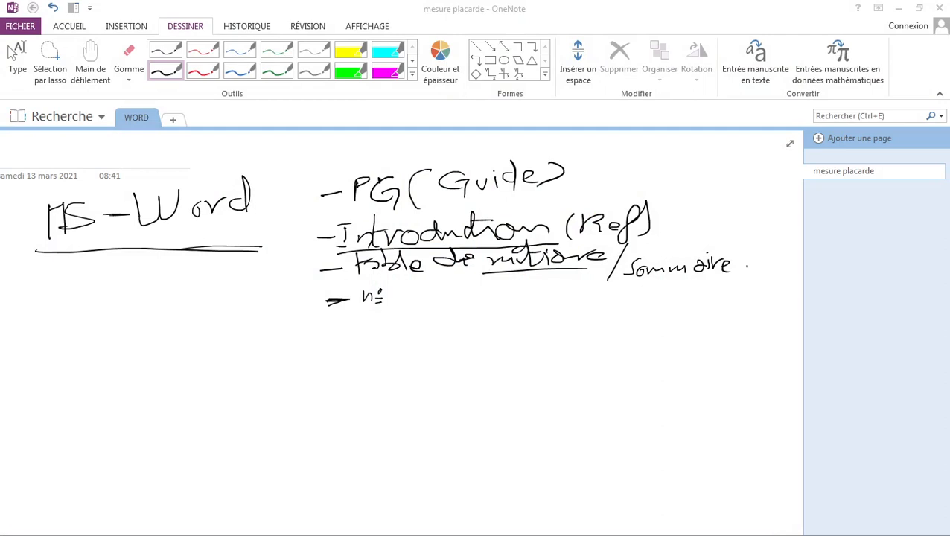
pyautogui.click(800, 459)
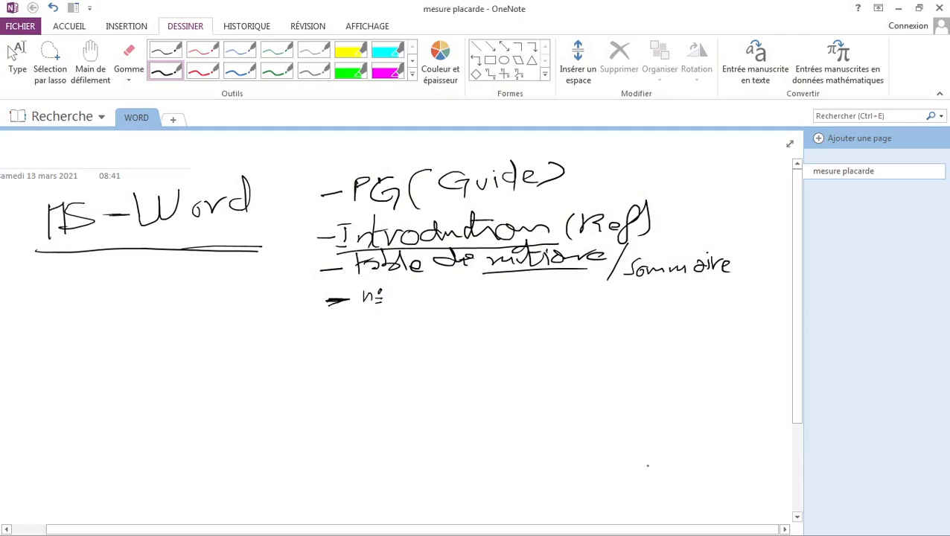
pyautogui.click(799, 497)
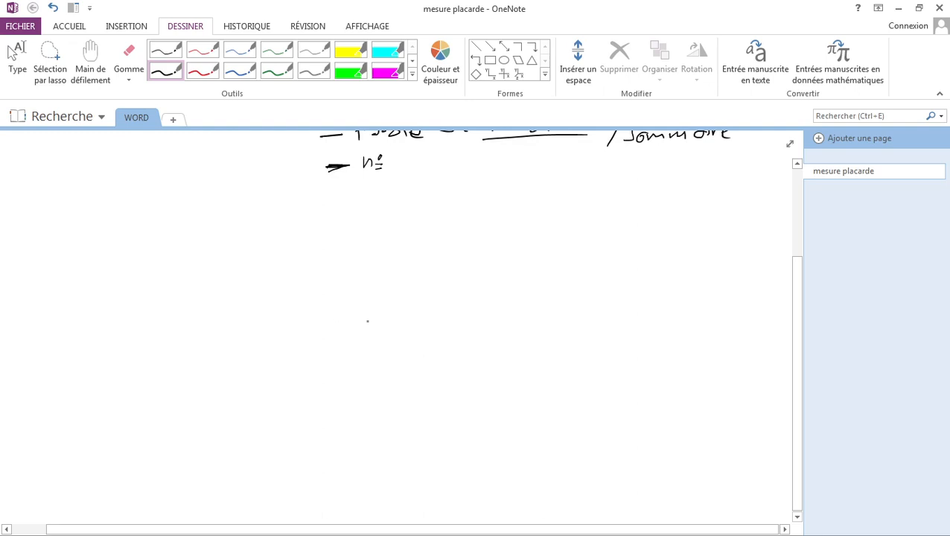
# - Handwrite the heading 'Thèse' and circle it
pyautogui.moveTo(310, 315)
pyautogui.mouseDown()
pyautogui.moveTo(312, 345)
pyautogui.moveTo(356, 325)
pyautogui.mouseUp()
pyautogui.moveTo(330, 339); pyautogui.dragTo(394, 337)
pyautogui.moveTo(406, 333); pyautogui.dragTo(445, 338)
pyautogui.moveTo(470, 308)
pyautogui.mouseDown()
pyautogui.moveTo(256, 298)
pyautogui.moveTo(391, 337)
pyautogui.moveTo(478, 320)
pyautogui.mouseUp()
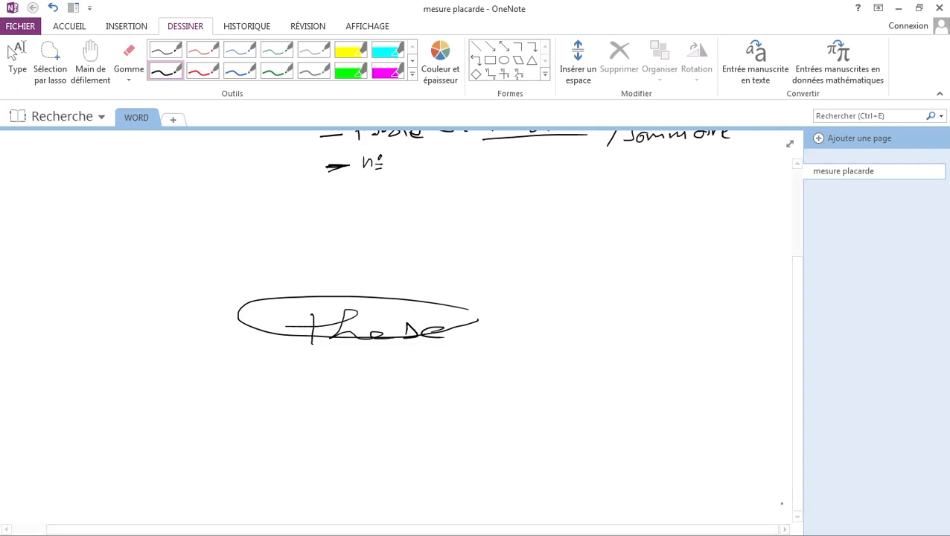
# - Underline the Thèse heading and begin the first dashed item, PG
pyautogui.click(797, 517)
pyautogui.click(798, 517)
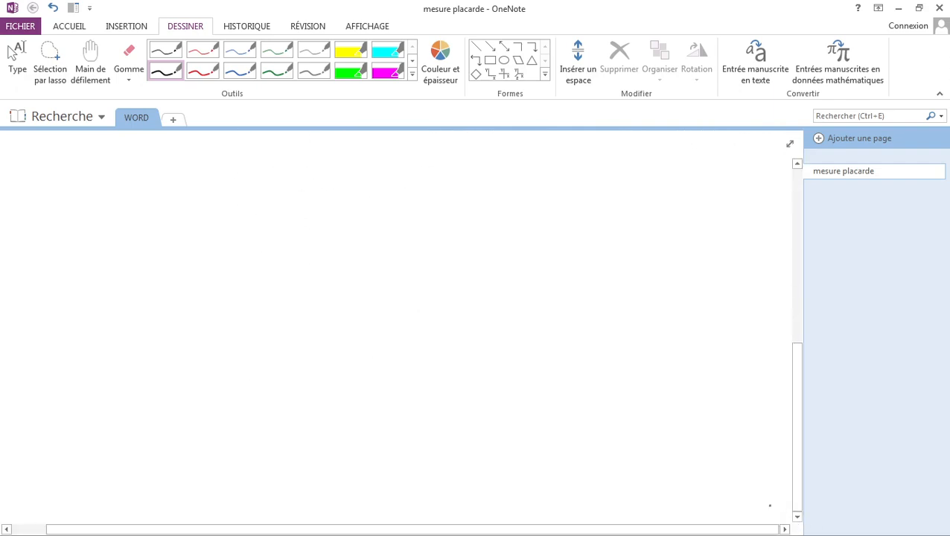
pyautogui.moveTo(803, 421); pyautogui.dragTo(801, 386)
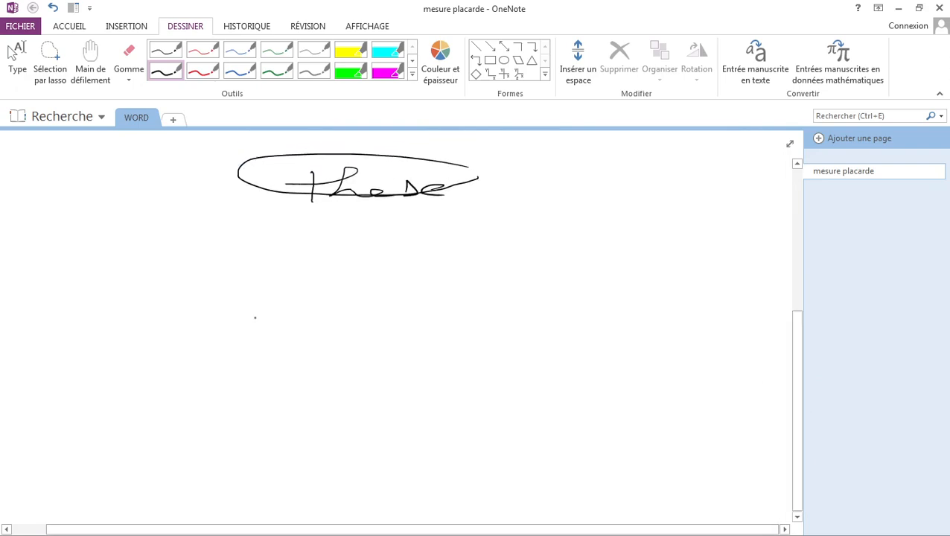
pyautogui.moveTo(275, 208); pyautogui.dragTo(453, 207)
pyautogui.moveTo(215, 257)
pyautogui.mouseDown()
pyautogui.moveTo(242, 257)
pyautogui.moveTo(216, 256)
pyautogui.mouseUp()
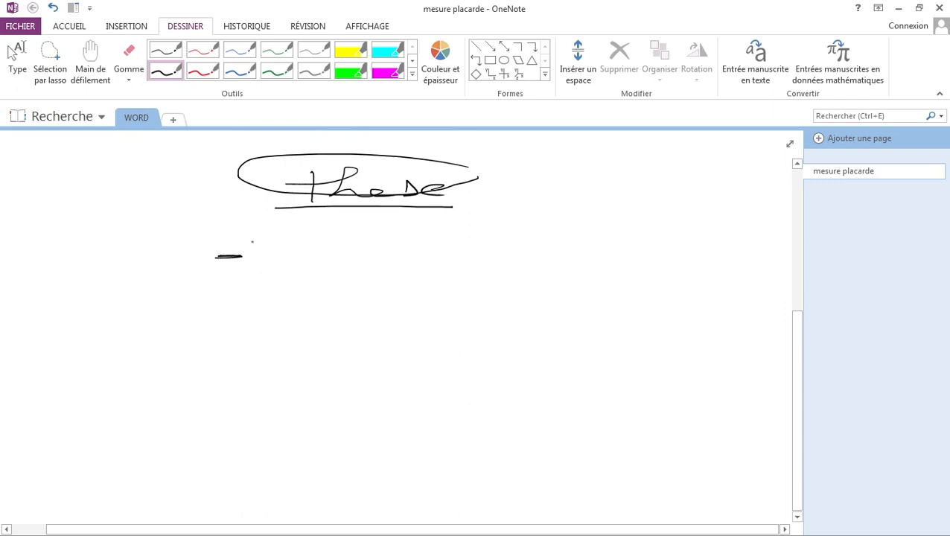
pyautogui.moveTo(252, 240)
pyautogui.mouseDown()
pyautogui.moveTo(254, 257)
pyautogui.moveTo(267, 242)
pyautogui.mouseUp()
# - Handwrite the dashed items PG, Résumé and Nomenclature under Thèse
pyautogui.moveTo(293, 239)
pyautogui.mouseDown()
pyautogui.moveTo(286, 256)
pyautogui.moveTo(307, 256)
pyautogui.mouseUp()
pyautogui.moveTo(278, 248)
pyautogui.mouseDown()
pyautogui.moveTo(301, 248)
pyautogui.moveTo(300, 264)
pyautogui.mouseUp()
pyautogui.moveTo(215, 291); pyautogui.dragTo(246, 289)
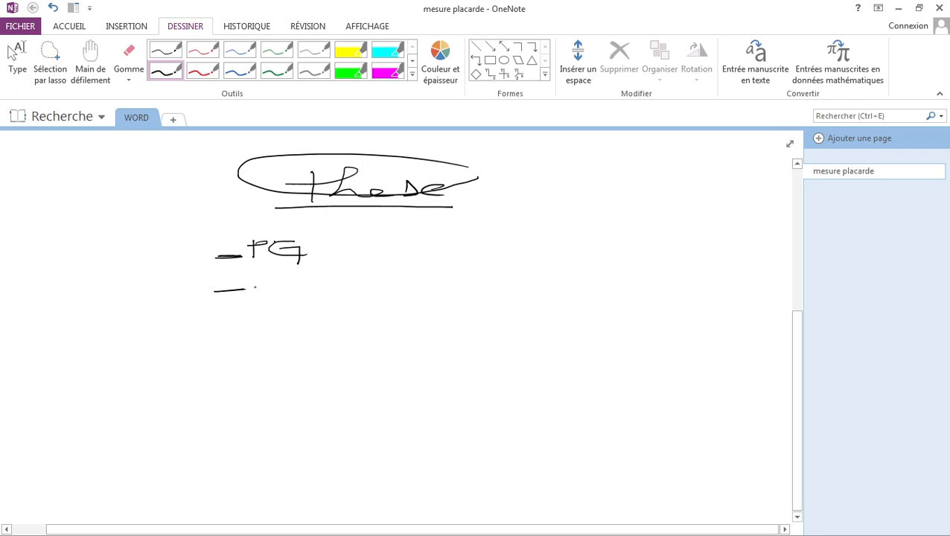
pyautogui.moveTo(257, 273)
pyautogui.mouseDown()
pyautogui.moveTo(257, 292)
pyautogui.moveTo(258, 283)
pyautogui.moveTo(296, 291)
pyautogui.moveTo(394, 286)
pyautogui.moveTo(394, 267)
pyautogui.mouseUp()
pyautogui.moveTo(218, 326); pyautogui.dragTo(247, 323)
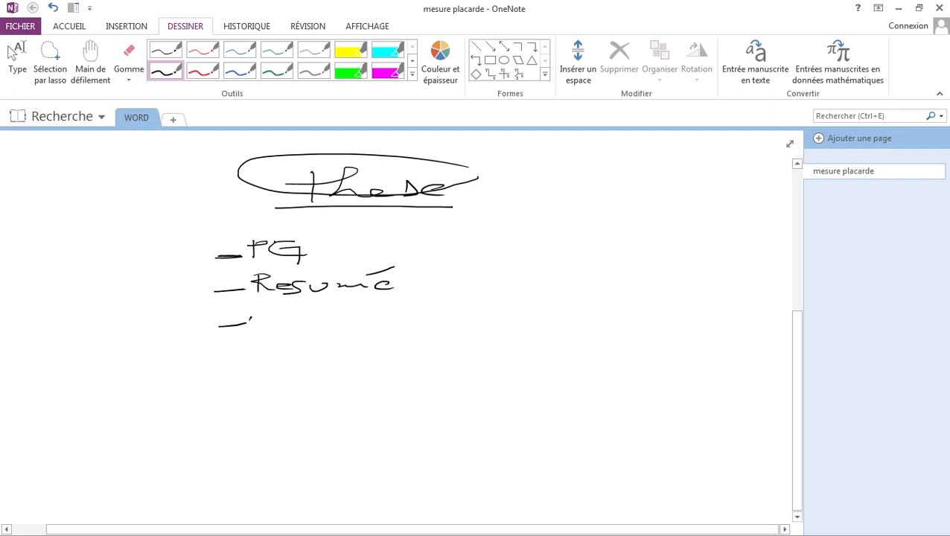
pyautogui.moveTo(261, 315)
pyautogui.mouseDown()
pyautogui.moveTo(287, 311)
pyautogui.moveTo(306, 325)
pyautogui.moveTo(418, 317)
pyautogui.mouseUp()
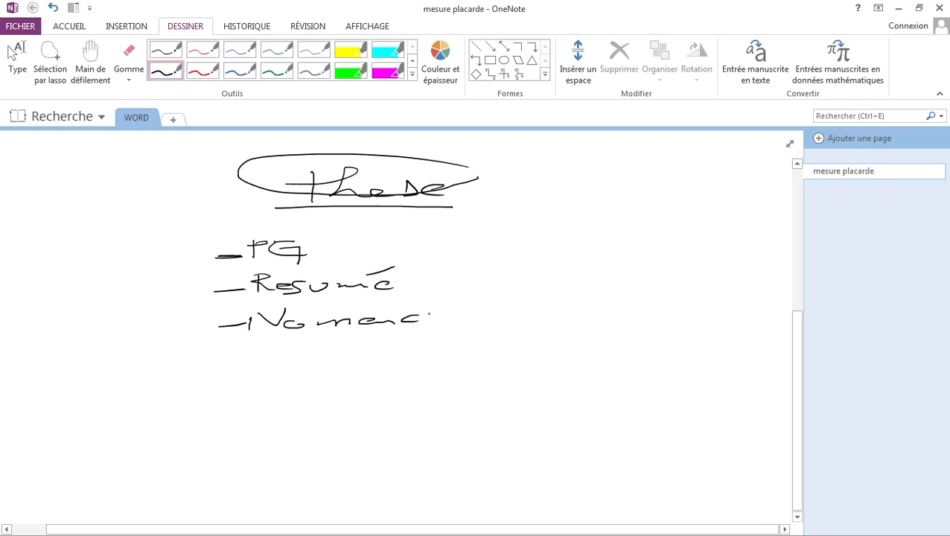
pyautogui.moveTo(442, 313)
pyautogui.mouseDown()
pyautogui.moveTo(440, 322)
pyautogui.moveTo(487, 317)
pyautogui.mouseUp()
pyautogui.moveTo(492, 306)
pyautogui.mouseDown()
pyautogui.moveTo(562, 307)
pyautogui.moveTo(573, 319)
pyautogui.mouseUp()
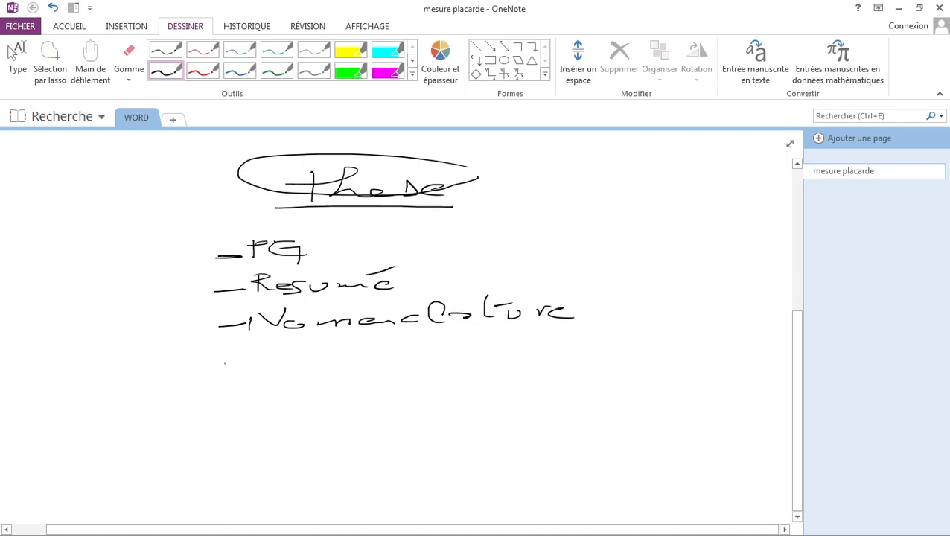
# - Handwrite the dashed items Liste tab, liste fig and Intro
pyautogui.moveTo(221, 361)
pyautogui.mouseDown()
pyautogui.moveTo(331, 362)
pyautogui.moveTo(347, 347)
pyautogui.mouseUp()
pyautogui.moveTo(341, 356)
pyautogui.mouseDown()
pyautogui.moveTo(396, 363)
pyautogui.moveTo(412, 351)
pyautogui.mouseUp()
pyautogui.moveTo(421, 352); pyautogui.dragTo(425, 358)
pyautogui.moveTo(430, 340); pyautogui.dragTo(429, 359)
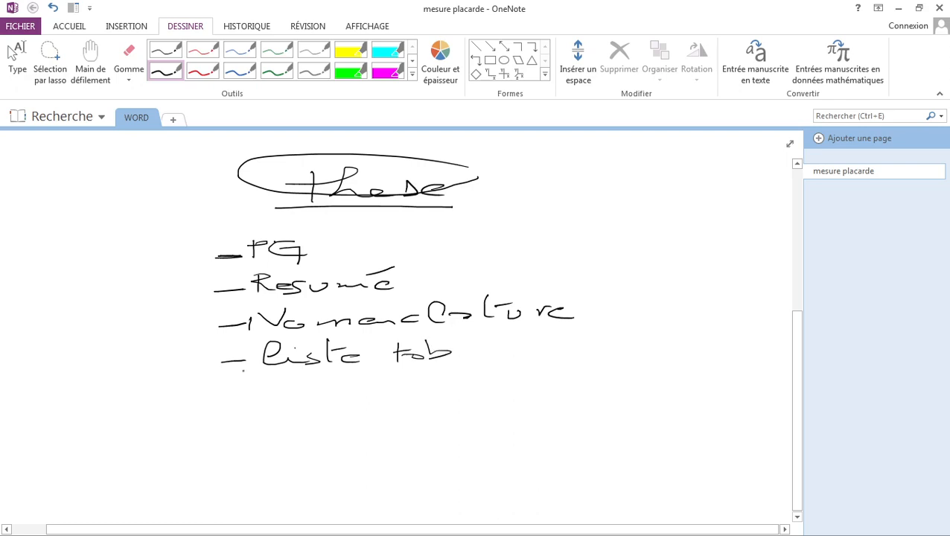
pyautogui.moveTo(227, 385)
pyautogui.mouseDown()
pyautogui.moveTo(303, 388)
pyautogui.moveTo(320, 377)
pyautogui.moveTo(311, 386)
pyautogui.mouseUp()
pyautogui.moveTo(315, 365)
pyautogui.mouseDown()
pyautogui.moveTo(314, 388)
pyautogui.moveTo(340, 376)
pyautogui.moveTo(372, 401)
pyautogui.moveTo(378, 386)
pyautogui.moveTo(437, 388)
pyautogui.mouseUp()
pyautogui.moveTo(216, 429); pyautogui.dragTo(234, 428)
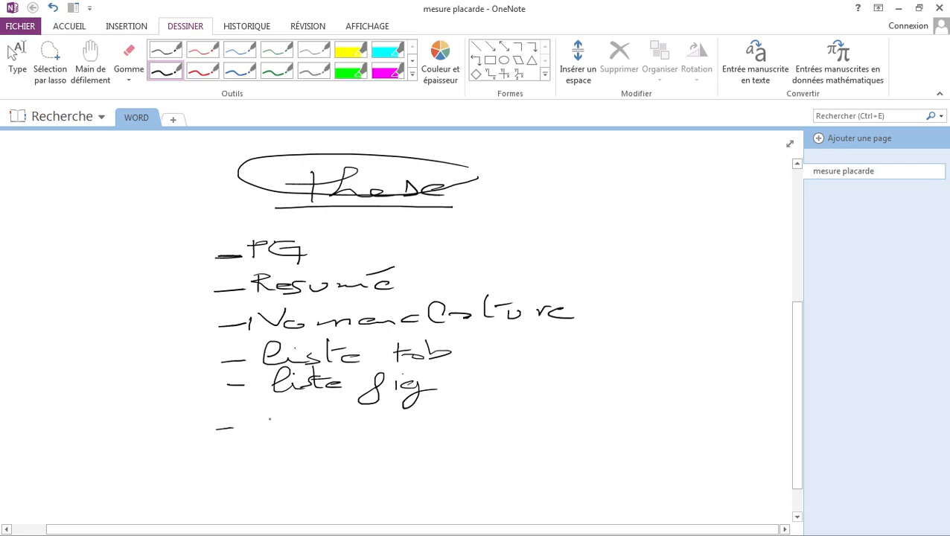
pyautogui.moveTo(266, 413)
pyautogui.mouseDown()
pyautogui.moveTo(263, 429)
pyautogui.moveTo(275, 414)
pyautogui.moveTo(282, 429)
pyautogui.moveTo(349, 423)
pyautogui.mouseUp()
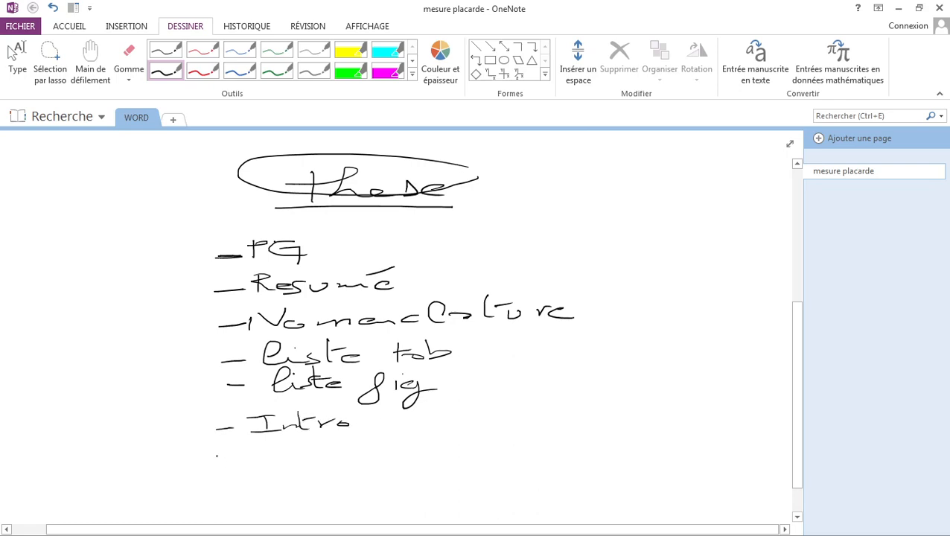
# - Handwrite the dashed items P. théorique and P. Résultats
pyautogui.moveTo(217, 455); pyautogui.dragTo(303, 454)
pyautogui.click(299, 452)
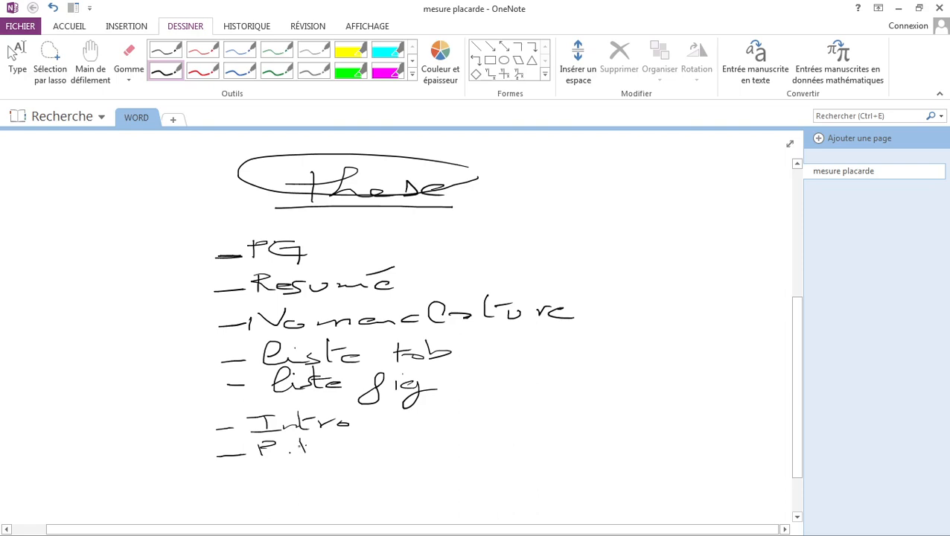
pyautogui.moveTo(294, 445); pyautogui.dragTo(359, 446)
pyautogui.moveTo(344, 445)
pyautogui.mouseDown()
pyautogui.moveTo(387, 441)
pyautogui.moveTo(415, 455)
pyautogui.moveTo(446, 447)
pyautogui.mouseUp()
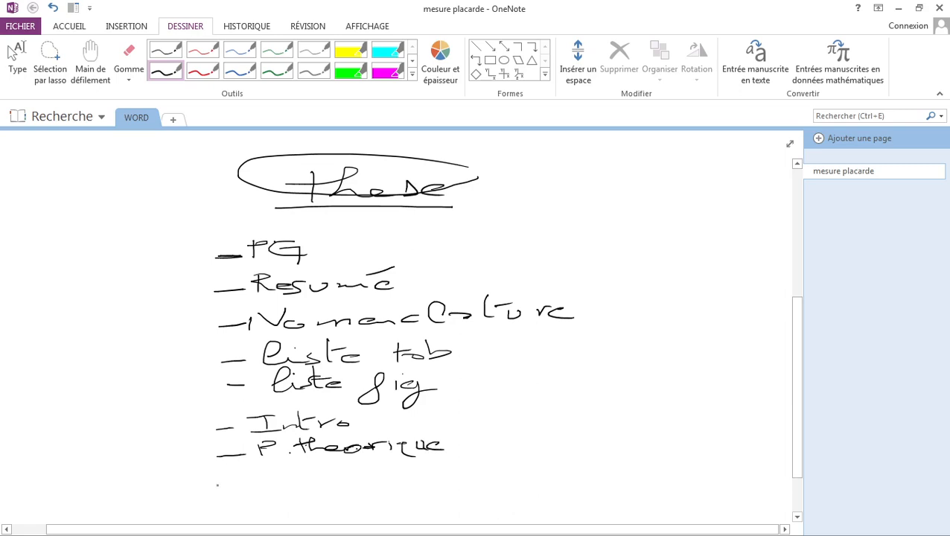
pyautogui.moveTo(216, 484)
pyautogui.mouseDown()
pyautogui.moveTo(273, 470)
pyautogui.moveTo(263, 478)
pyautogui.mouseUp()
pyautogui.click(296, 481)
pyautogui.moveTo(306, 466)
pyautogui.mouseDown()
pyautogui.moveTo(306, 485)
pyautogui.moveTo(394, 483)
pyautogui.moveTo(426, 464)
pyautogui.mouseUp()
pyautogui.moveTo(420, 465); pyautogui.dragTo(446, 473)
pyautogui.moveTo(441, 452); pyautogui.dragTo(452, 473)
pyautogui.moveTo(450, 464); pyautogui.dragTo(487, 475)
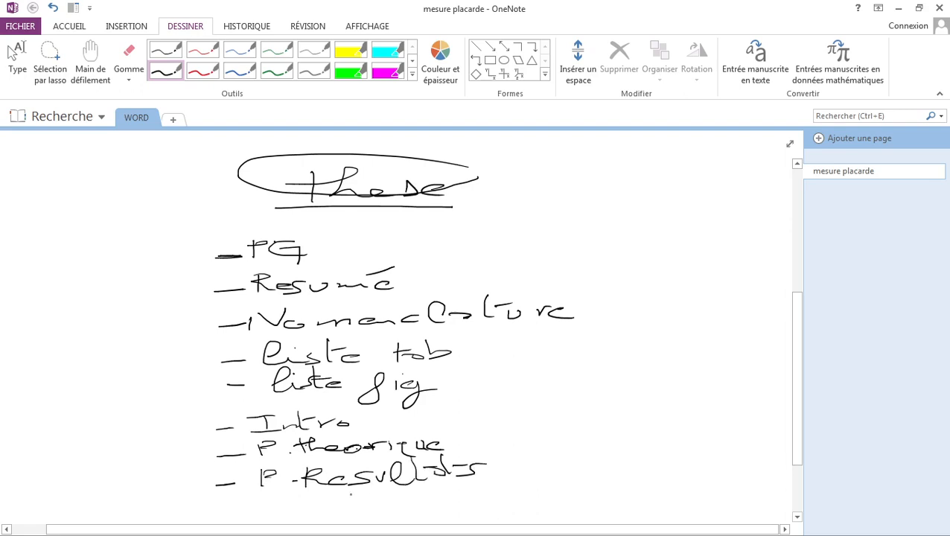
# - Add the items Conclusion and Réf biblio at the bottom of the list
pyautogui.click(797, 516)
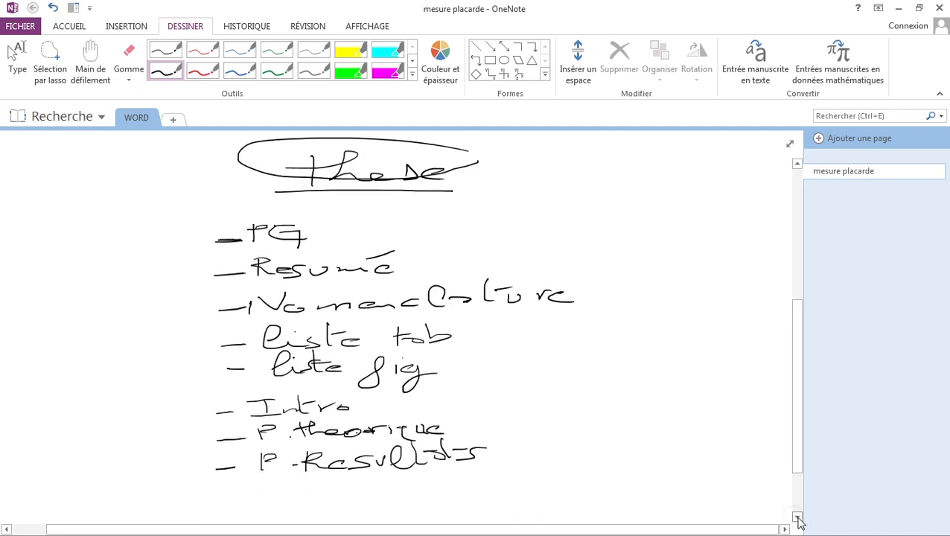
pyautogui.click(797, 517)
pyautogui.click(797, 517)
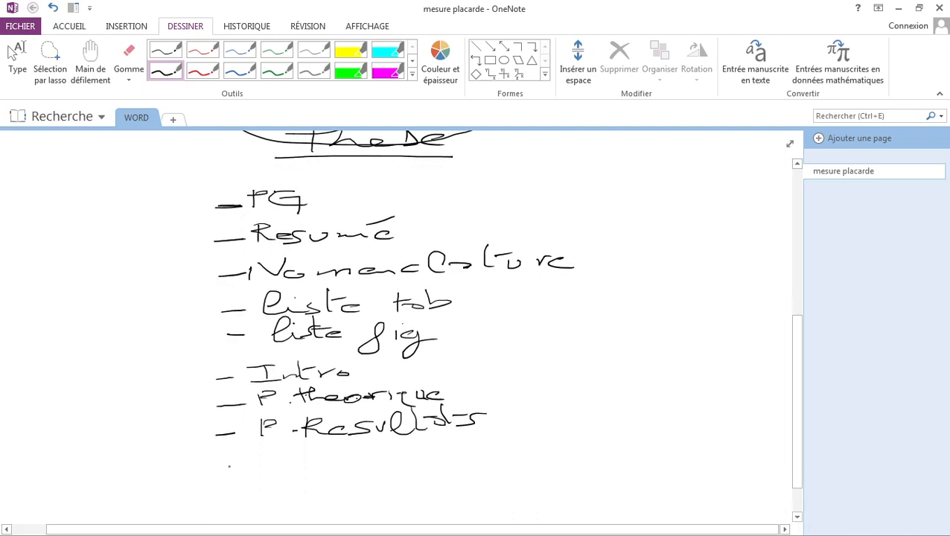
pyautogui.moveTo(228, 466); pyautogui.dragTo(476, 453)
pyautogui.click(296, 463)
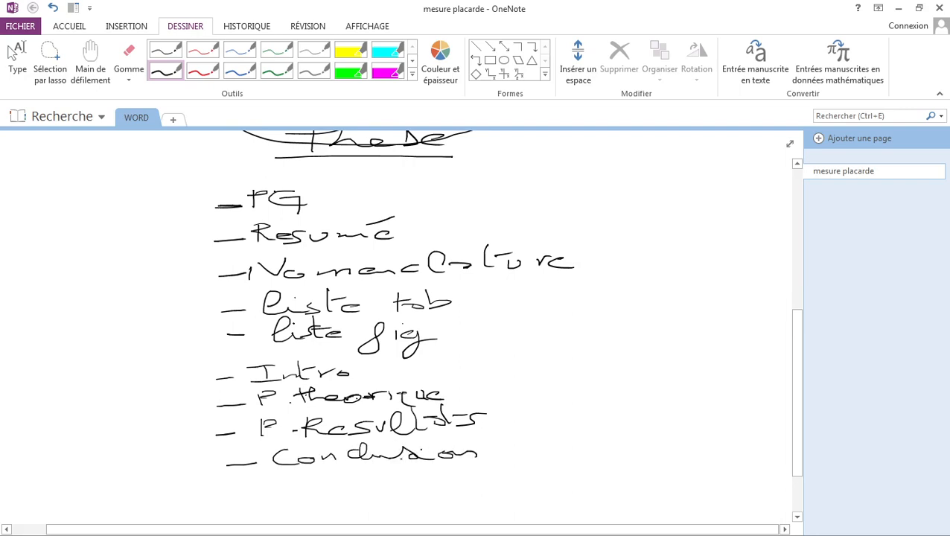
pyautogui.moveTo(233, 494); pyautogui.dragTo(267, 494)
pyautogui.moveTo(284, 478)
pyautogui.mouseDown()
pyautogui.moveTo(285, 495)
pyautogui.moveTo(331, 485)
pyautogui.mouseUp()
pyautogui.moveTo(330, 484); pyautogui.dragTo(385, 487)
pyautogui.moveTo(394, 479)
pyautogui.mouseDown()
pyautogui.moveTo(394, 487)
pyautogui.moveTo(414, 486)
pyautogui.moveTo(459, 473)
pyautogui.mouseUp()
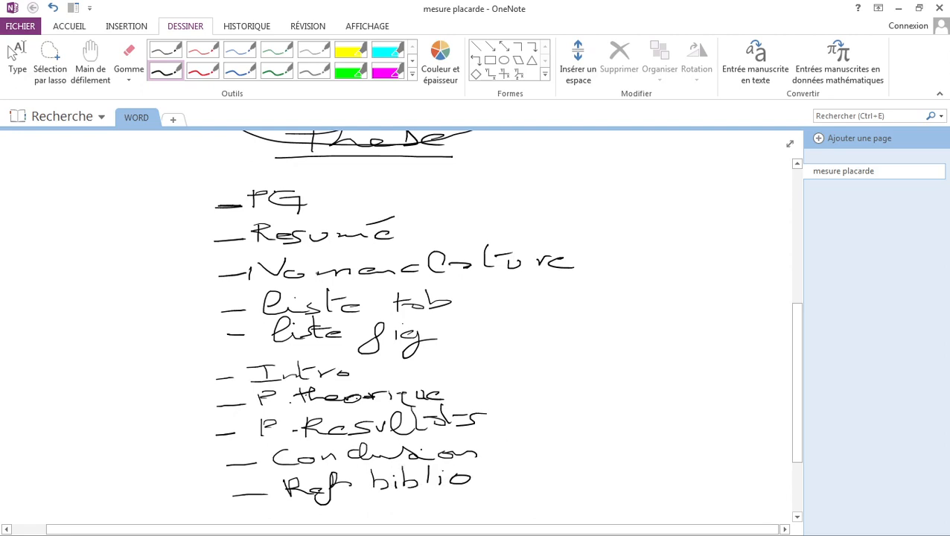
# - Number the ten Thèse outline items 1 to 10
pyautogui.moveTo(186, 207)
pyautogui.mouseDown()
pyautogui.moveTo(197, 197)
pyautogui.moveTo(207, 245)
pyautogui.moveTo(191, 269)
pyautogui.moveTo(164, 278)
pyautogui.moveTo(212, 316)
pyautogui.moveTo(189, 328)
pyautogui.moveTo(209, 332)
pyautogui.mouseUp()
pyautogui.moveTo(186, 335)
pyautogui.mouseDown()
pyautogui.moveTo(174, 339)
pyautogui.moveTo(178, 386)
pyautogui.moveTo(195, 405)
pyautogui.mouseUp()
pyautogui.moveTo(188, 402)
pyautogui.mouseDown()
pyautogui.moveTo(208, 403)
pyautogui.moveTo(193, 432)
pyautogui.moveTo(201, 456)
pyautogui.moveTo(193, 486)
pyautogui.moveTo(220, 486)
pyautogui.mouseUp()
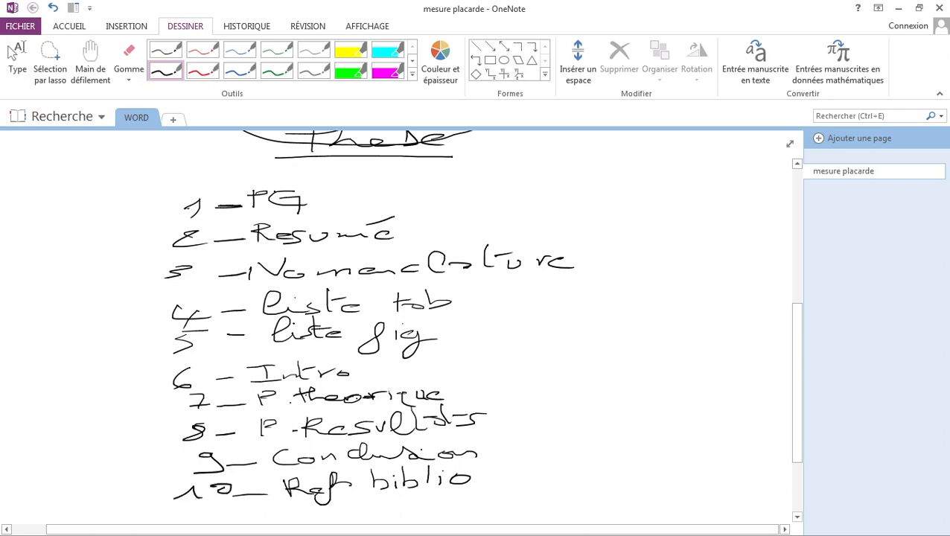
# - Draw a curly brace with the pen beside the whole numbered outline, then minimize OneNote
pyautogui.click(173, 205)
pyautogui.moveTo(163, 192)
pyautogui.mouseDown()
pyautogui.moveTo(119, 207)
pyautogui.moveTo(65, 316)
pyautogui.moveTo(146, 465)
pyautogui.moveTo(178, 495)
pyautogui.mouseUp()
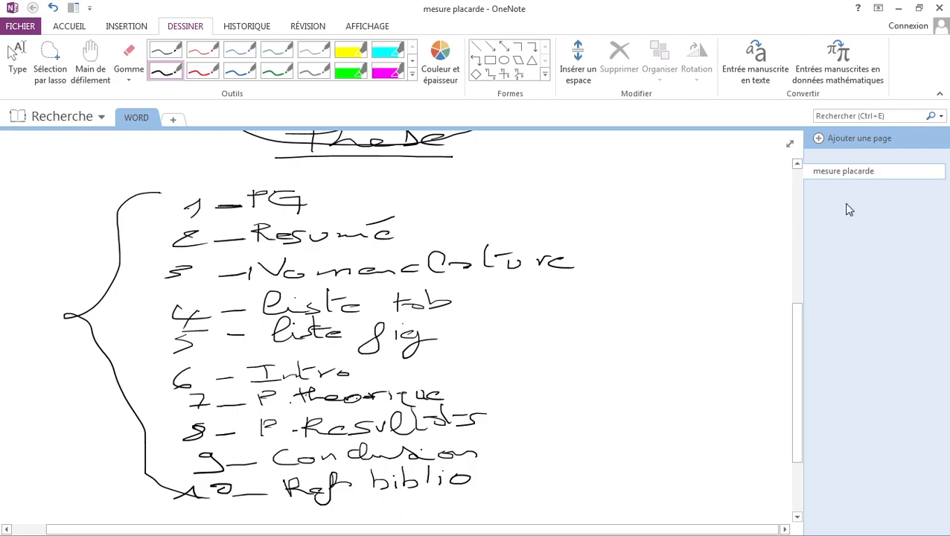
pyautogui.click(900, 9)
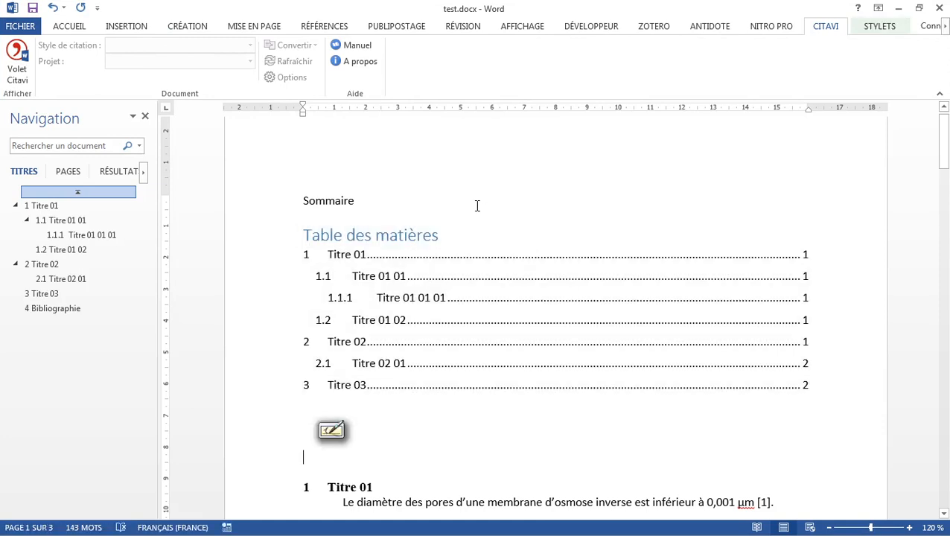
pyautogui.click(479, 204)
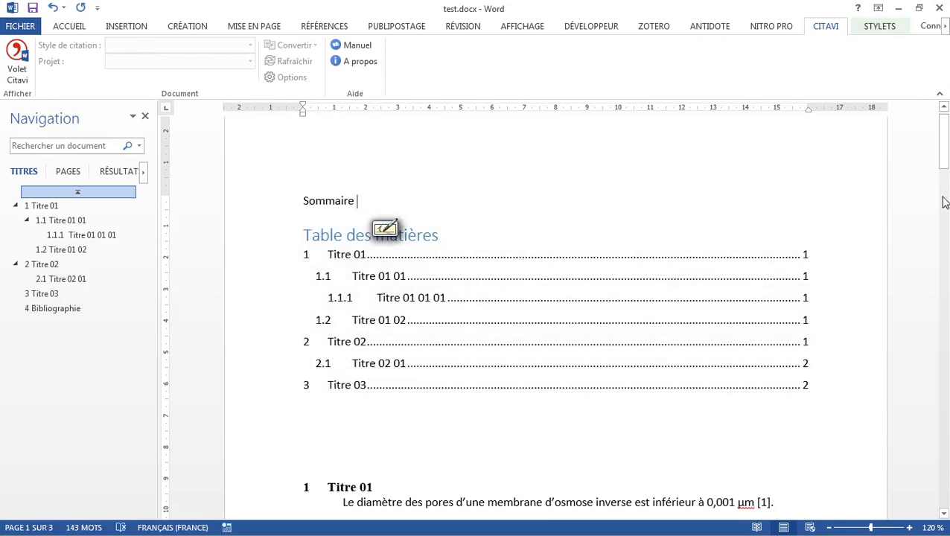
pyautogui.moveTo(945, 146); pyautogui.dragTo(945, 184)
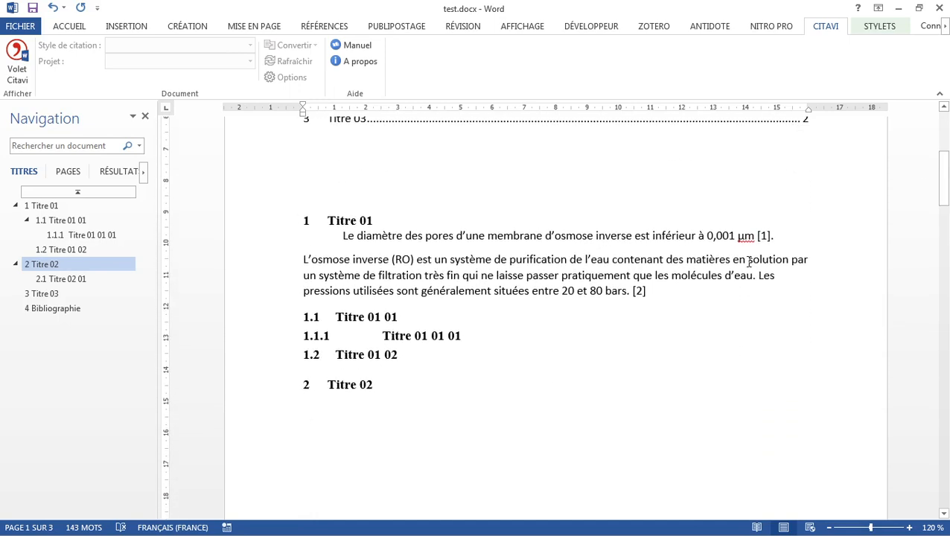
pyautogui.click(692, 292)
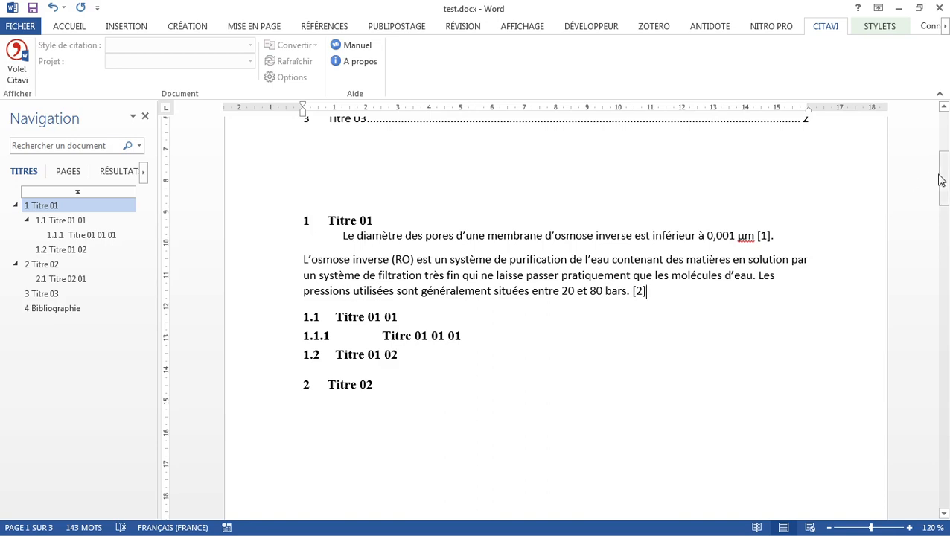
pyautogui.moveTo(943, 182); pyautogui.dragTo(944, 158)
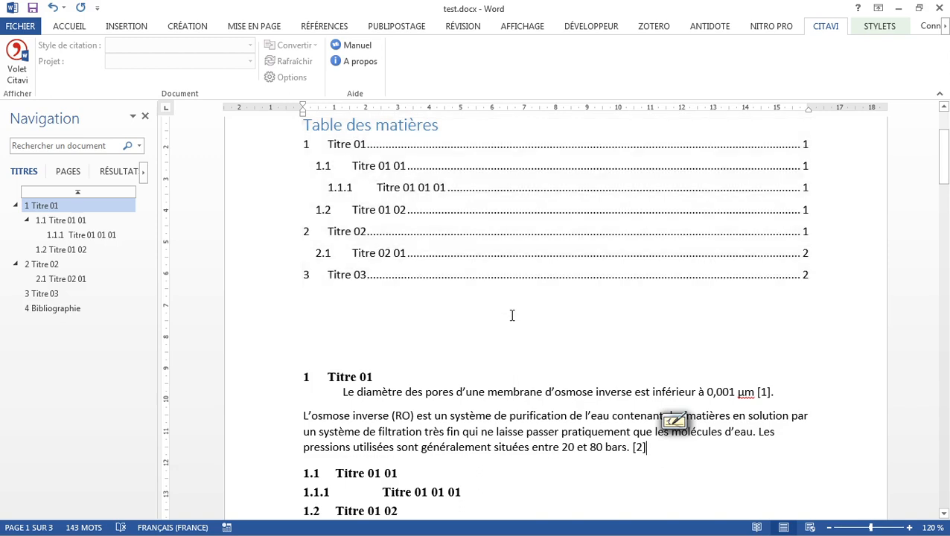
pyautogui.click(943, 157)
pyautogui.moveTo(943, 158); pyautogui.dragTo(943, 134)
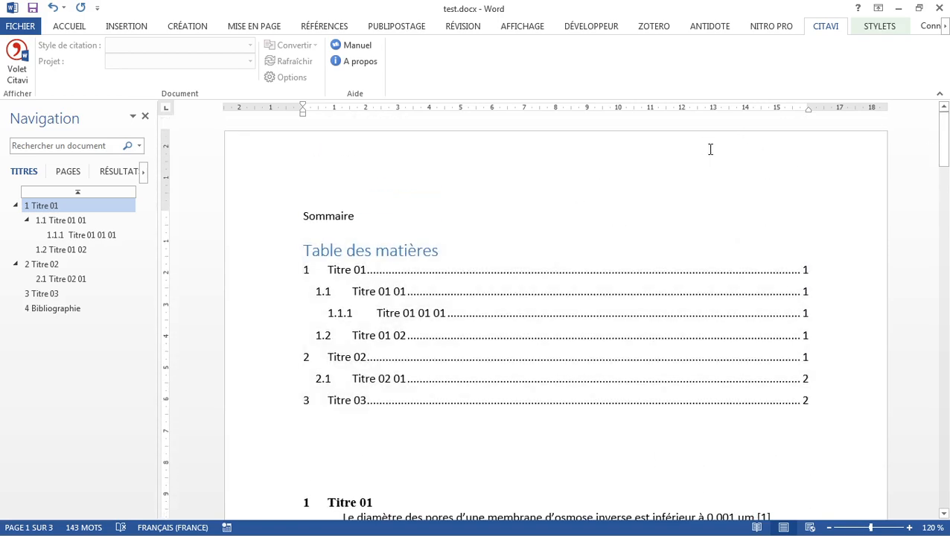
# - Open test.docx's page header for editing from the top margin
pyautogui.doubleClick(708, 148)
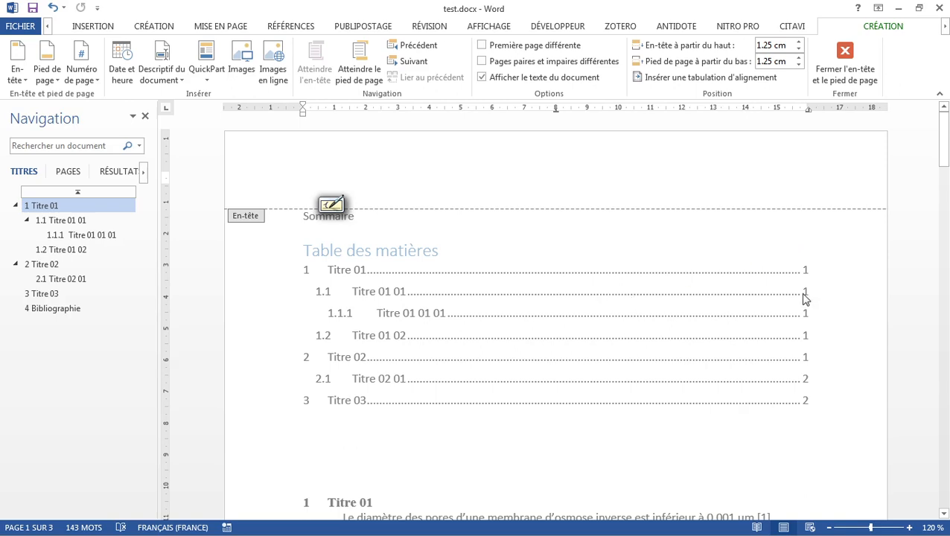
# - Close header editing and add an empty paragraph below heading 1.1 Titre 01 01
pyautogui.moveTo(944, 152); pyautogui.dragTo(944, 168)
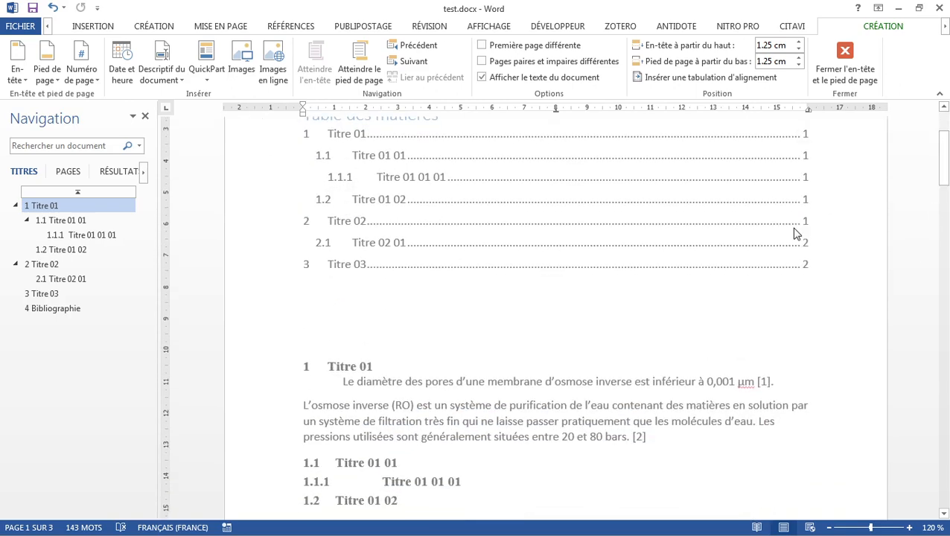
pyautogui.doubleClick(611, 312)
pyautogui.click(450, 368)
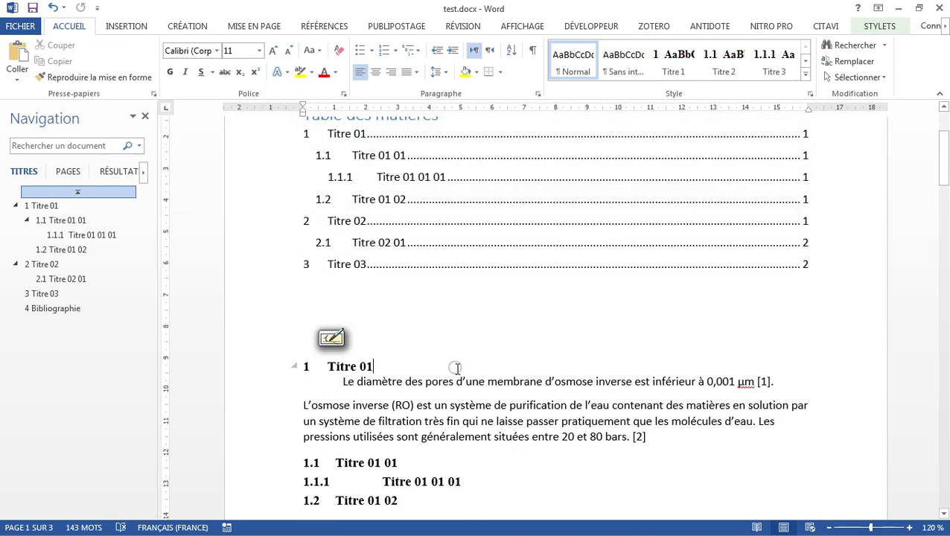
pyautogui.moveTo(944, 170); pyautogui.dragTo(945, 192)
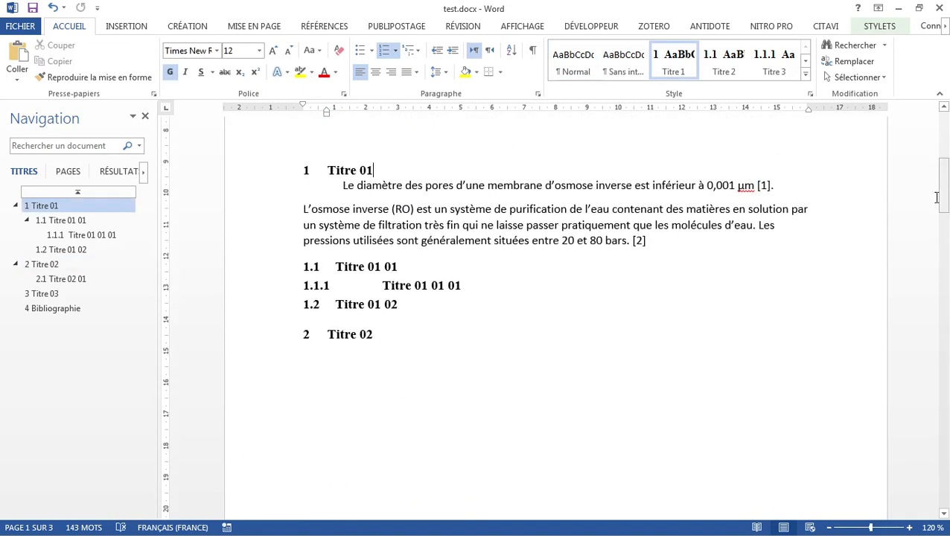
pyautogui.click(447, 267)
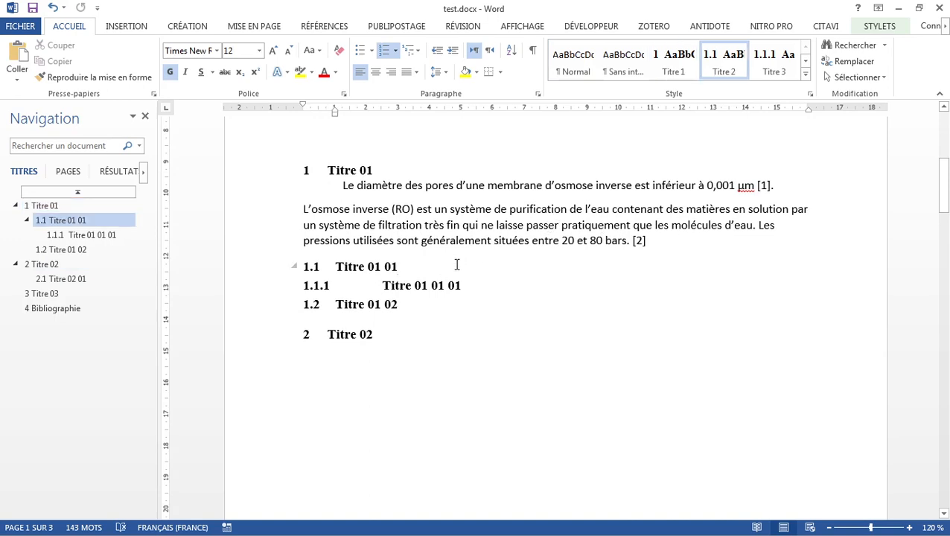
pyautogui.press('Return')
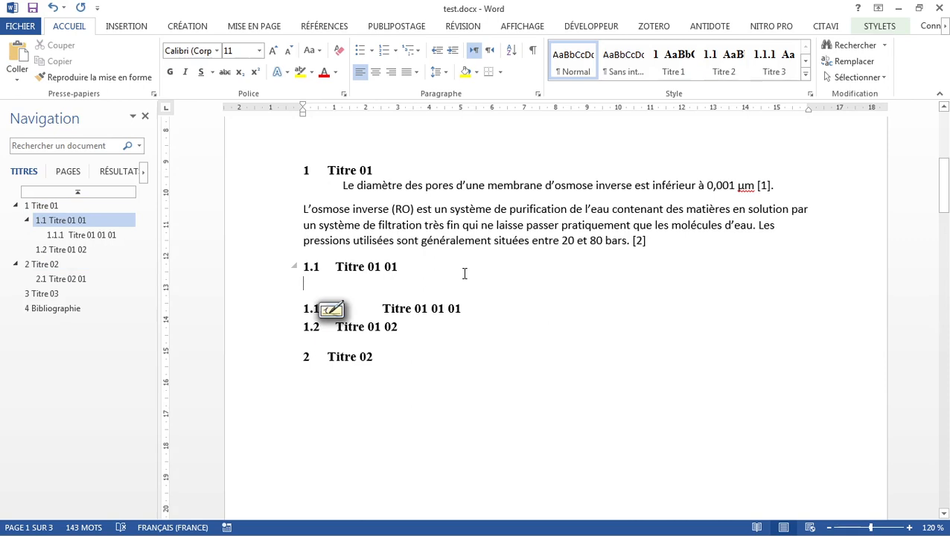
# - Insert a blank 4-column, 3-row table under heading 1.1 Titre 01 01 and select it
pyautogui.click(128, 28)
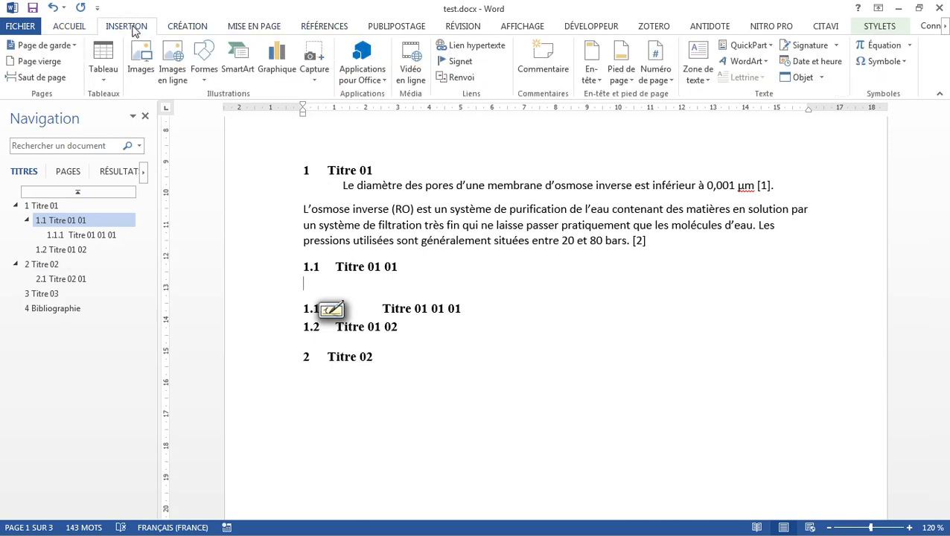
pyautogui.click(112, 81)
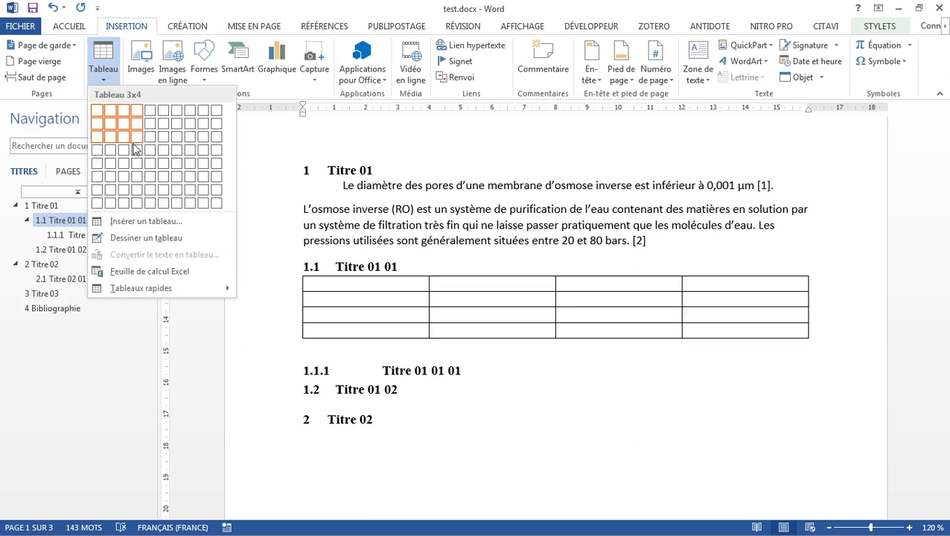
pyautogui.press('Escape')
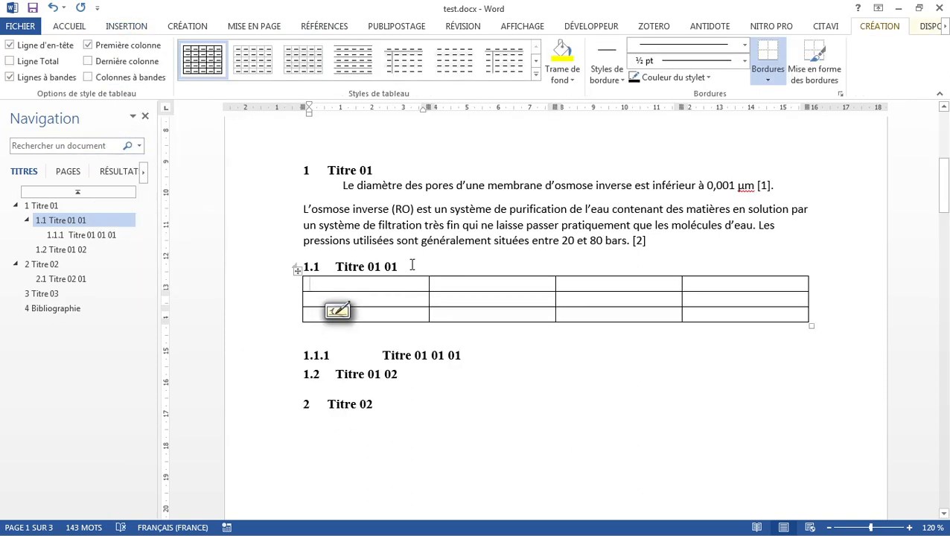
pyautogui.click(409, 267)
pyautogui.press('Return')
pyautogui.press('Return')
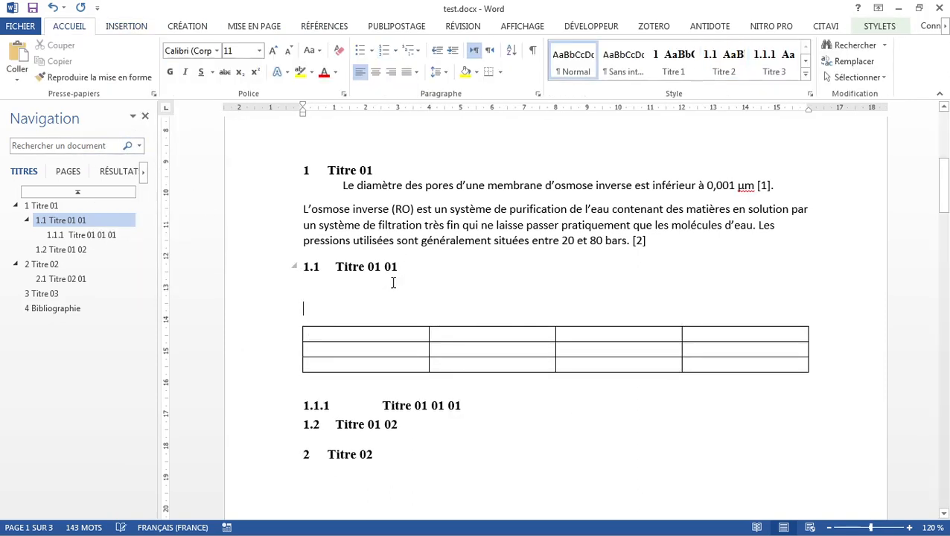
pyautogui.click(298, 322)
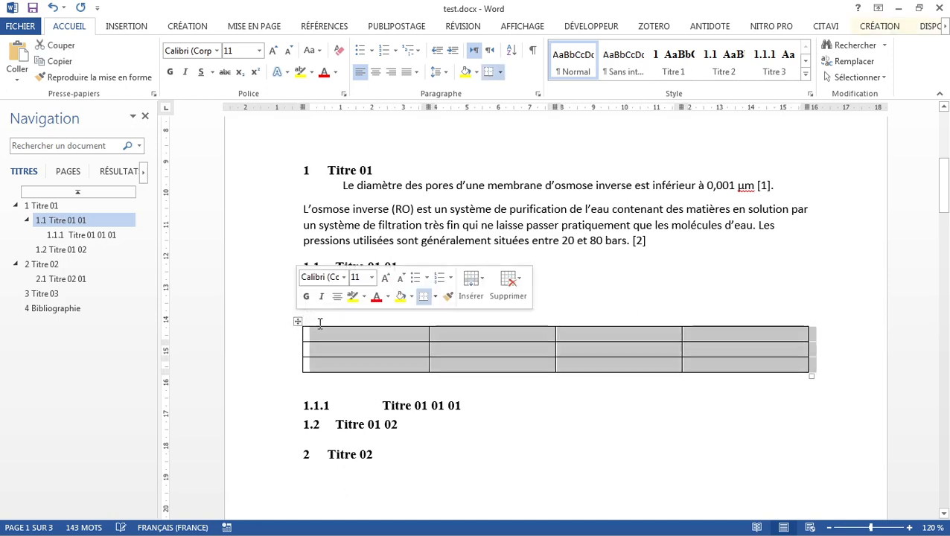
pyautogui.click(325, 27)
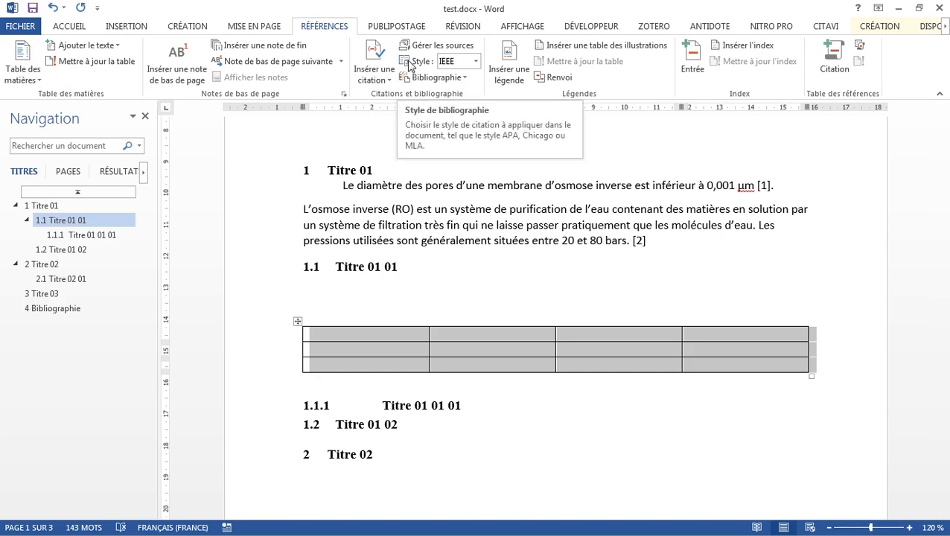
# - Add the caption 'Tableau 1-1 : tab 1' above the table, labelled Tableau
pyautogui.click(511, 77)
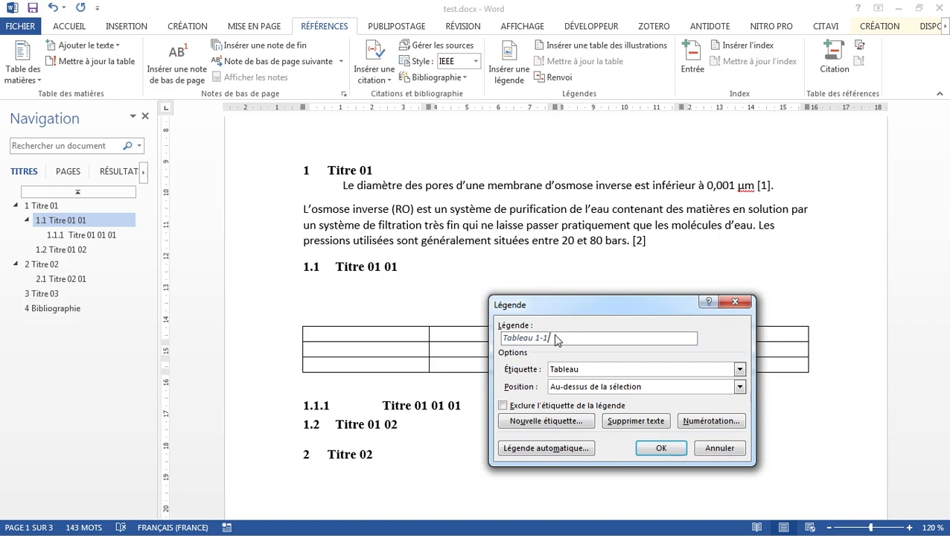
pyautogui.click(659, 448)
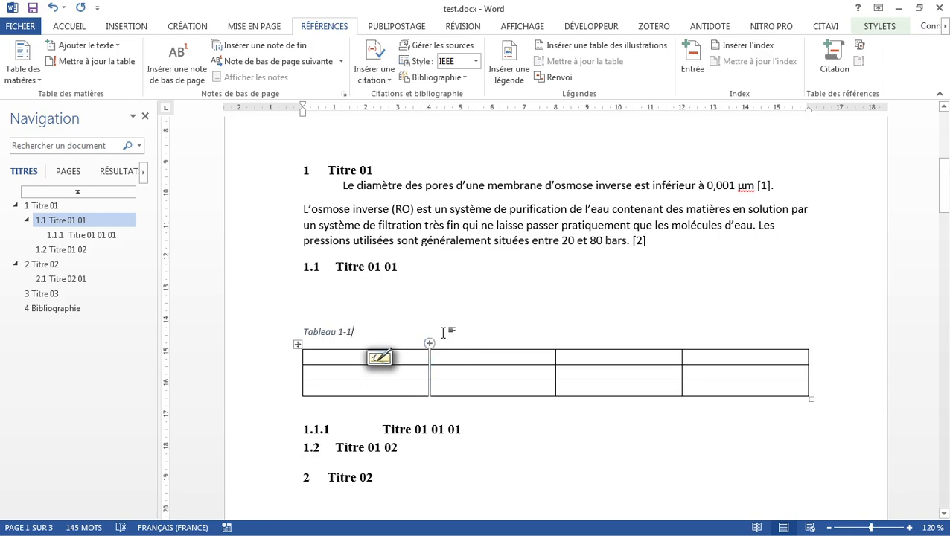
pyautogui.write(';')
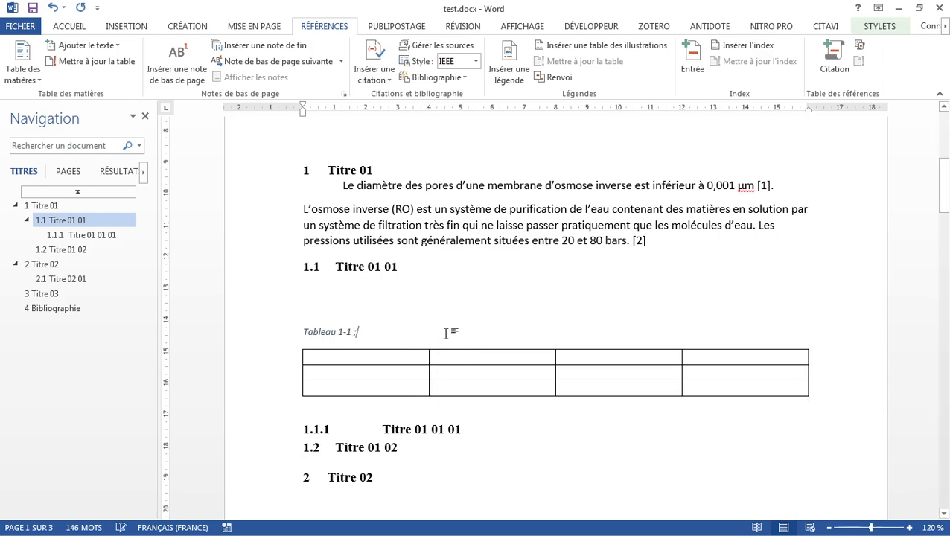
pyautogui.press('BackSpace')
pyautogui.write(': tab 1')
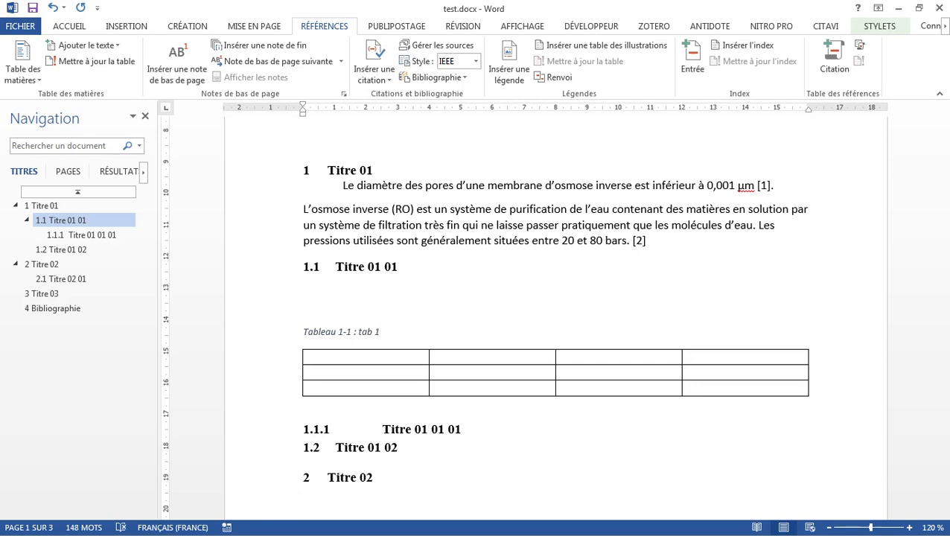
# - Select the whole Tableau 1-1 caption and set its font colour to Automatic
pyautogui.click(304, 335)
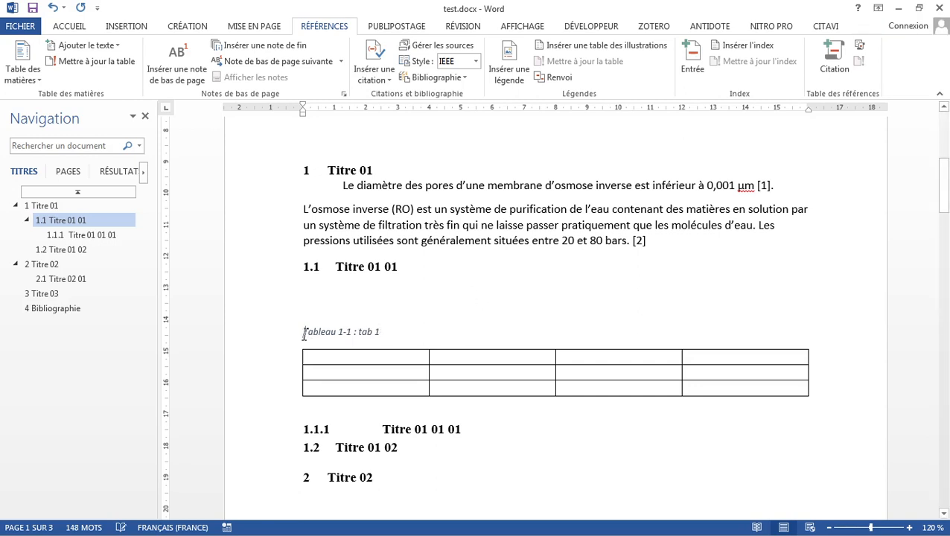
pyautogui.click(396, 240)
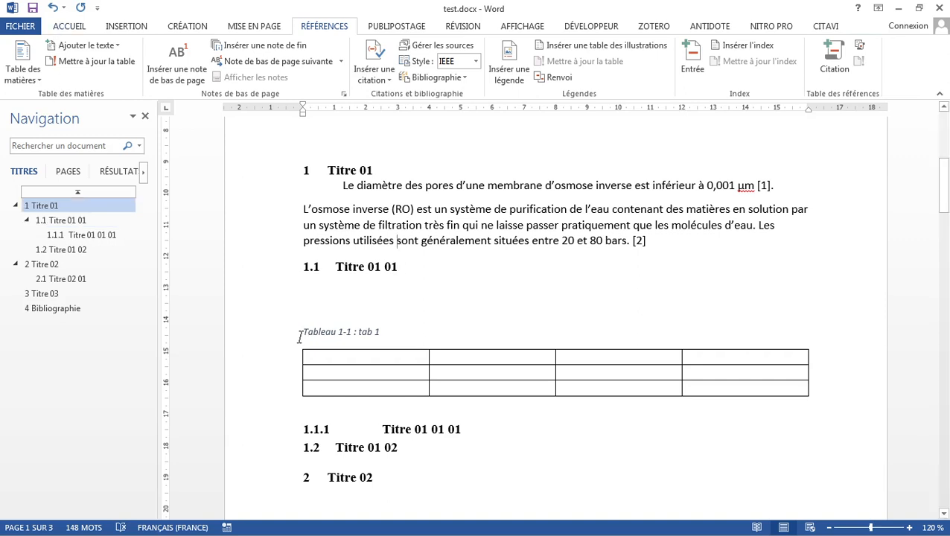
pyautogui.moveTo(302, 334); pyautogui.dragTo(416, 334)
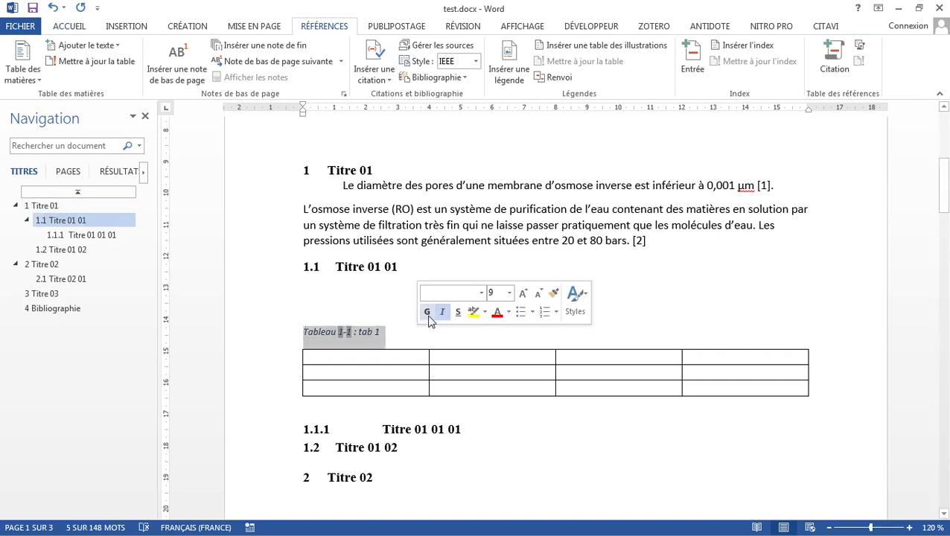
pyautogui.click(429, 316)
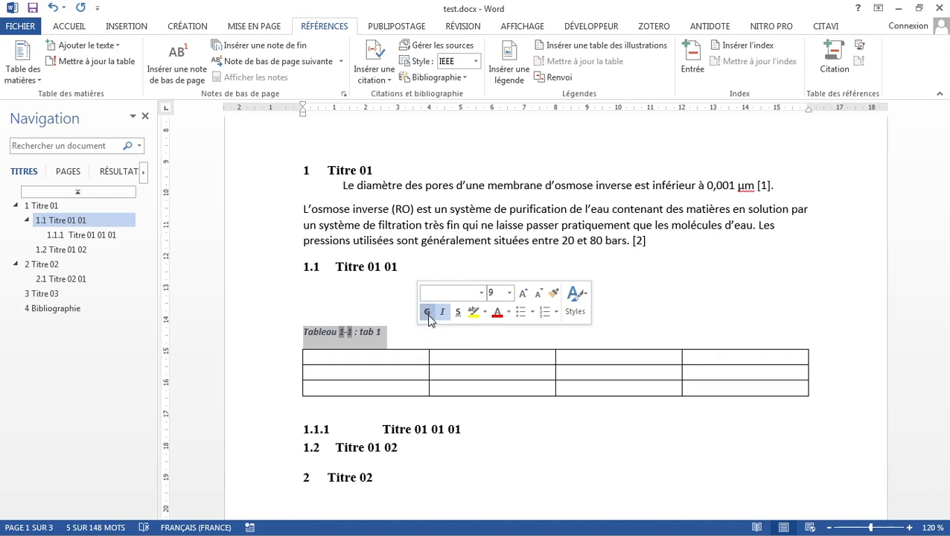
pyautogui.click(429, 316)
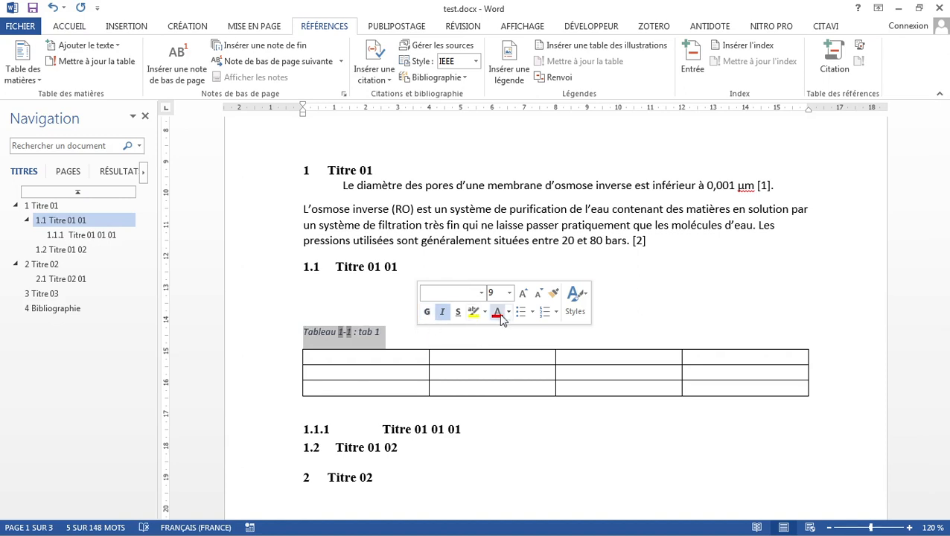
pyautogui.click(509, 312)
pyautogui.click(511, 330)
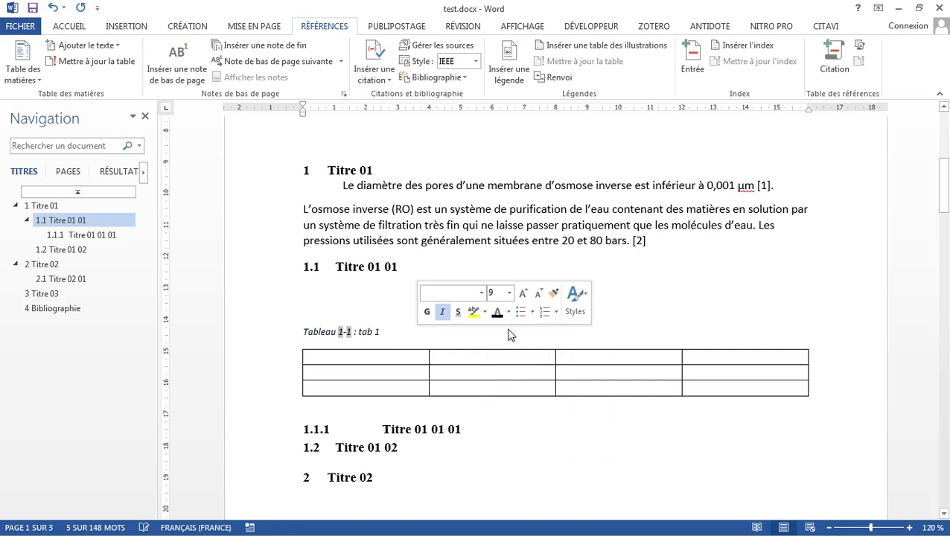
# - Make 'Tableau 1-1 :' bold and remove italic from both the label and 'tab 1'
pyautogui.click(301, 333)
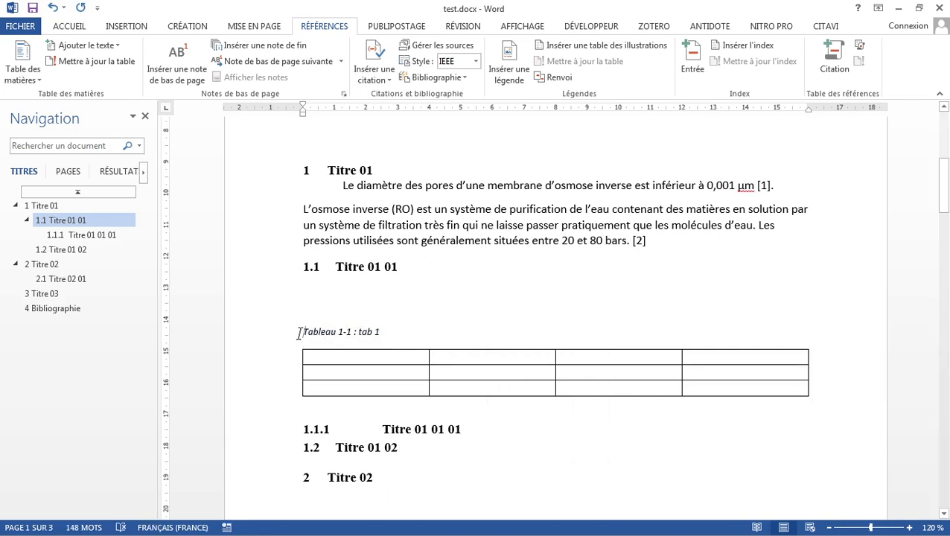
pyautogui.moveTo(300, 336); pyautogui.dragTo(361, 335)
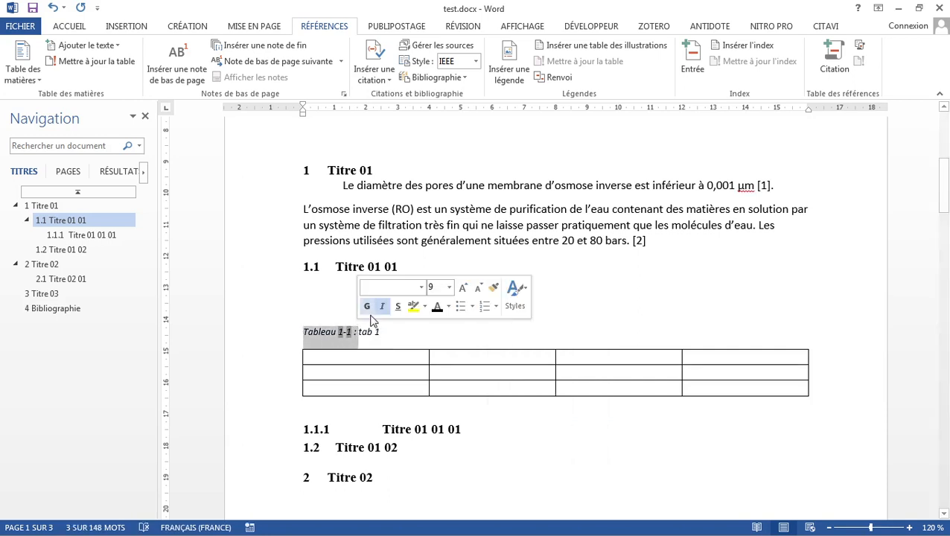
pyautogui.click(367, 306)
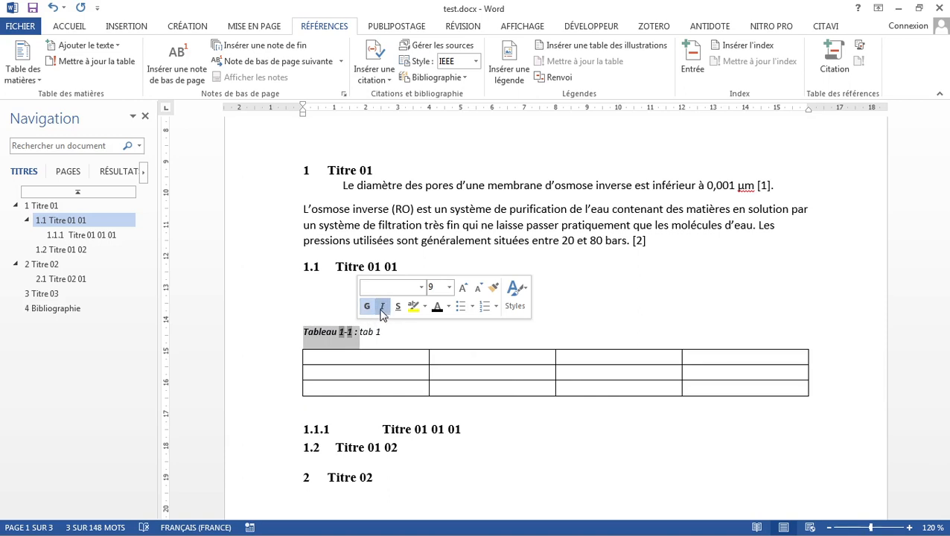
pyautogui.click(382, 308)
pyautogui.moveTo(382, 333); pyautogui.dragTo(365, 335)
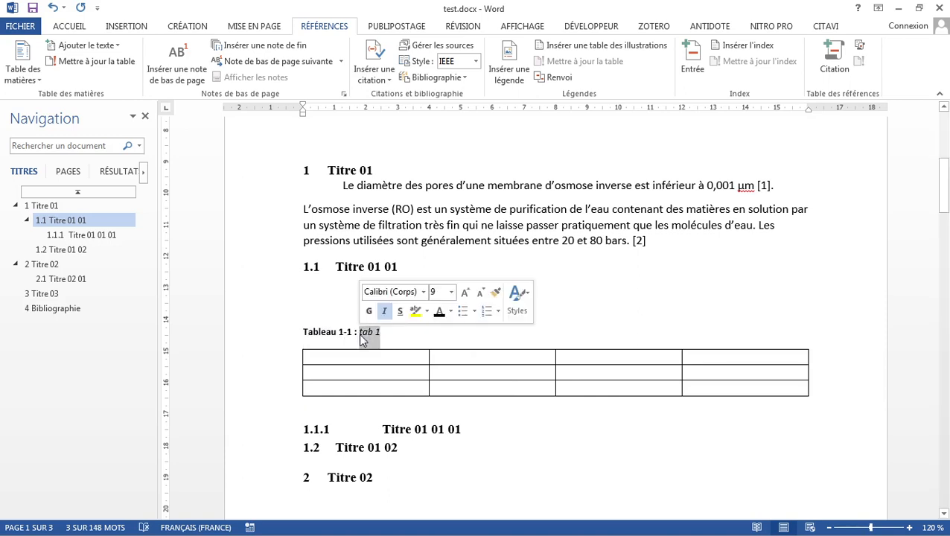
pyautogui.click(384, 311)
pyautogui.click(395, 337)
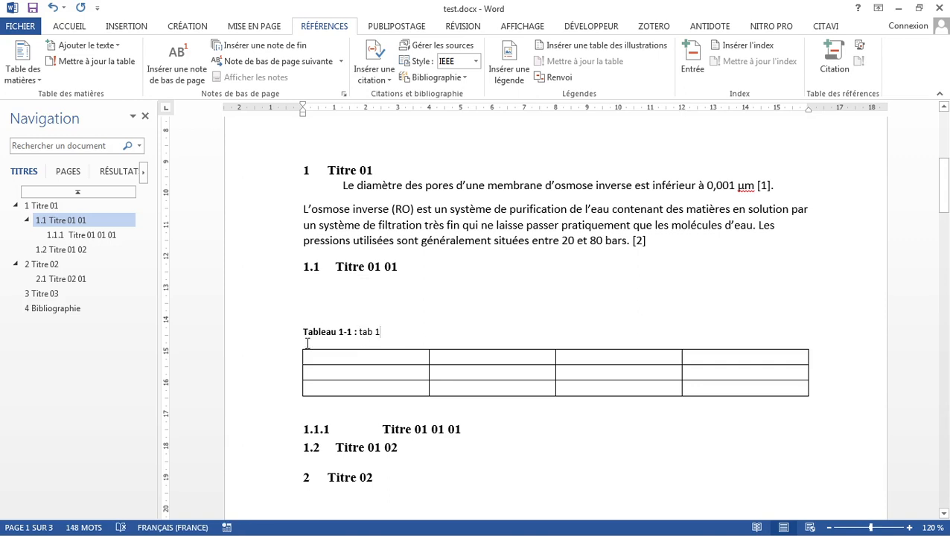
# - Insert an empty 5×5 table below the Titre 03 heading
pyautogui.click(365, 477)
pyautogui.scroll(-15, 422, 450)
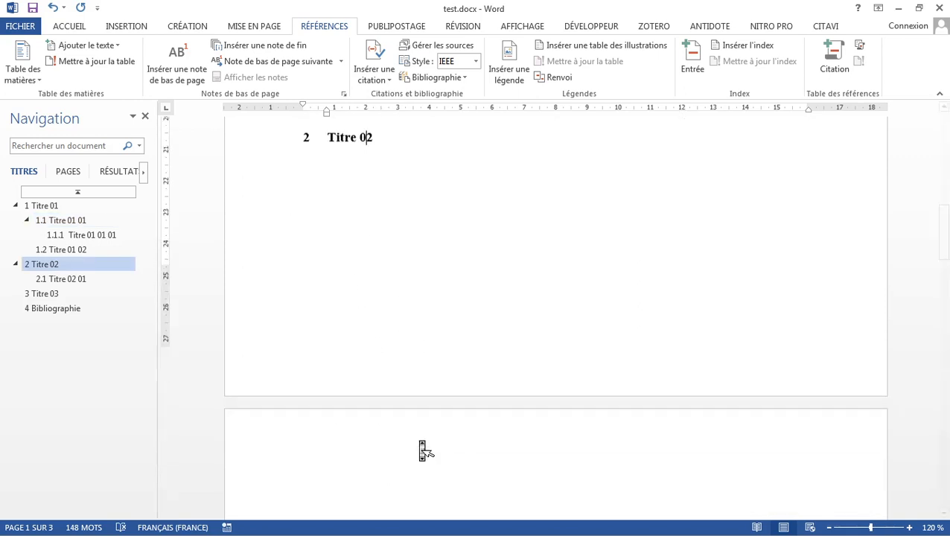
pyautogui.scroll(-4, 422, 450)
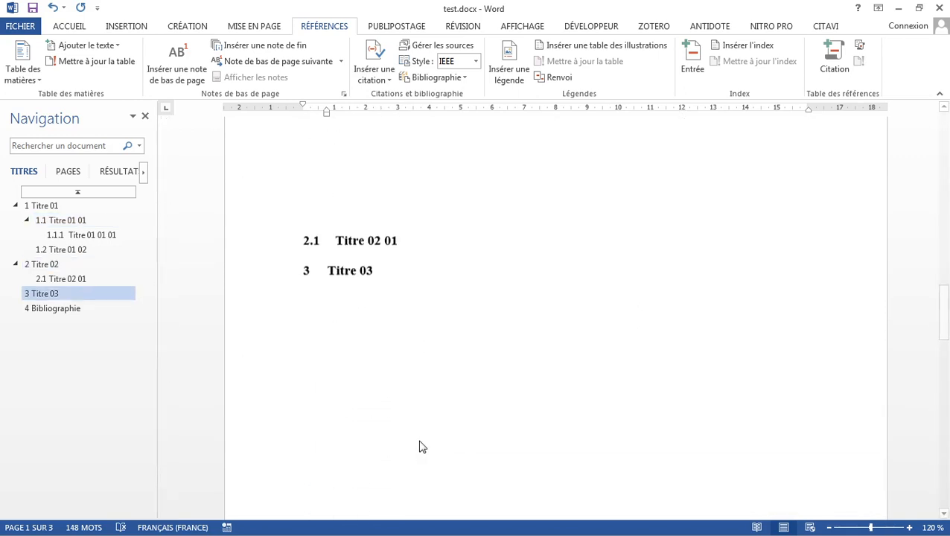
pyautogui.click(346, 336)
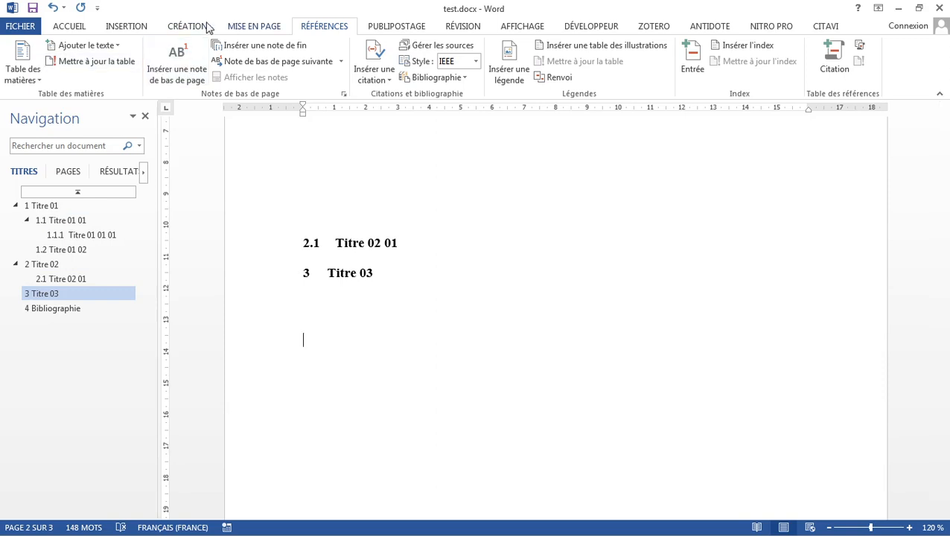
pyautogui.click(118, 32)
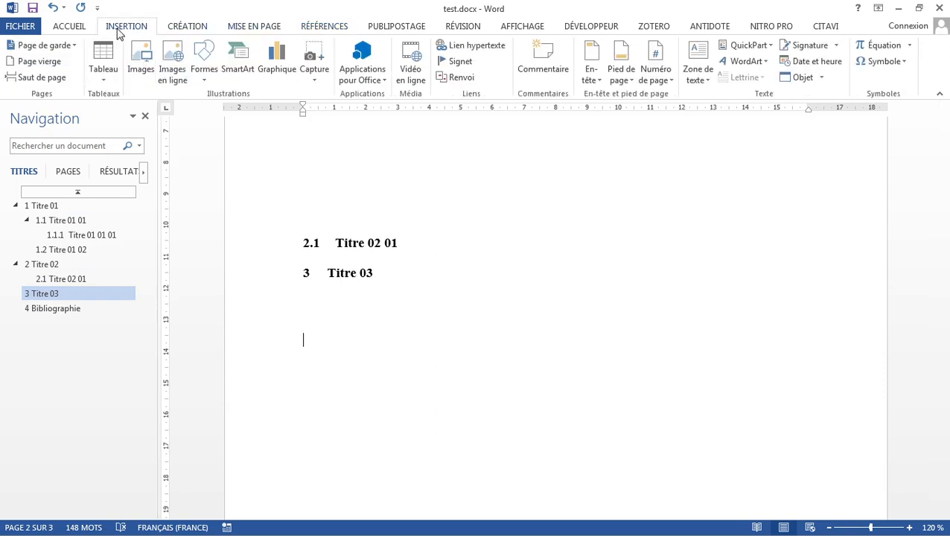
pyautogui.click(104, 71)
pyautogui.click(157, 169)
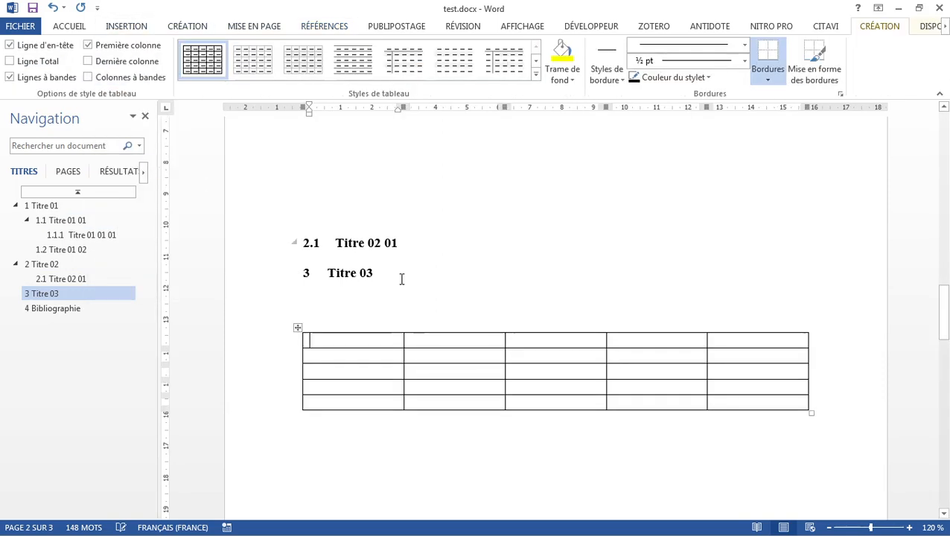
# - Select the 'Tableau 1-1 : tab 1' caption line
pyautogui.scroll(10, 400, 278)
pyautogui.scroll(3, 401, 279)
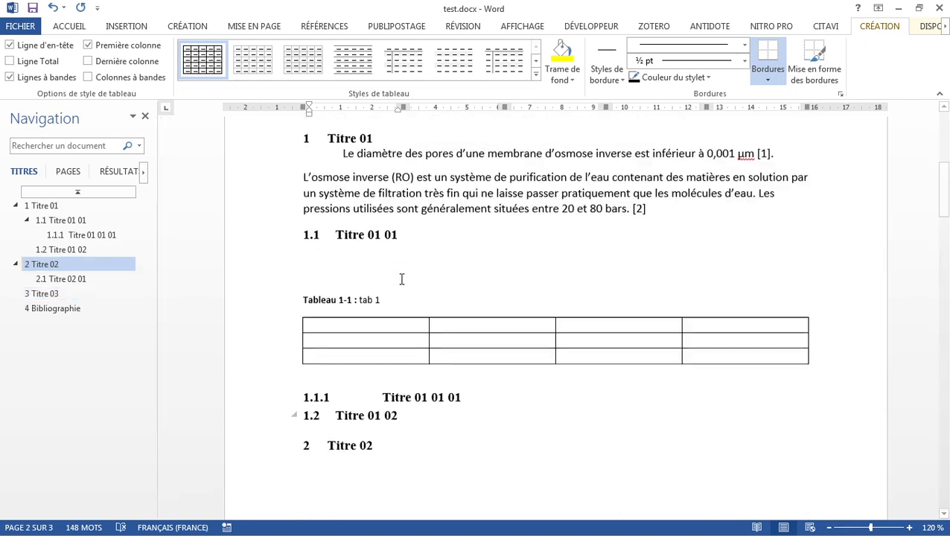
pyautogui.moveTo(389, 315); pyautogui.dragTo(314, 315)
pyautogui.hotkey('ctrl', 'c')
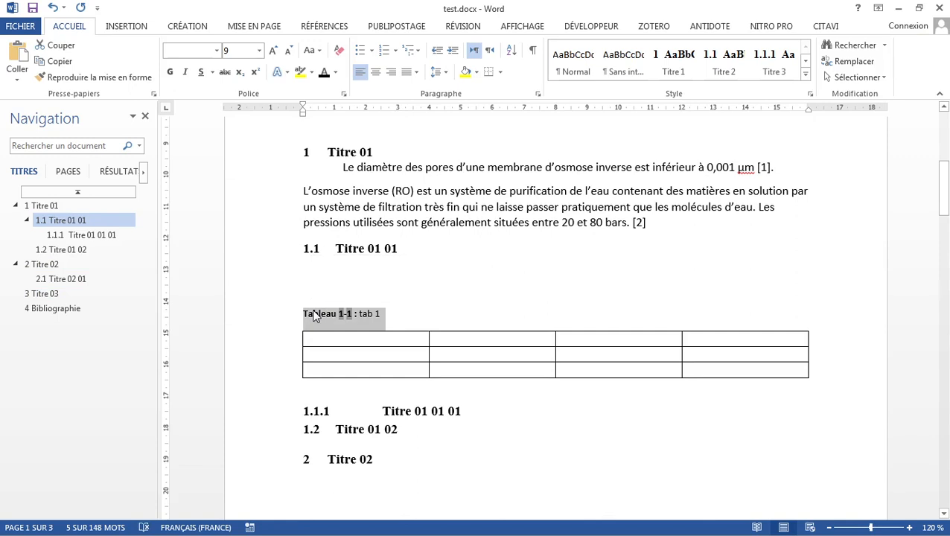
# - Paste the caption above the Titre 03 table, change it to 'tab 2', and update it to Tableau 3-1
pyautogui.middleClick(314, 315)
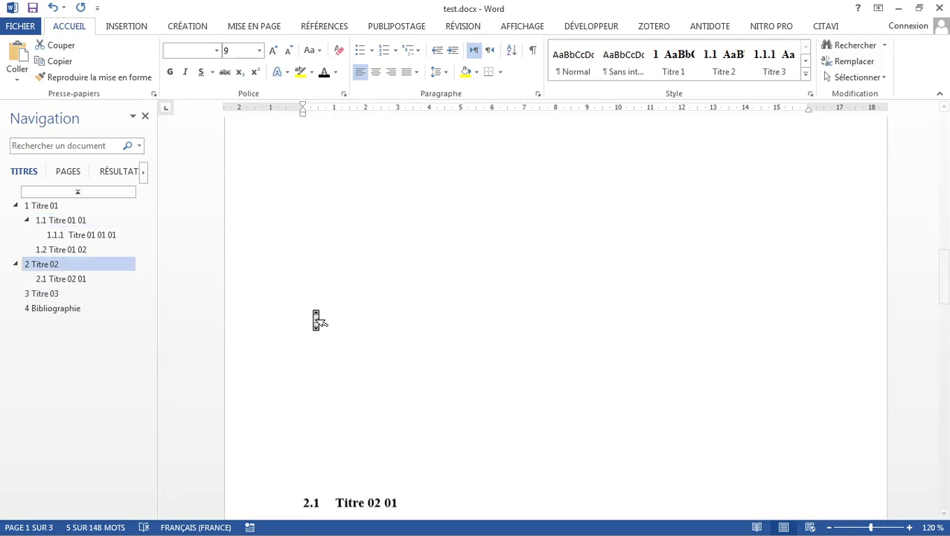
pyautogui.click(327, 206)
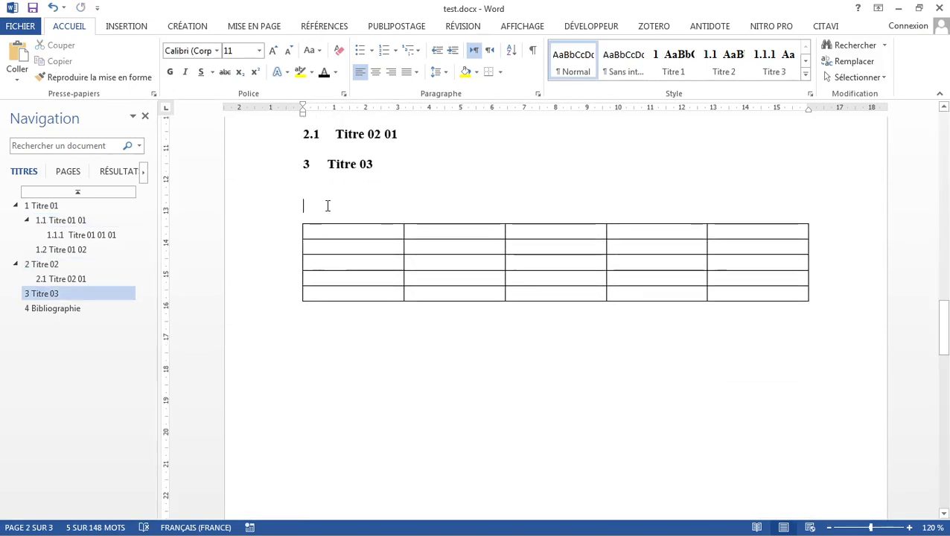
pyautogui.hotkey('ctrl', 'v')
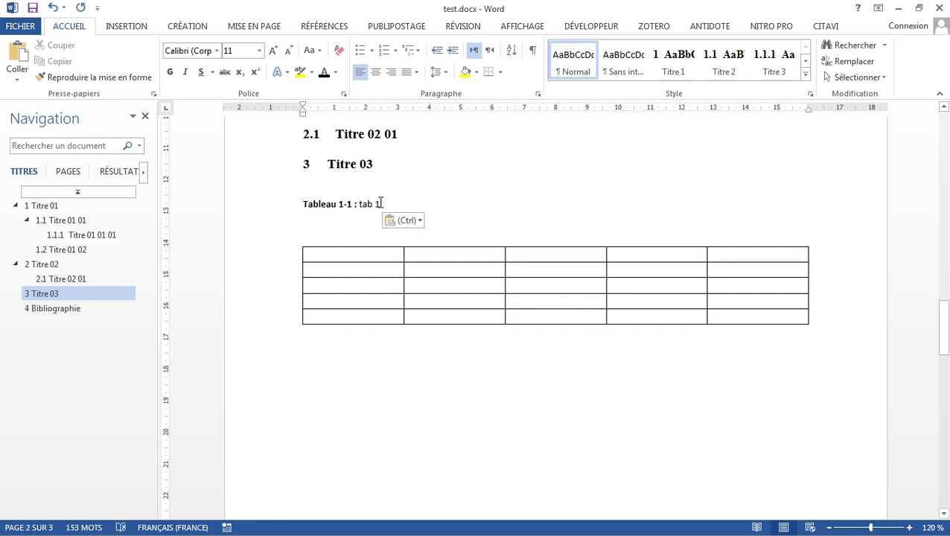
pyautogui.press('BackSpace')
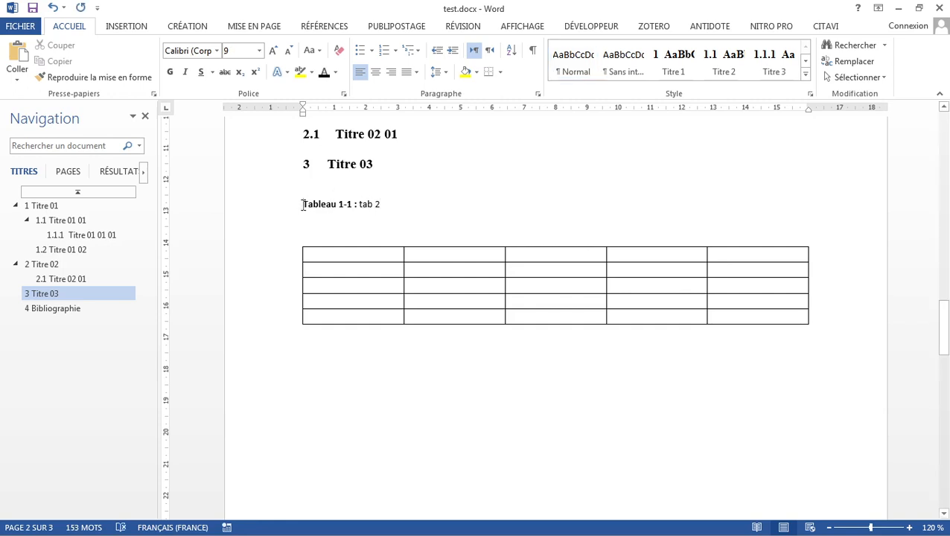
pyautogui.moveTo(303, 205); pyautogui.dragTo(388, 210)
pyautogui.rightClick(355, 214)
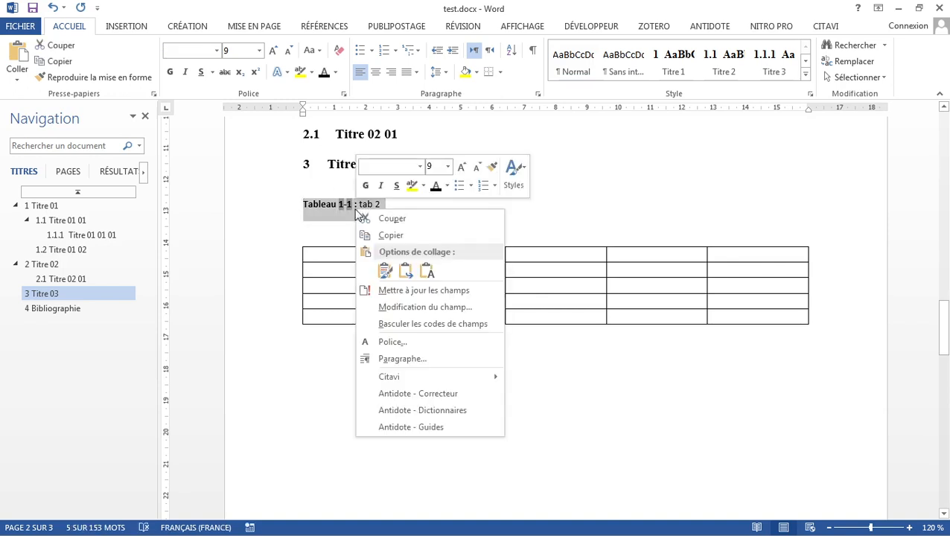
pyautogui.click(417, 291)
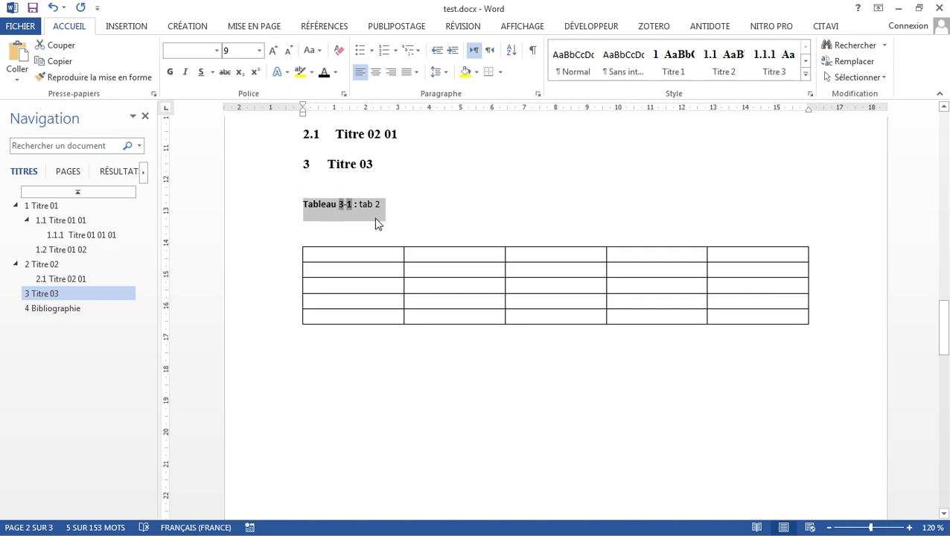
# - Copy the captioned 5×5 table and paste a duplicate below it under Titre 03
pyautogui.click(298, 204)
pyautogui.click(291, 208)
pyautogui.moveTo(386, 339); pyautogui.dragTo(295, 185)
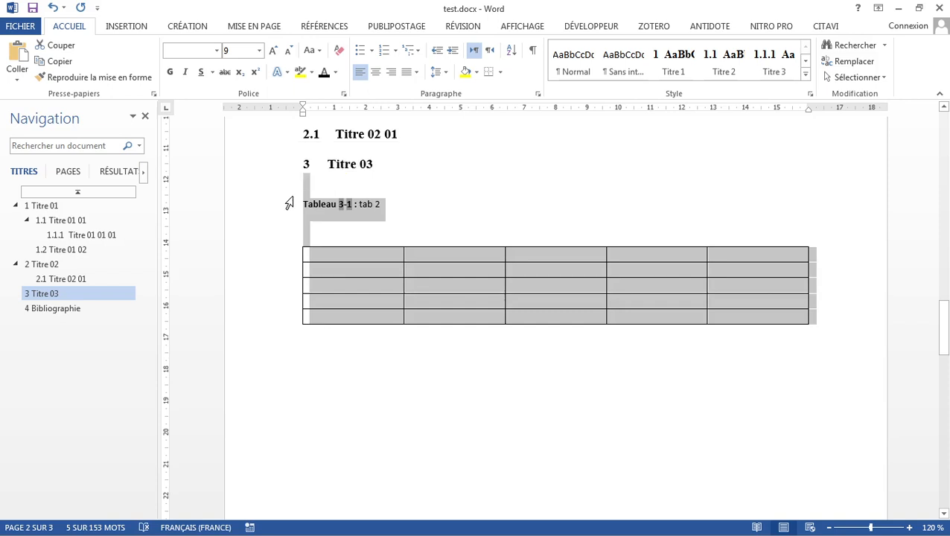
pyautogui.click(332, 349)
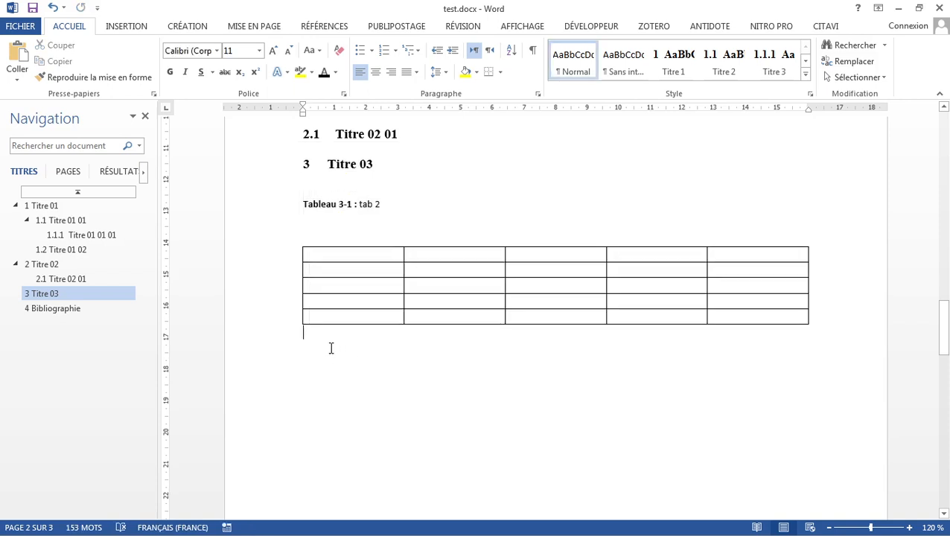
pyautogui.hotkey('ctrl', 'v')
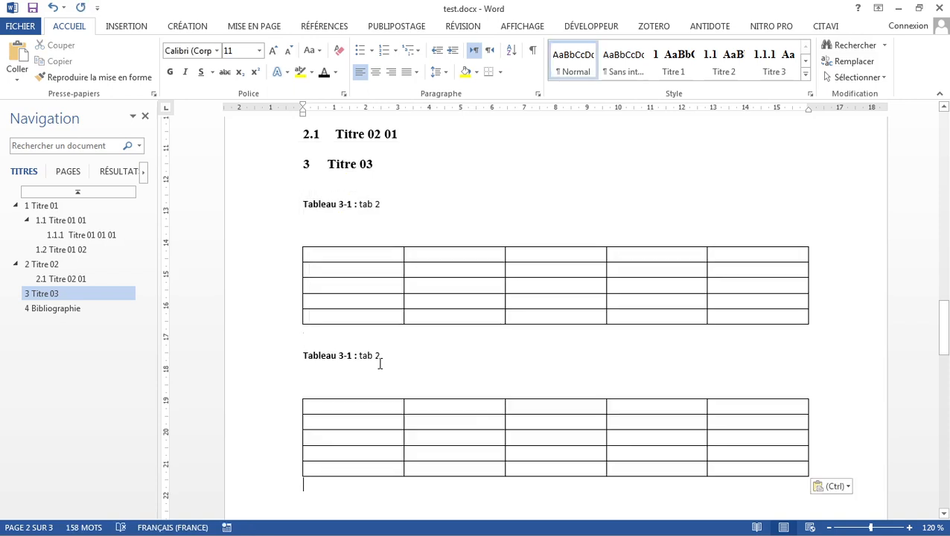
# - Update the copied caption's field so it reads Tableau 3-2 : tab 2
pyautogui.moveTo(387, 356); pyautogui.dragTo(321, 358)
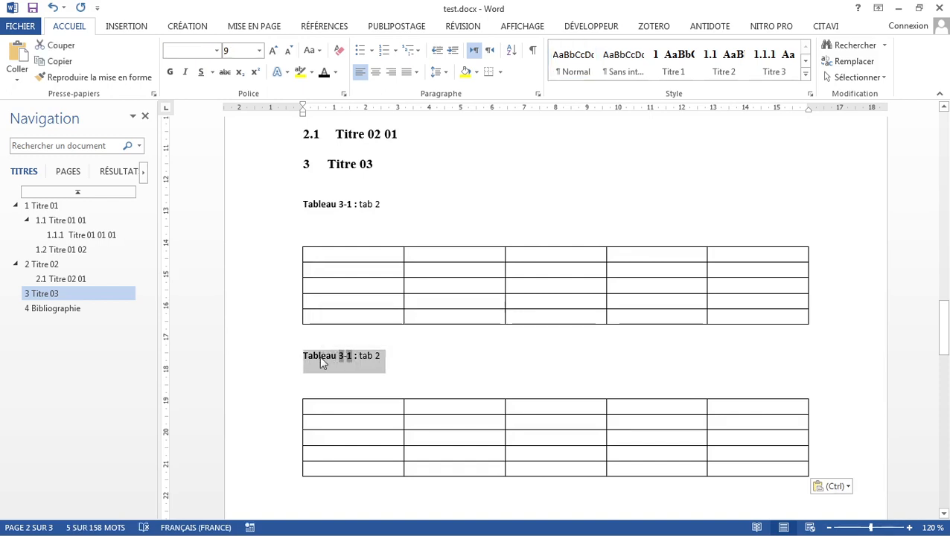
pyautogui.rightClick(322, 359)
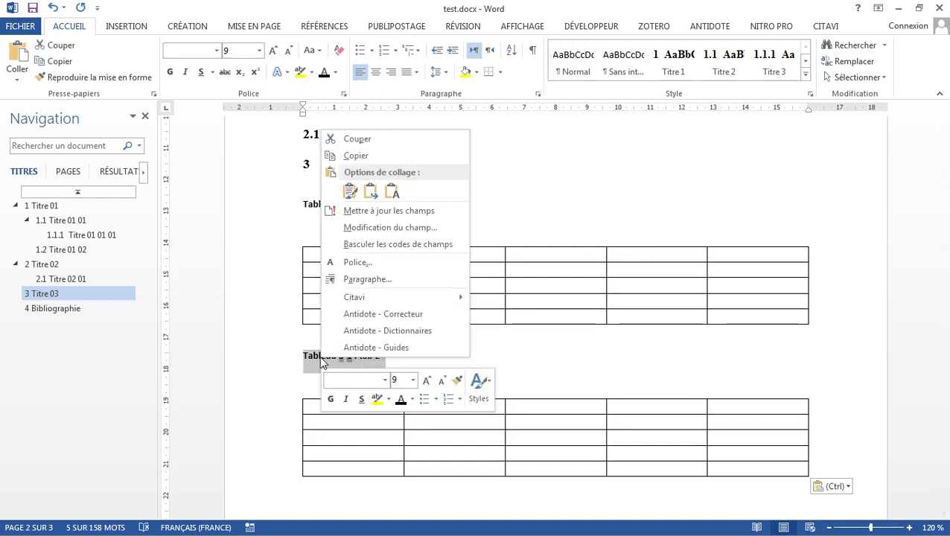
pyautogui.click(371, 211)
pyautogui.click(414, 377)
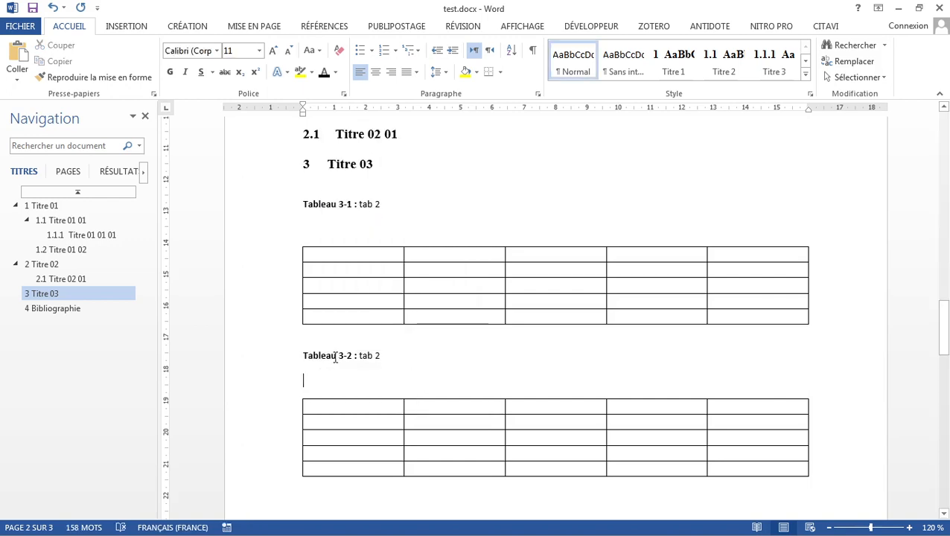
pyautogui.middleClick(375, 362)
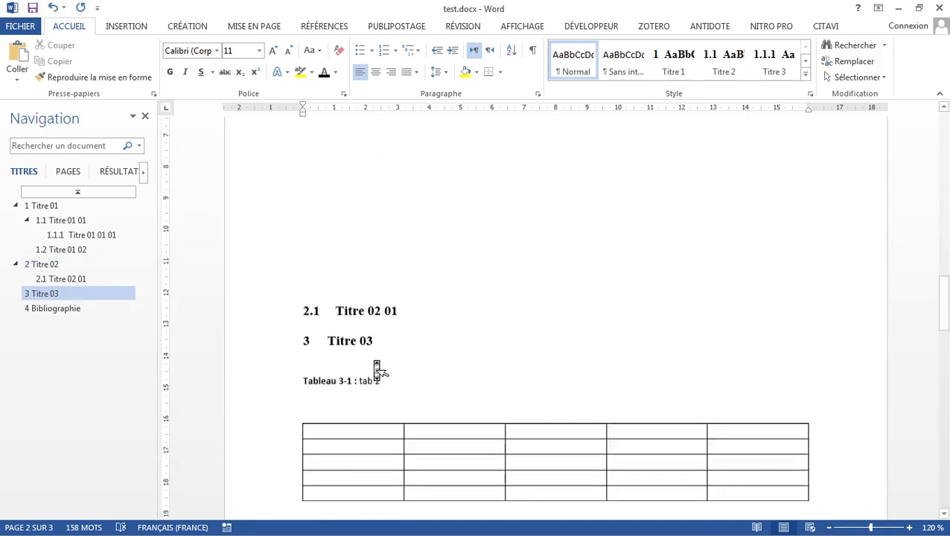
# - Paste the screenshot into a new paragraph under heading 2.1 Titre 02 01
pyautogui.middleClick(376, 292)
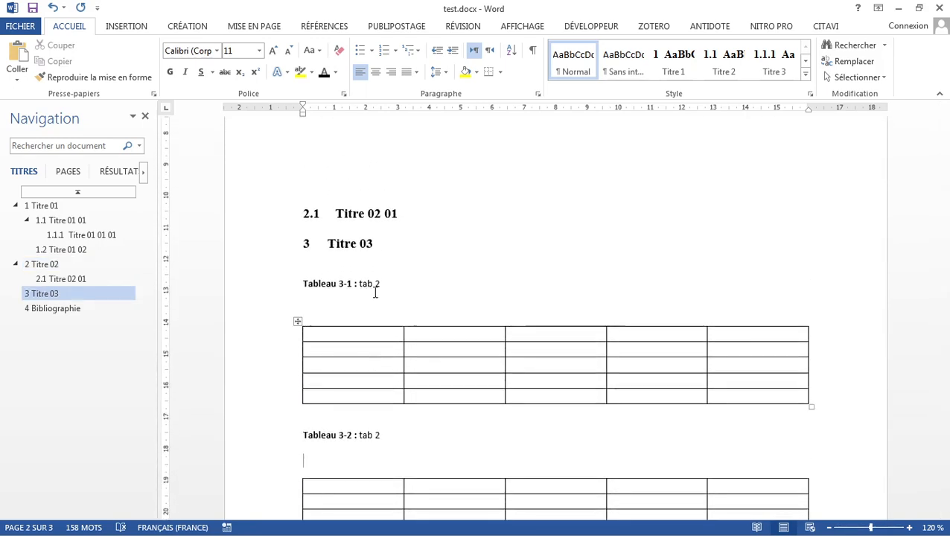
pyautogui.click(404, 214)
pyautogui.press('Return')
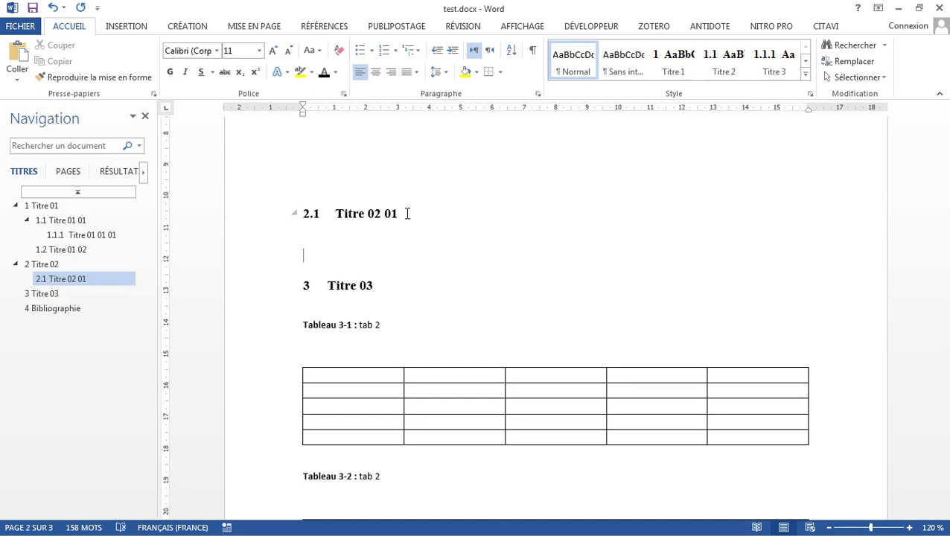
pyautogui.hotkey('ctrl', 'v')
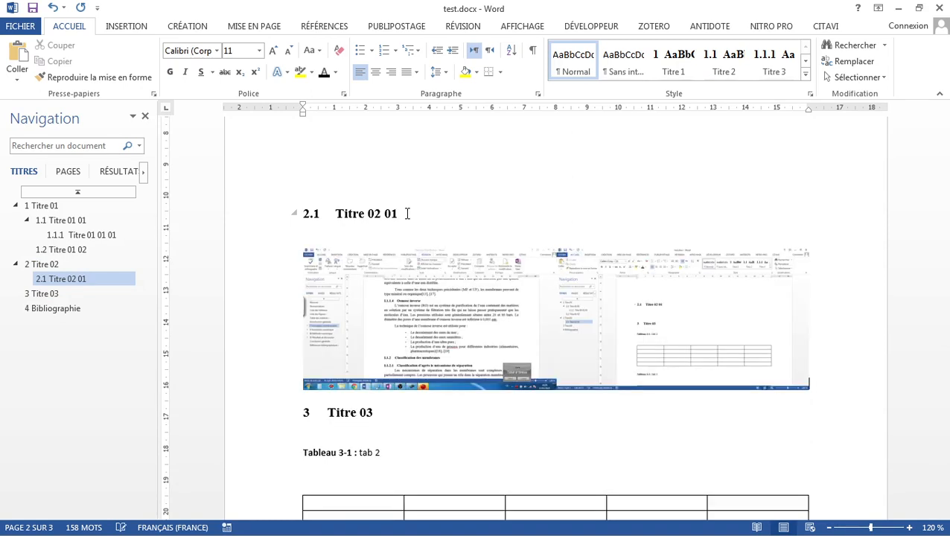
# - Crop the left part off the screenshot, keeping the Word page with the table
pyautogui.click(433, 311)
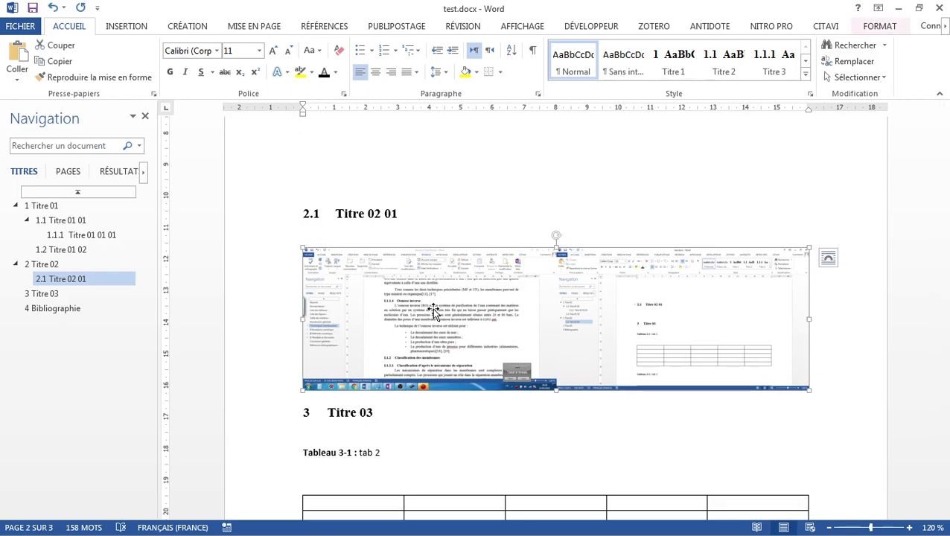
pyautogui.click(877, 27)
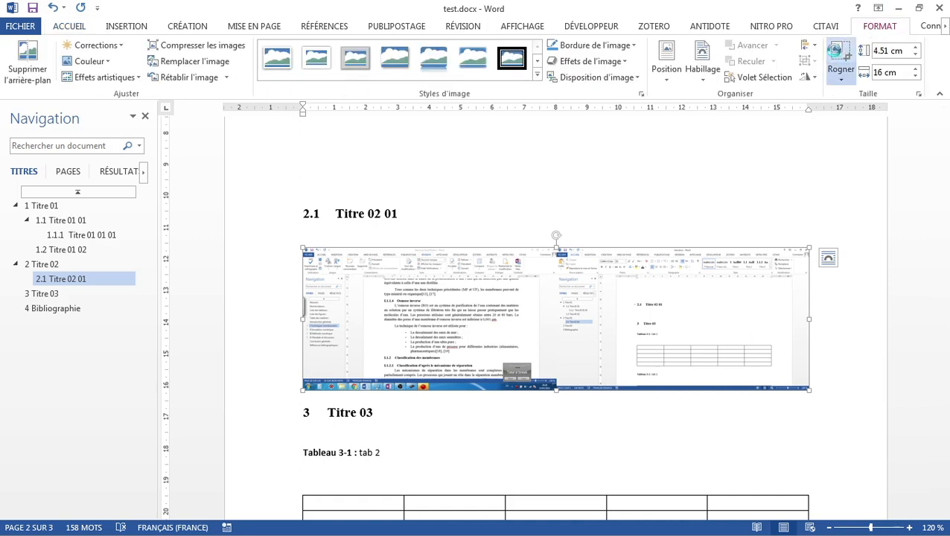
pyautogui.click(835, 51)
pyautogui.moveTo(305, 319); pyautogui.dragTo(551, 307)
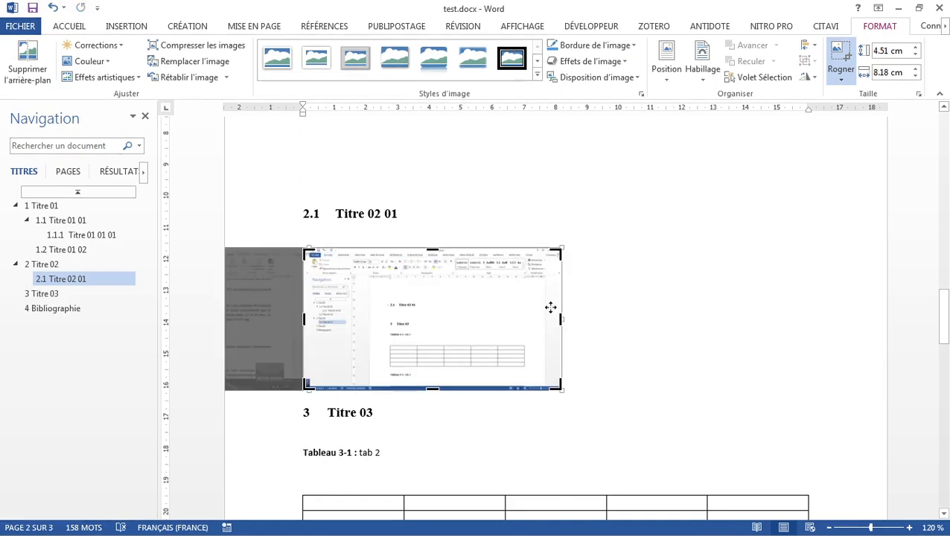
pyautogui.click(615, 309)
pyautogui.click(433, 331)
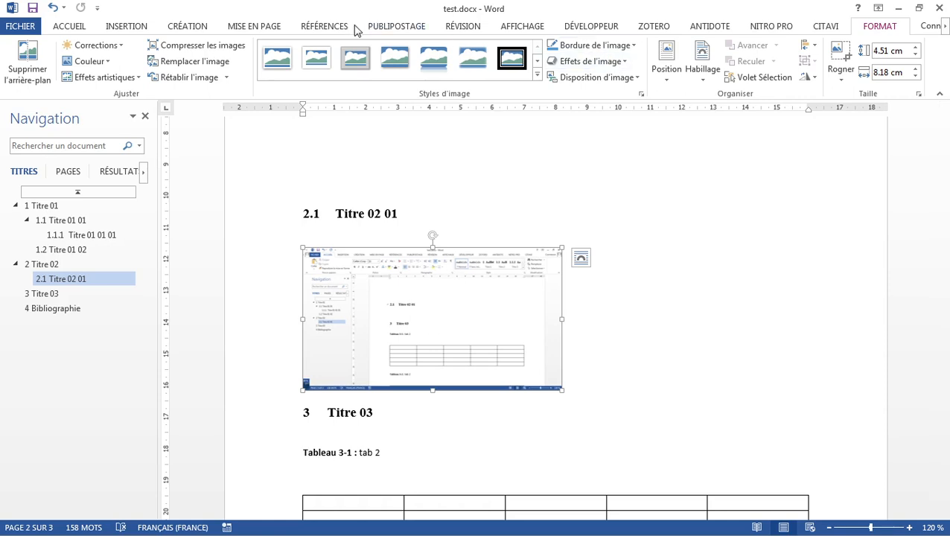
# - Insert a caption with the Figure label under the cropped screenshot, producing 'Figure 2-1'
pyautogui.click(332, 29)
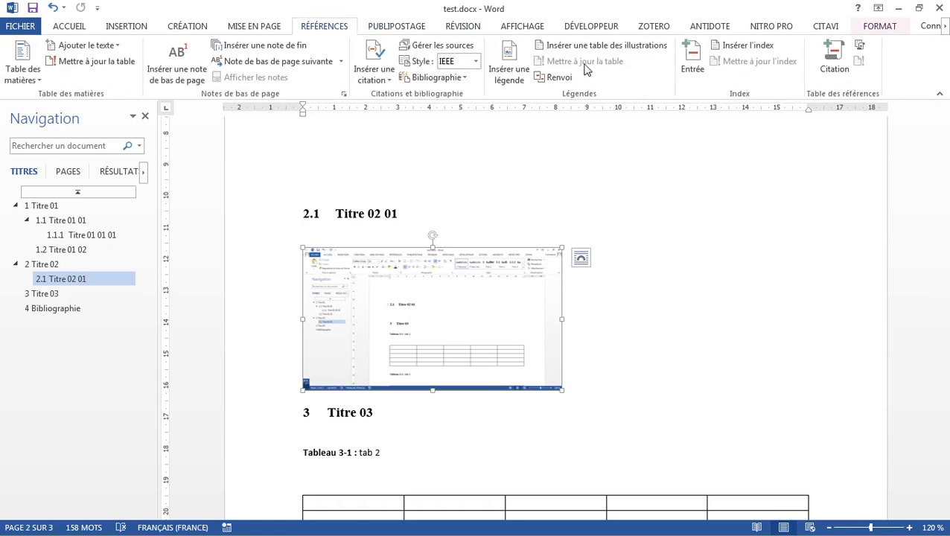
pyautogui.click(515, 77)
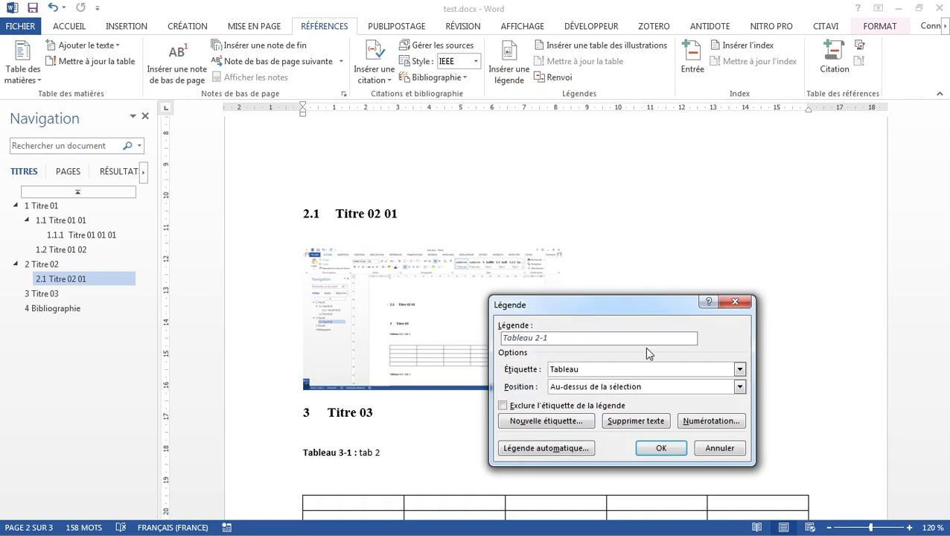
pyautogui.click(740, 371)
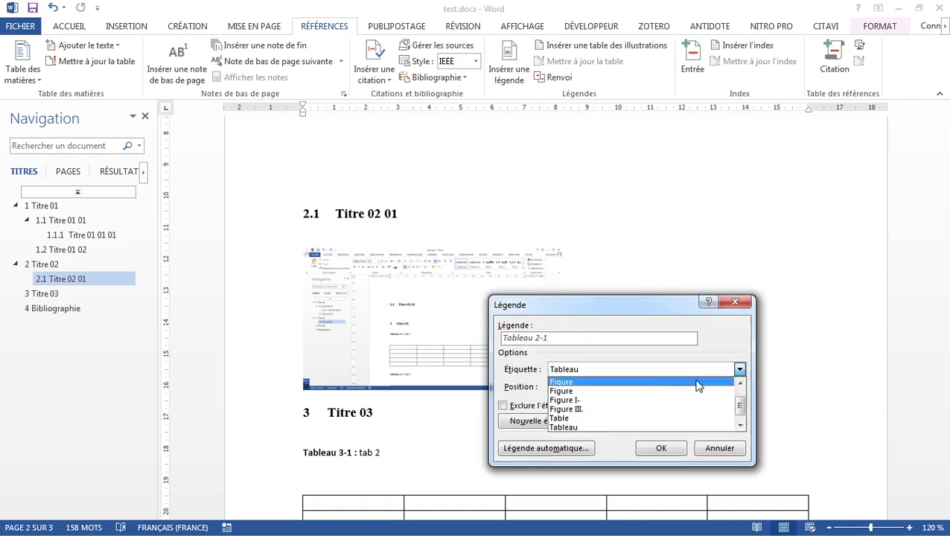
pyautogui.click(645, 388)
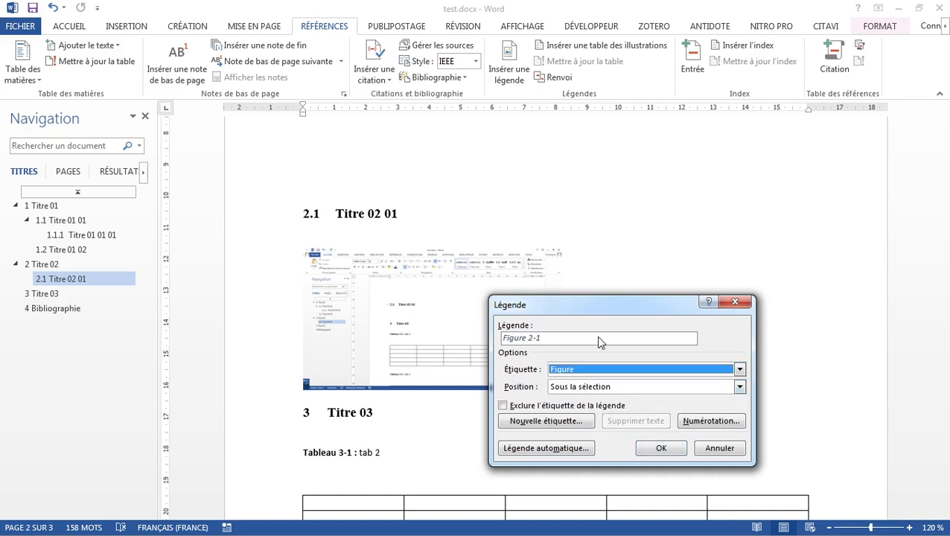
pyautogui.click(658, 450)
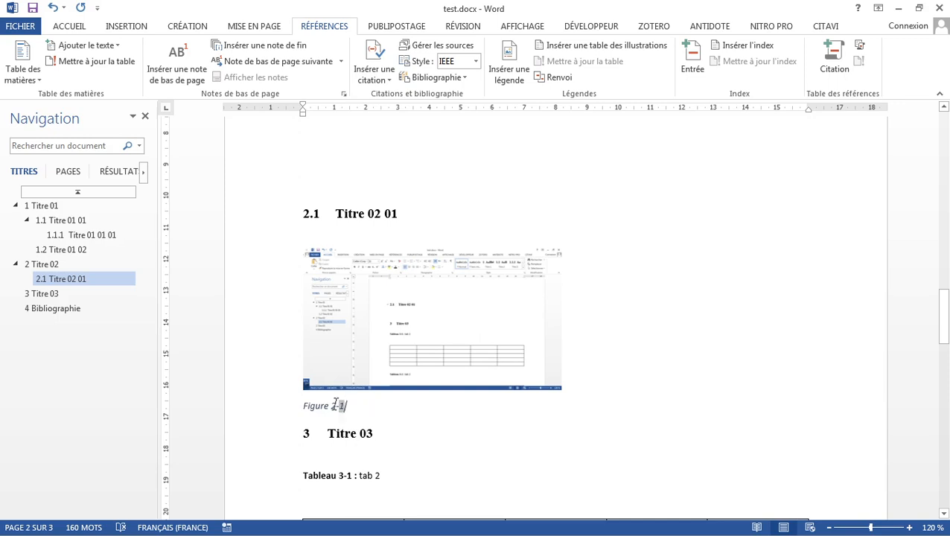
# - Make the Figure 2-1 caption bold, non-italic Times New Roman
pyautogui.moveTo(348, 404); pyautogui.dragTo(312, 405)
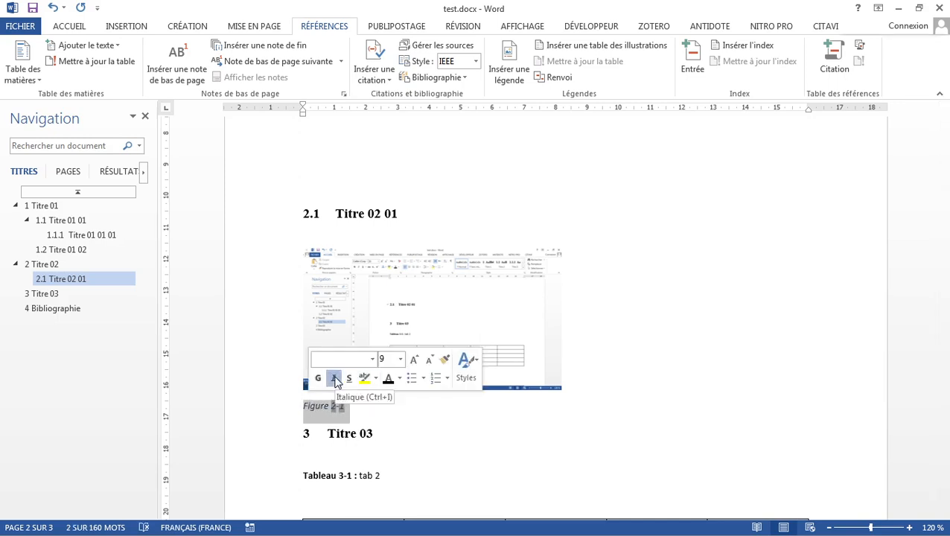
pyautogui.click(333, 378)
pyautogui.click(318, 379)
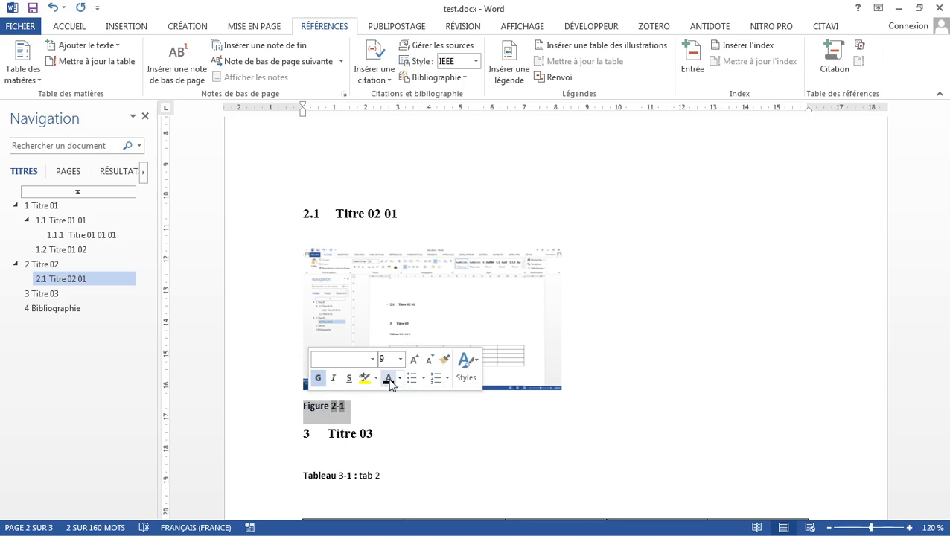
pyautogui.click(373, 360)
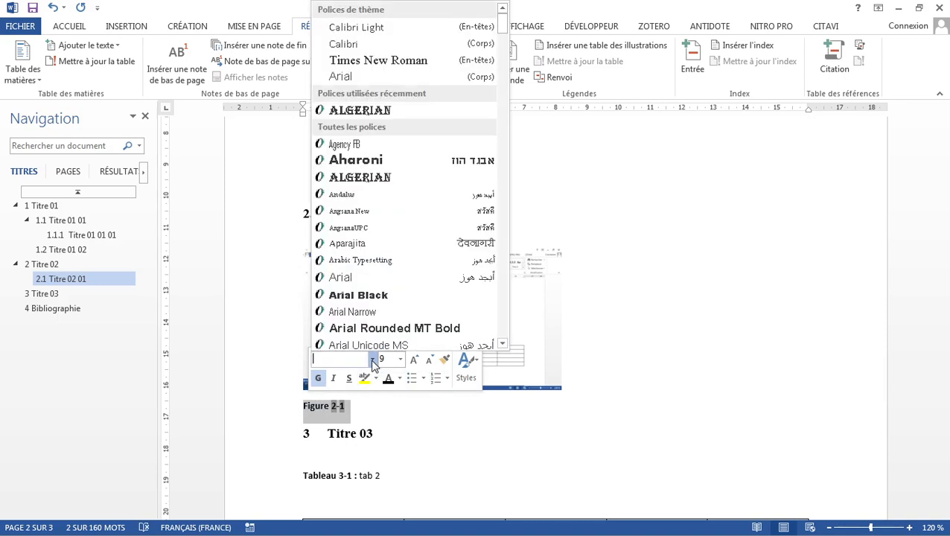
pyautogui.click(389, 61)
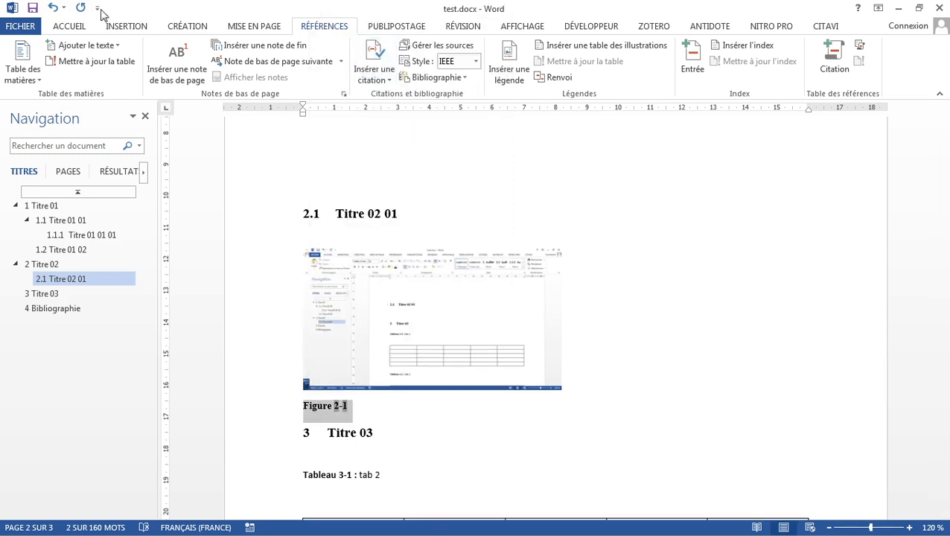
# - Enlarge the caption to 12 pt and append ': fig' to its end
pyautogui.click(70, 28)
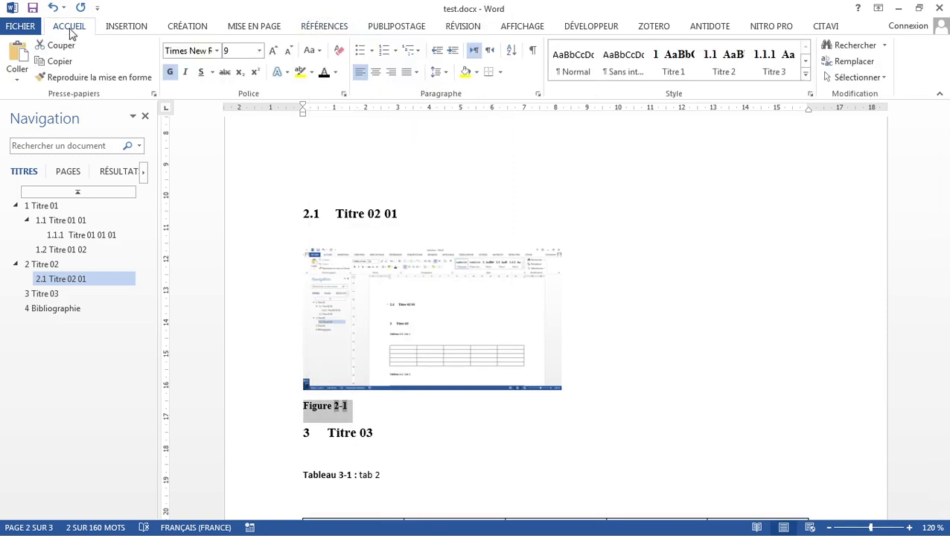
pyautogui.click(272, 51)
pyautogui.click(273, 50)
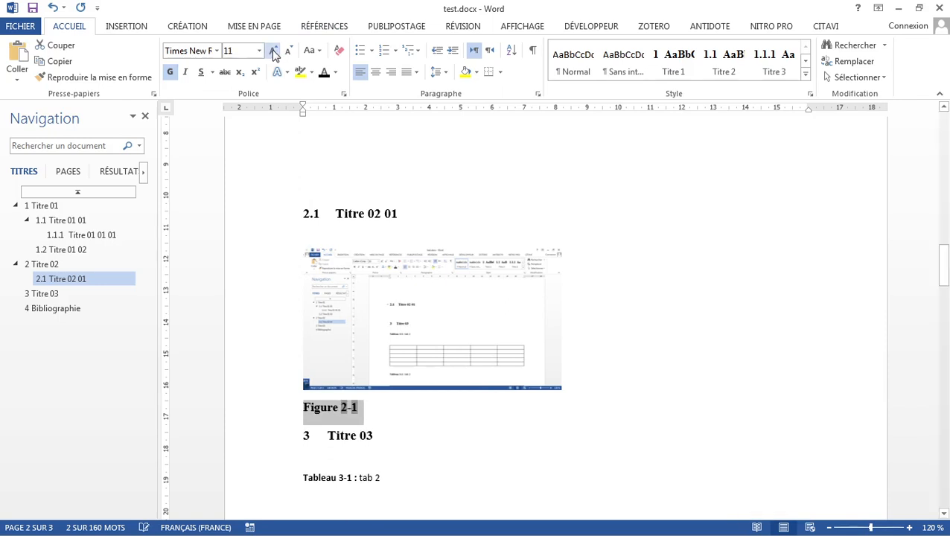
pyautogui.click(274, 51)
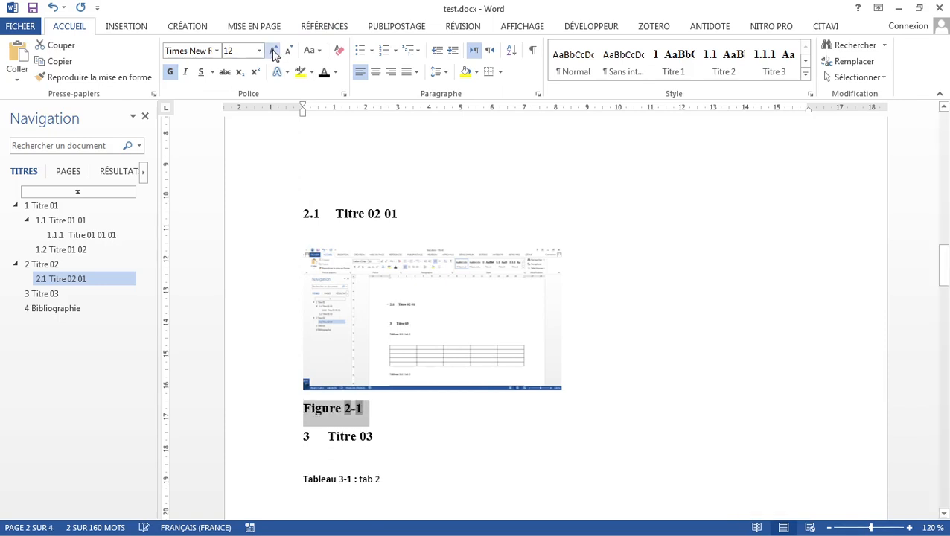
pyautogui.click(374, 408)
pyautogui.write(':')
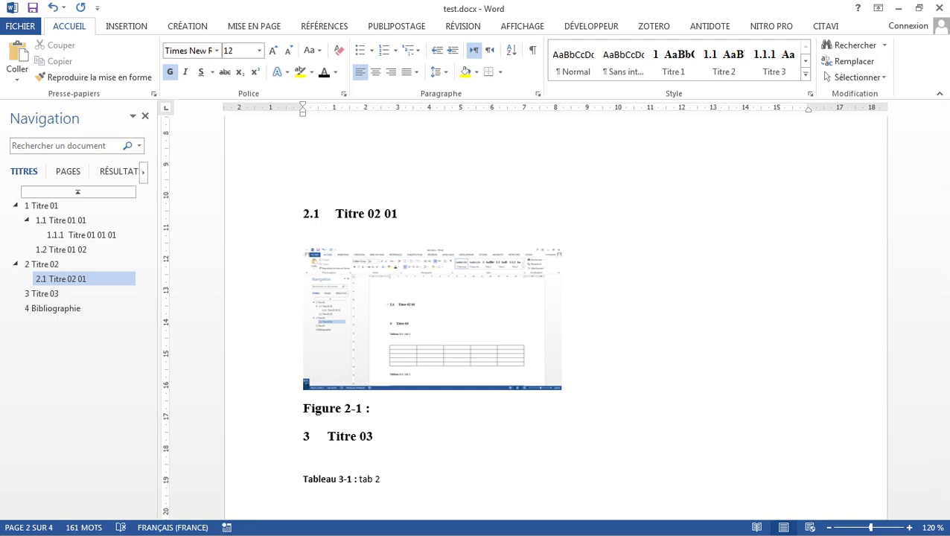
pyautogui.write(' fig 1')
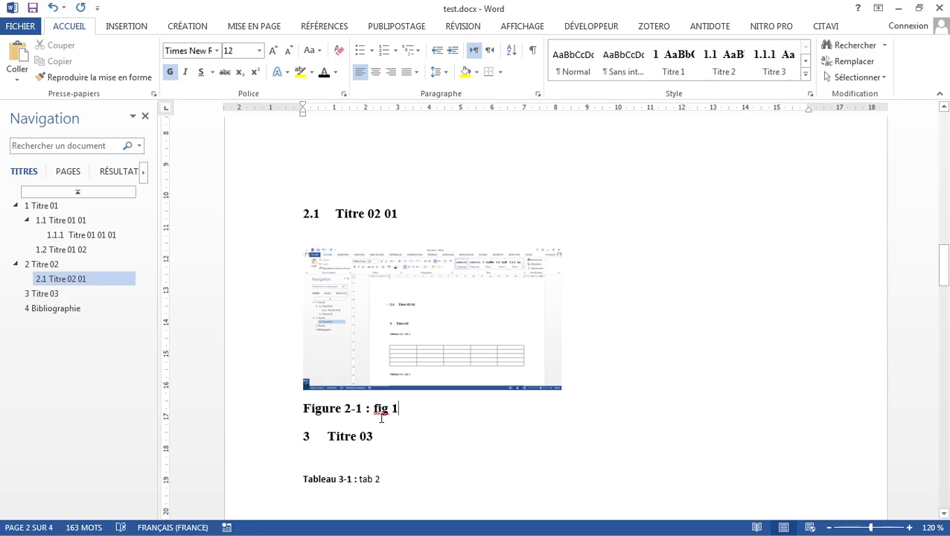
# - Set 'fig 1' in the caption to regular weight, then select the picture with its caption
pyautogui.moveTo(374, 409); pyautogui.dragTo(401, 410)
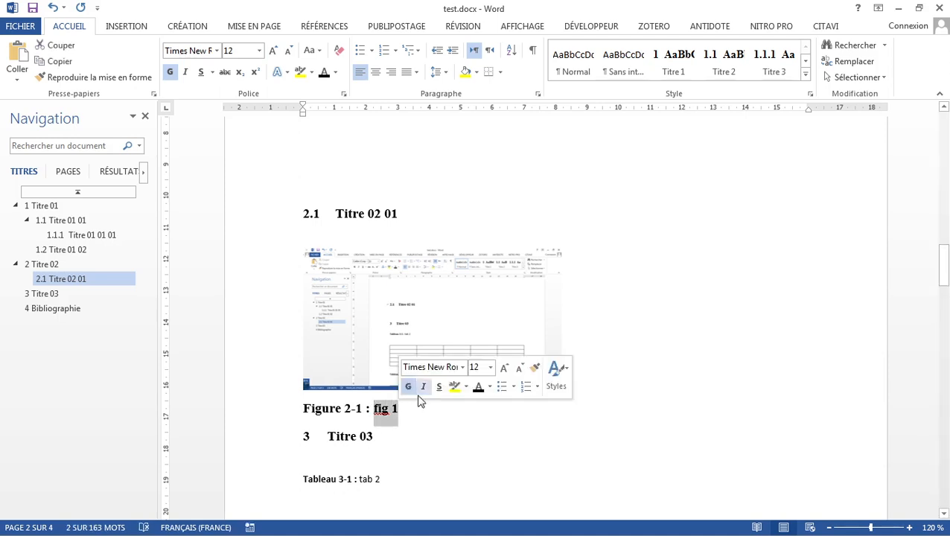
pyautogui.click(408, 386)
pyautogui.click(424, 429)
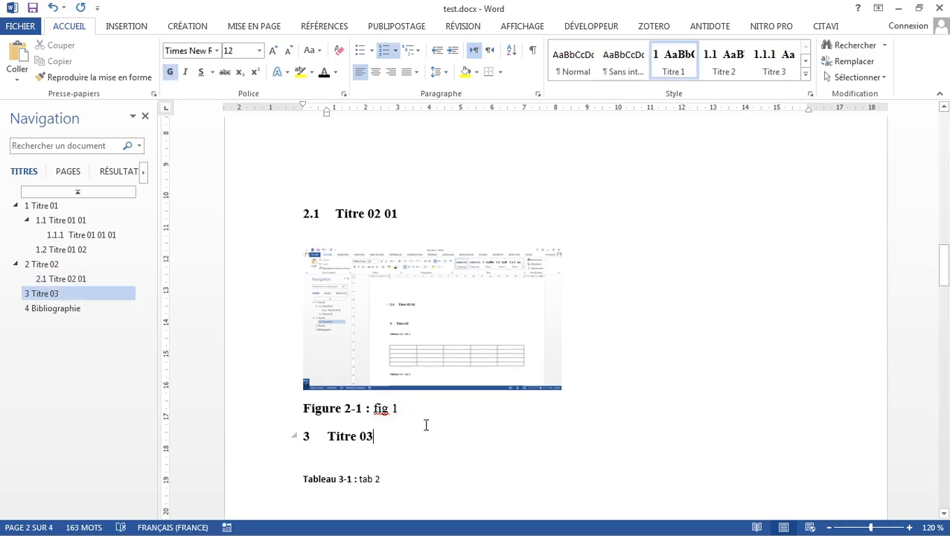
pyautogui.moveTo(289, 252); pyautogui.dragTo(414, 416)
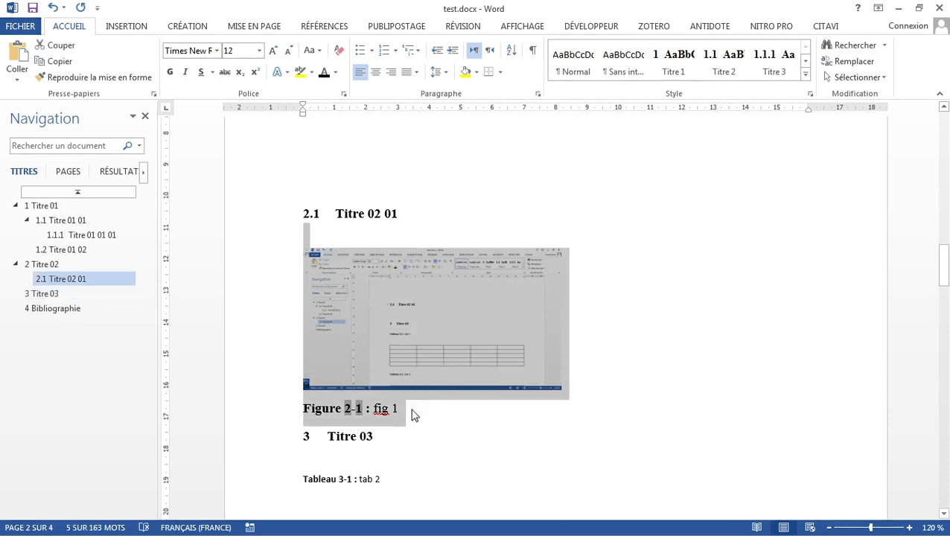
pyautogui.click(413, 409)
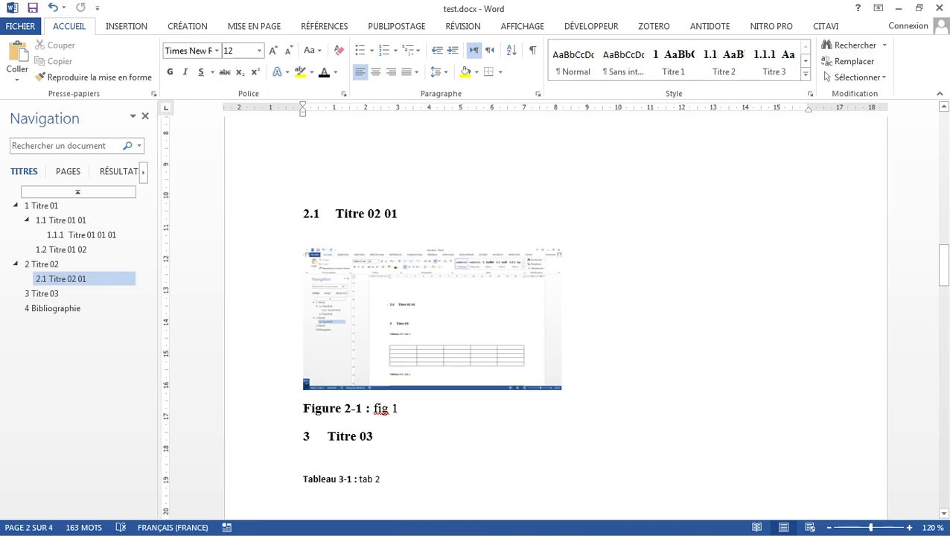
# - Paste a copy of the figure and caption below, removing the trailing 1 from its text
pyautogui.press('Return')
pyautogui.hotkey('ctrl', 'v')
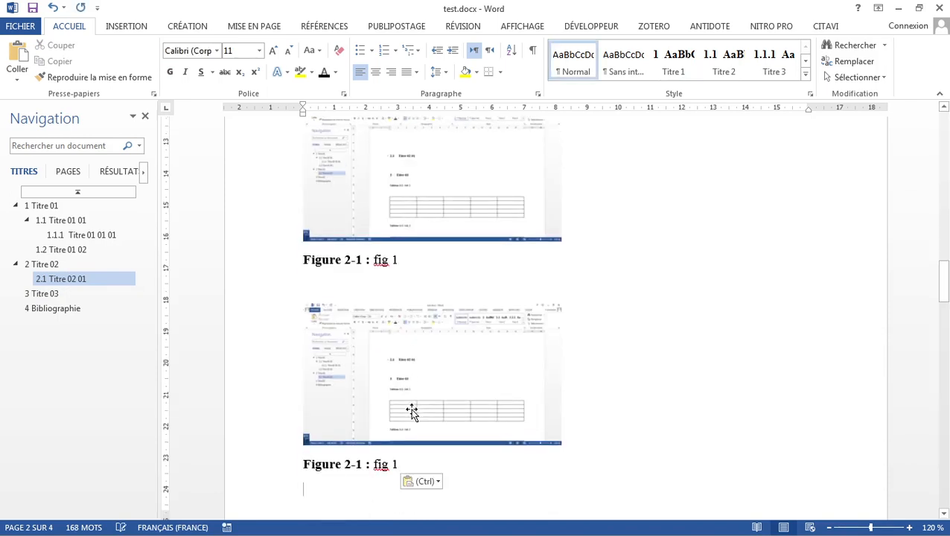
pyautogui.click(405, 464)
pyautogui.press('BackSpace')
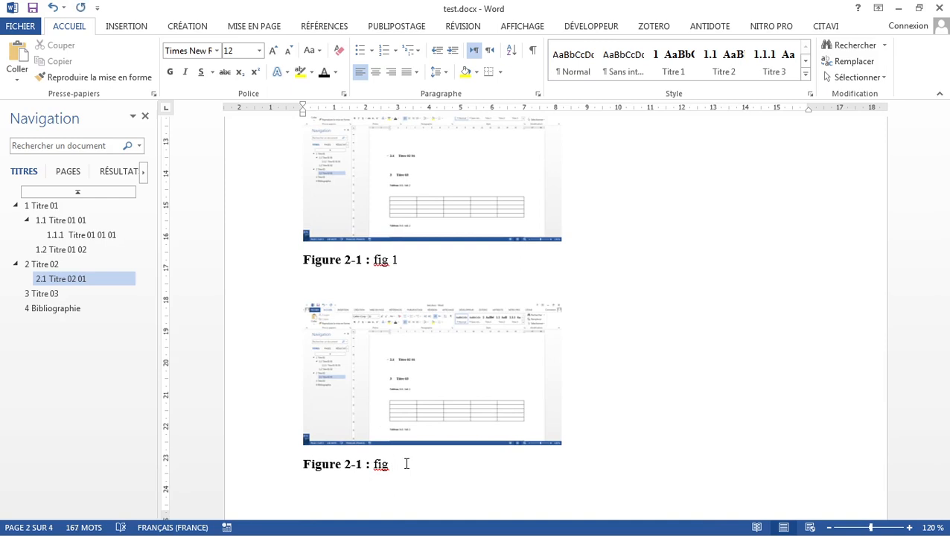
# - Update the copied caption's number to Figure 2-2 and select that figure with its caption
pyautogui.click(354, 464)
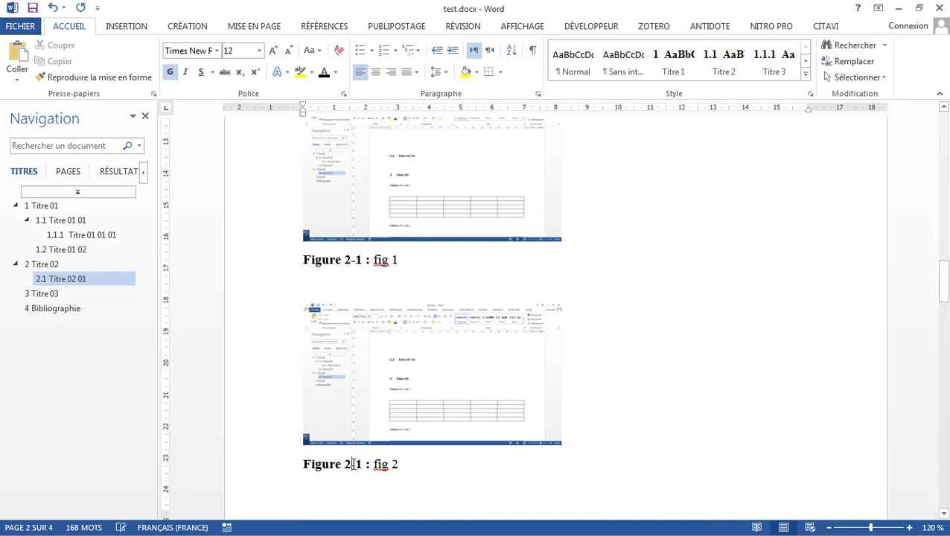
pyautogui.rightClick(353, 464)
pyautogui.press('Escape')
pyautogui.moveTo(331, 464); pyautogui.dragTo(353, 464)
pyautogui.rightClick(353, 465)
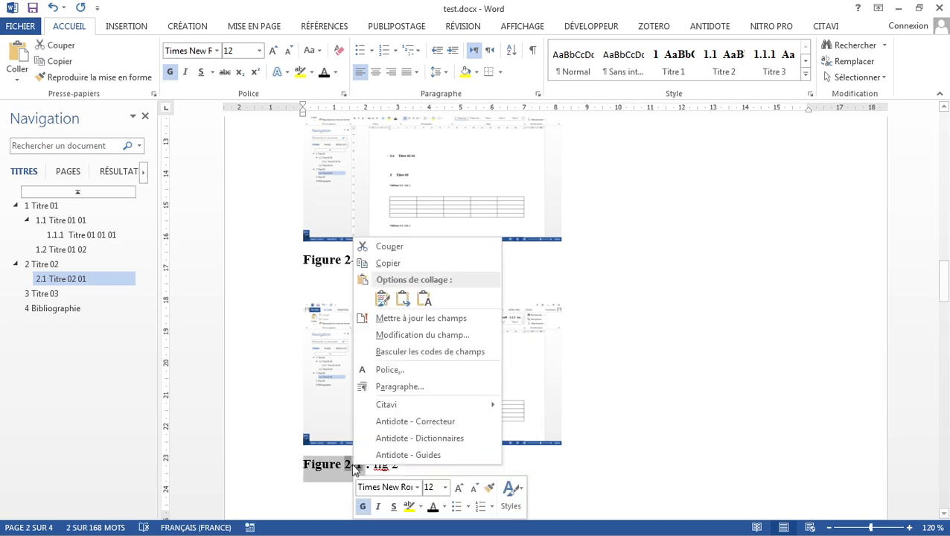
pyautogui.click(414, 318)
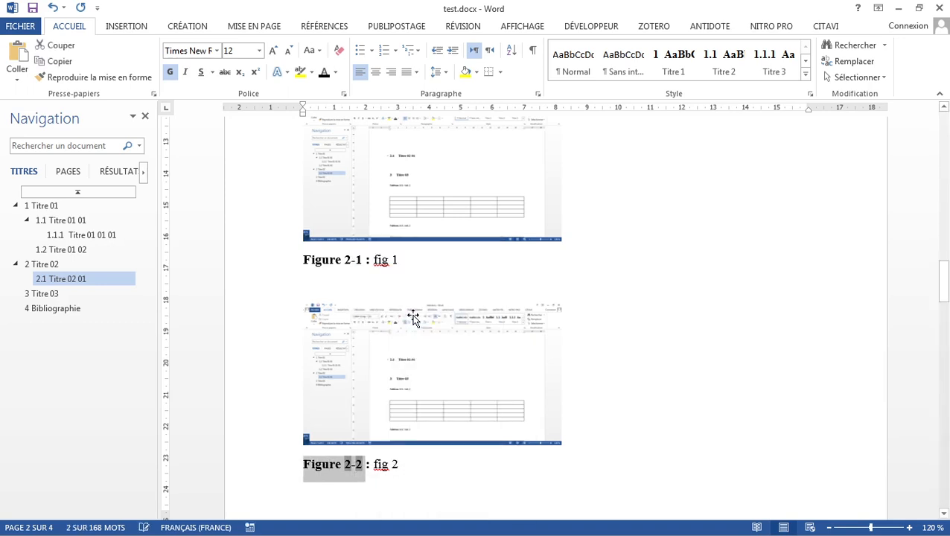
pyautogui.click(426, 469)
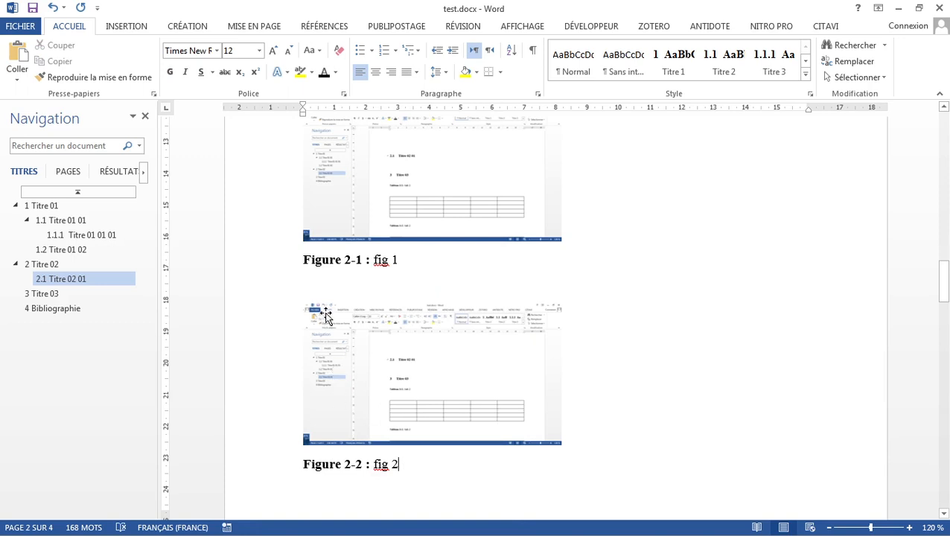
pyautogui.moveTo(311, 282); pyautogui.dragTo(421, 482)
# - Paste the screenshot figure below the Tableau 1-1 table in section 1.1
pyautogui.scroll(20, 420, 482)
pyautogui.scroll(-5, 419, 481)
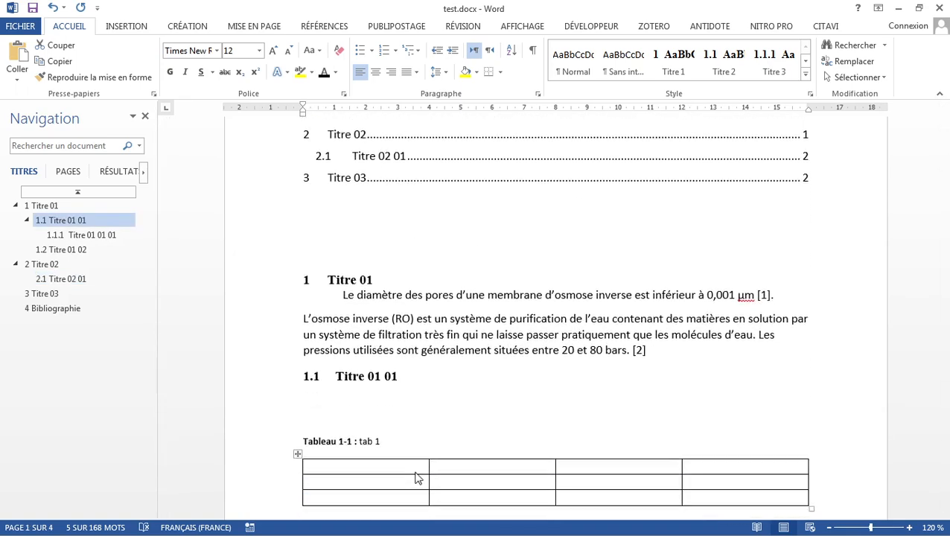
pyautogui.click(368, 432)
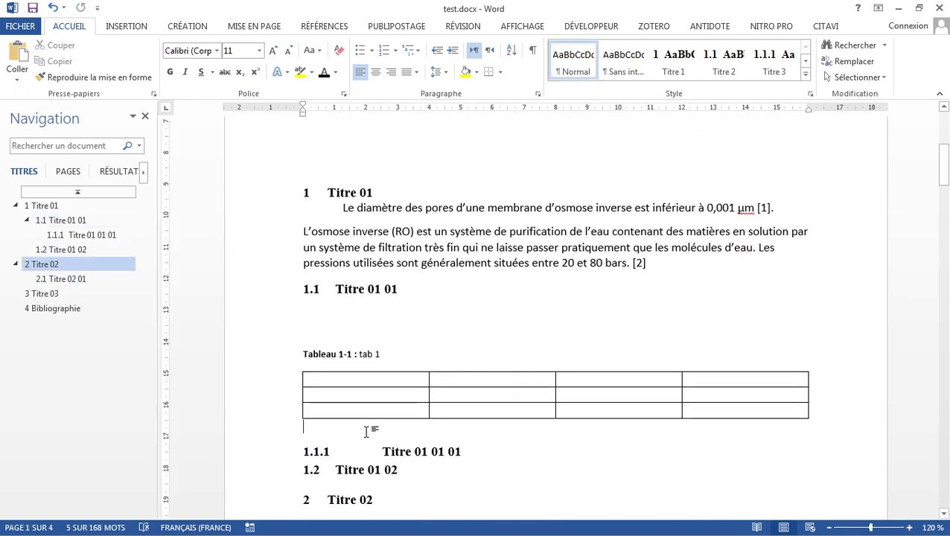
pyautogui.hotkey('ctrl', 'v')
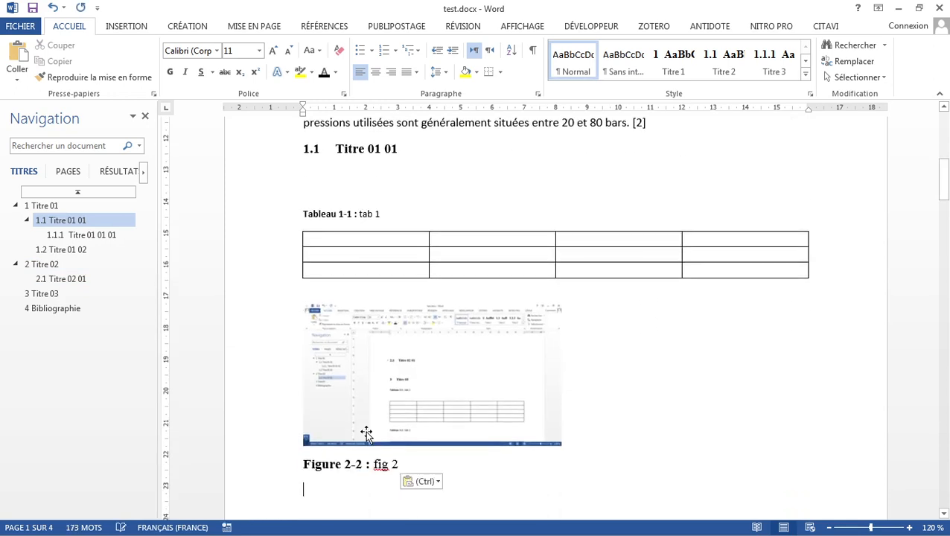
# - Change the pasted caption text to 'fig 3' and update its number to Figure 1-1
pyautogui.scroll(-2, 367, 434)
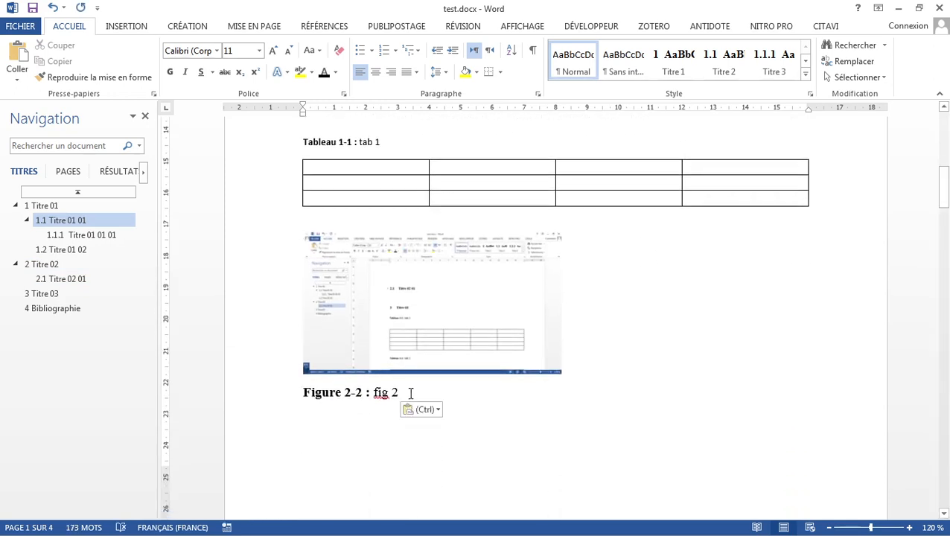
pyautogui.click(411, 392)
pyautogui.press('BackSpace')
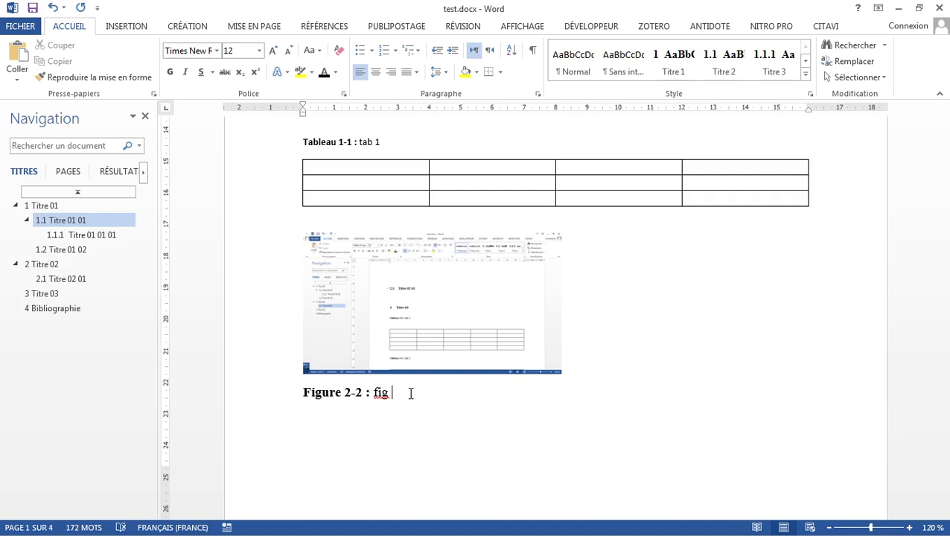
pyautogui.write('3')
pyautogui.moveTo(303, 395); pyautogui.dragTo(365, 396)
pyautogui.rightClick(352, 399)
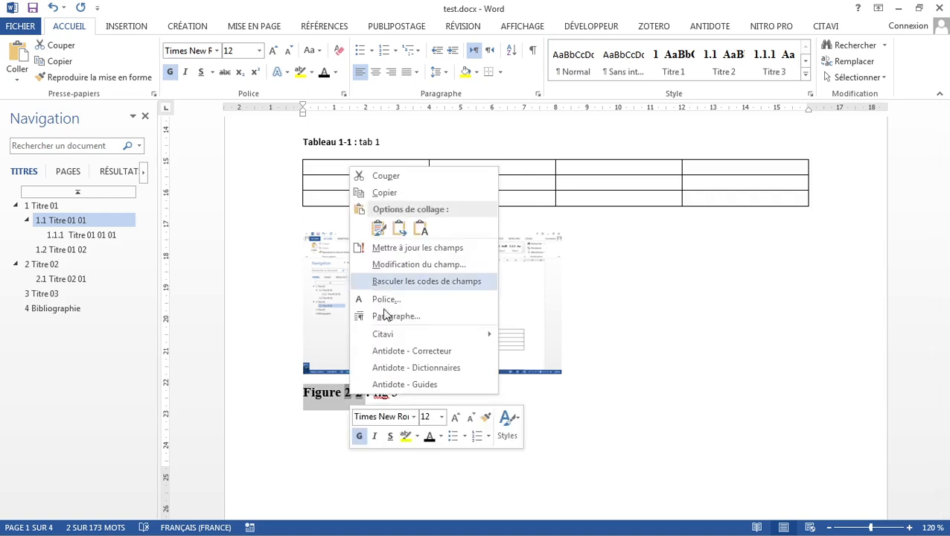
pyautogui.click(405, 249)
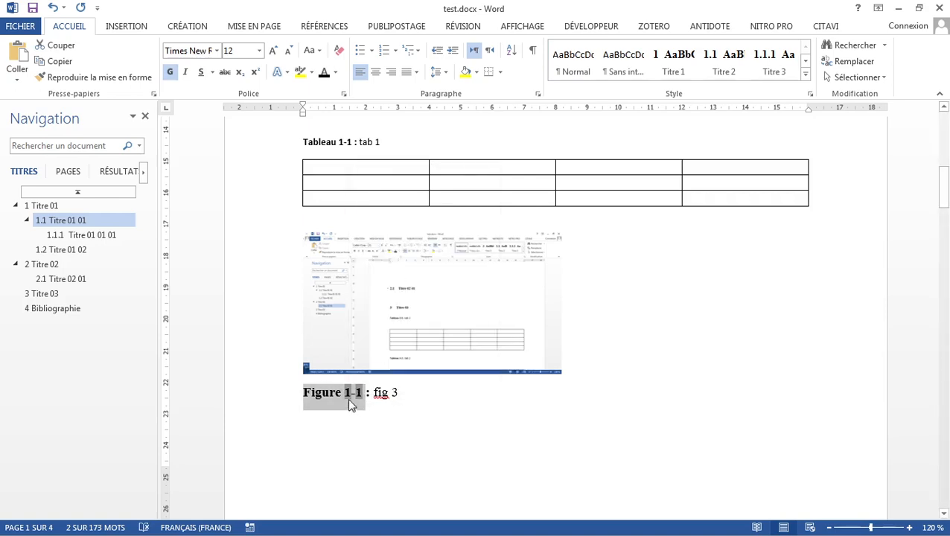
pyautogui.scroll(12, 362, 402)
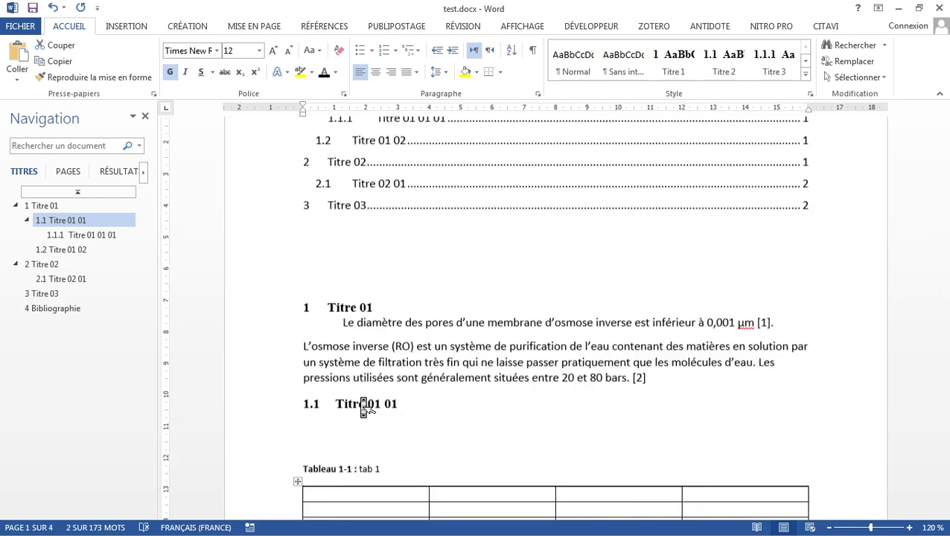
pyautogui.scroll(-1, 363, 405)
# - Place the cursor on the empty line below the table of contents and start a table of illustrations
pyautogui.click(368, 371)
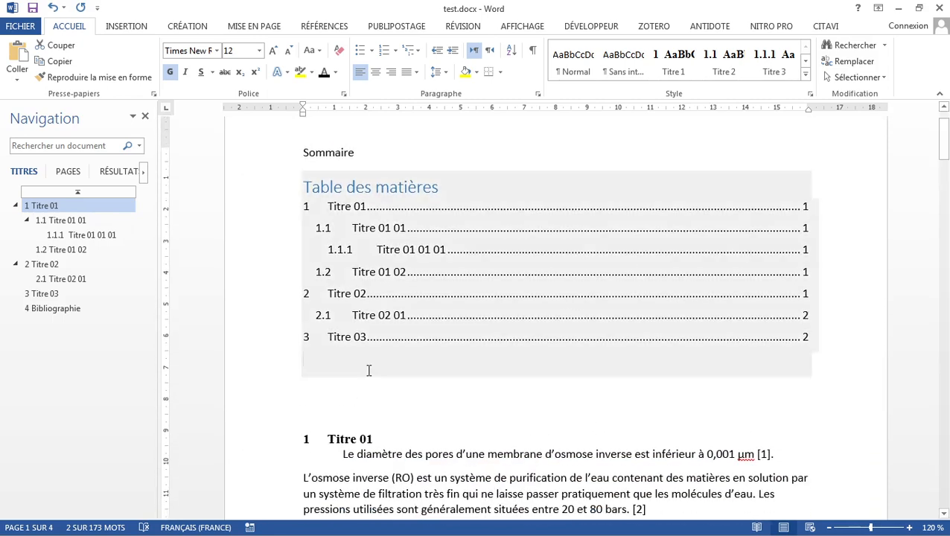
pyautogui.click(354, 388)
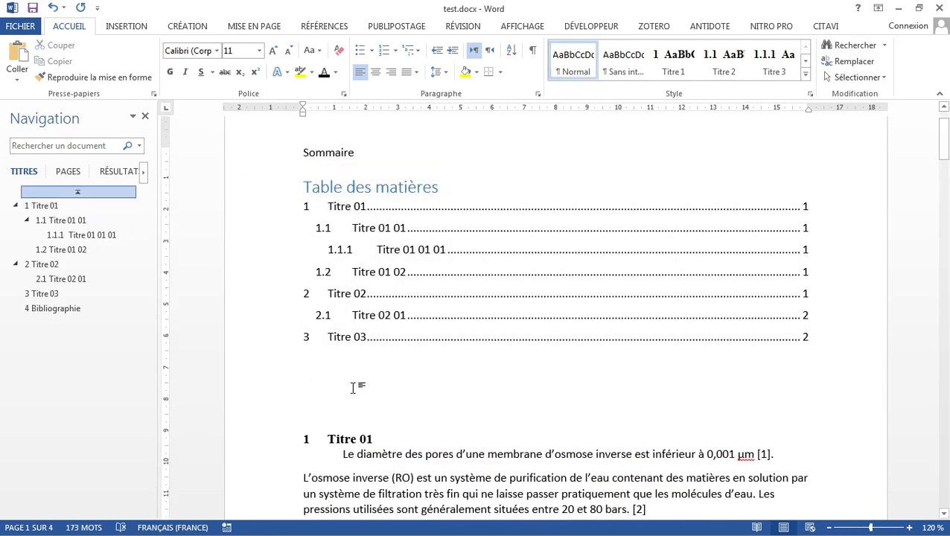
pyautogui.click(325, 28)
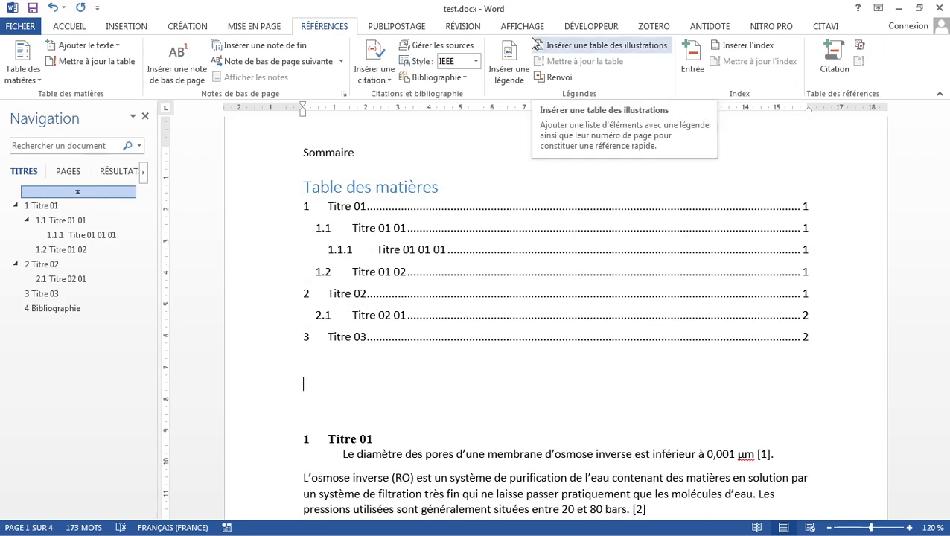
pyautogui.click(575, 49)
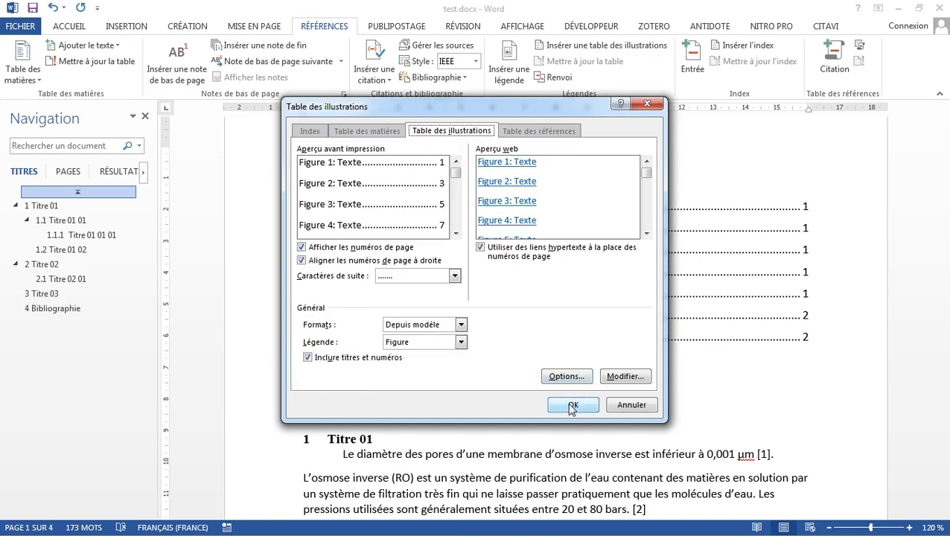
# - Browse the available caption labels, then cancel without inserting anything
pyautogui.click(461, 342)
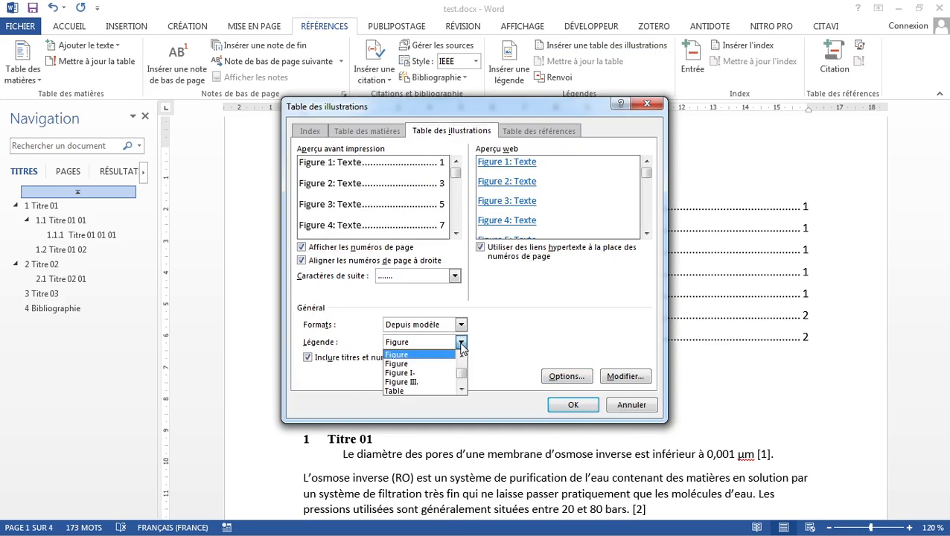
pyautogui.click(463, 390)
pyautogui.click(462, 390)
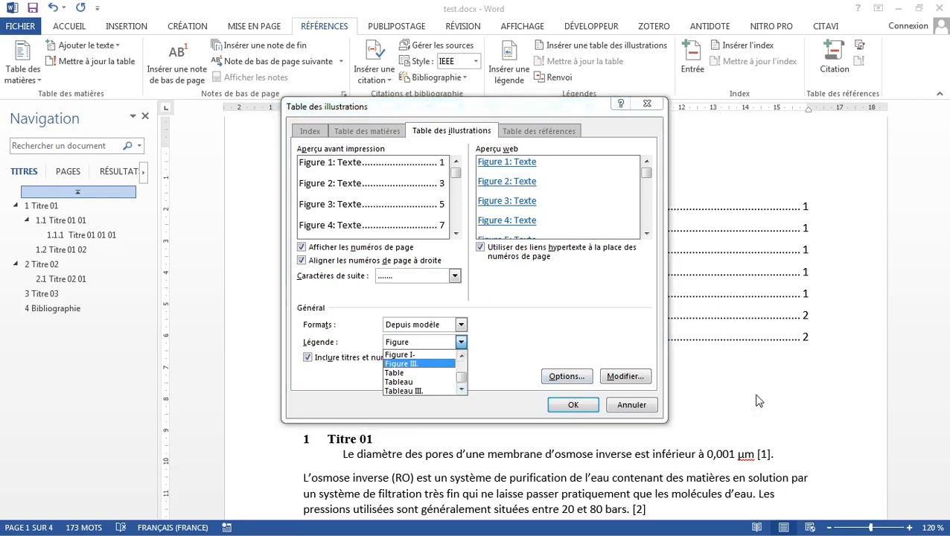
pyautogui.click(633, 405)
pyautogui.click(632, 405)
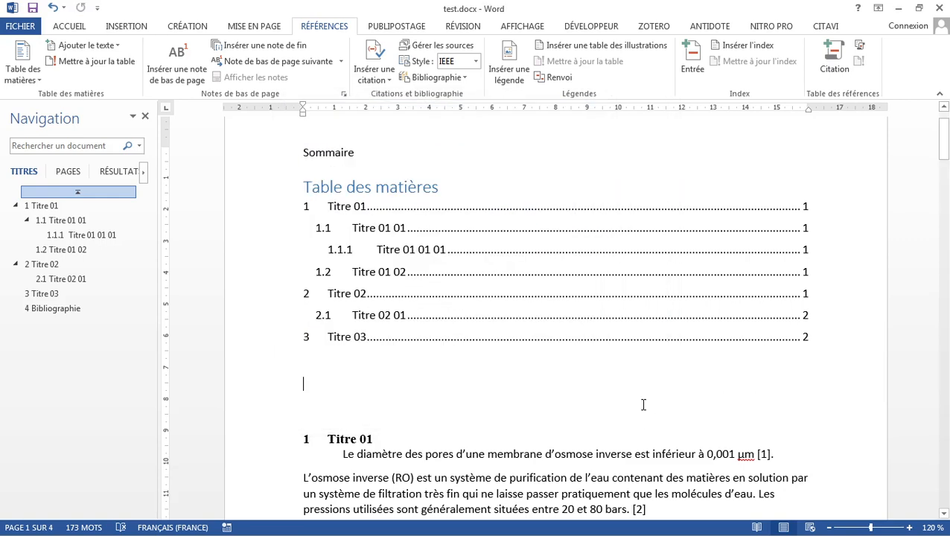
pyautogui.scroll(-15, 644, 410)
pyautogui.scroll(10, 645, 411)
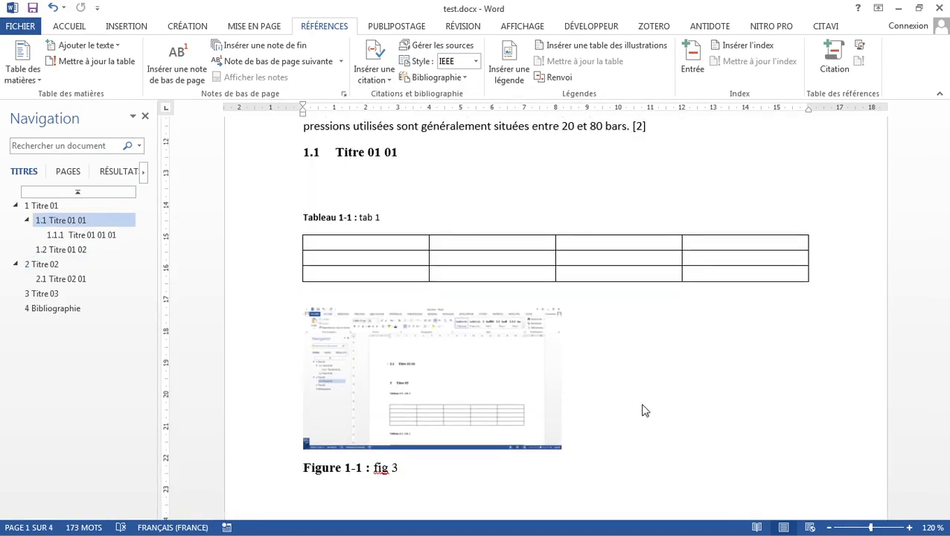
pyautogui.scroll(2, 645, 415)
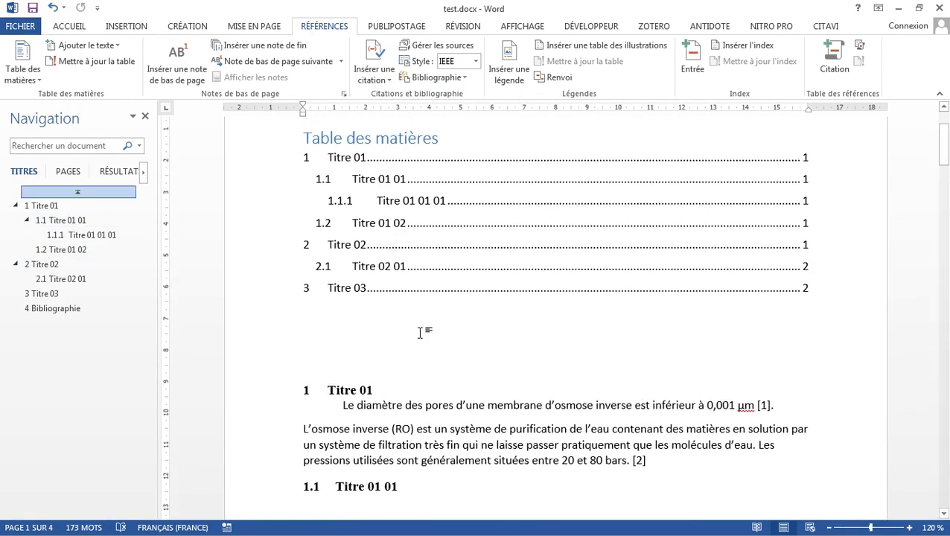
# - Insert a table of illustrations using the Tableau label, listing Tableau 1-1, 3-1 and 3-2
pyautogui.click(578, 48)
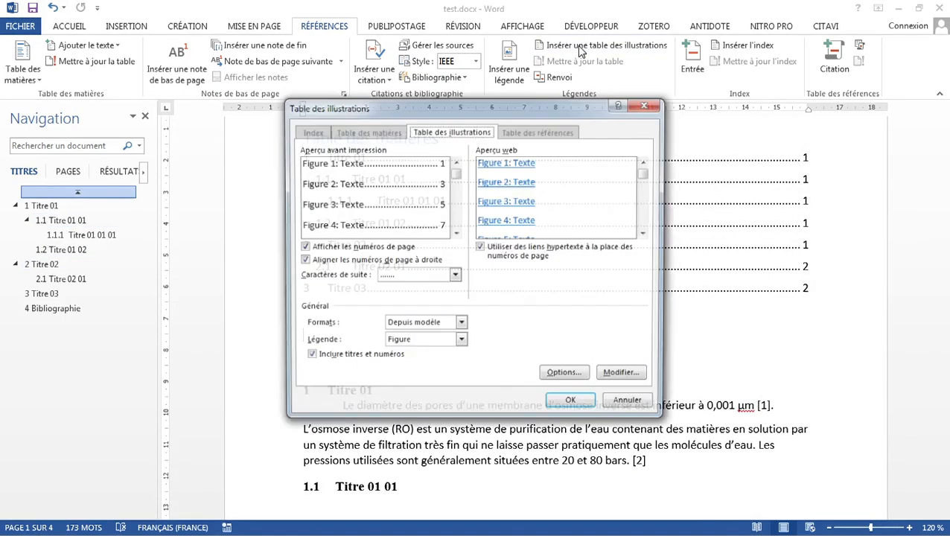
pyautogui.click(461, 342)
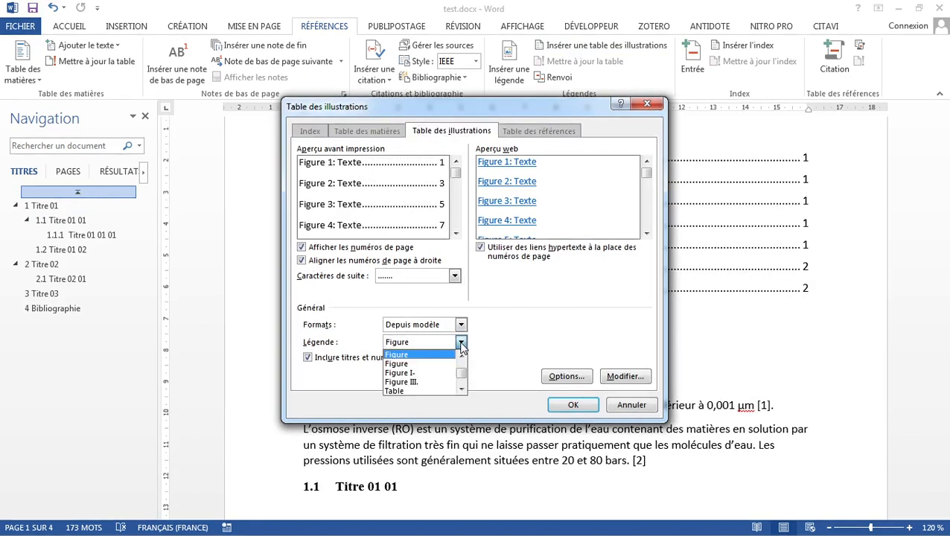
pyautogui.moveTo(462, 376); pyautogui.dragTo(462, 385)
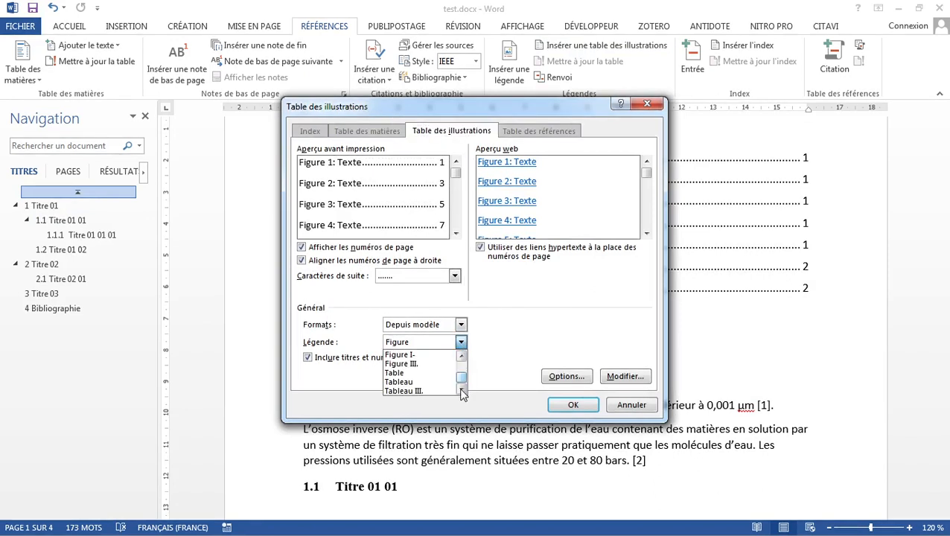
pyautogui.click(422, 382)
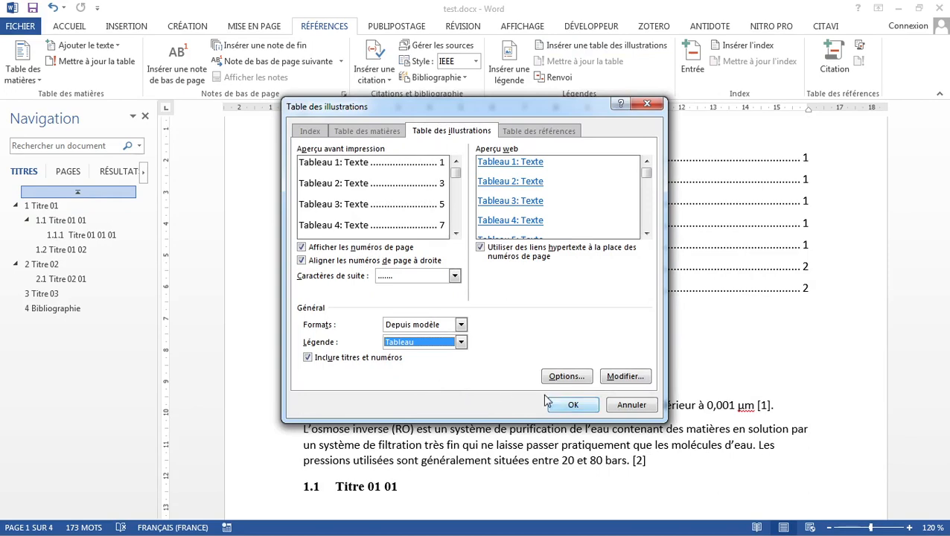
pyautogui.click(566, 408)
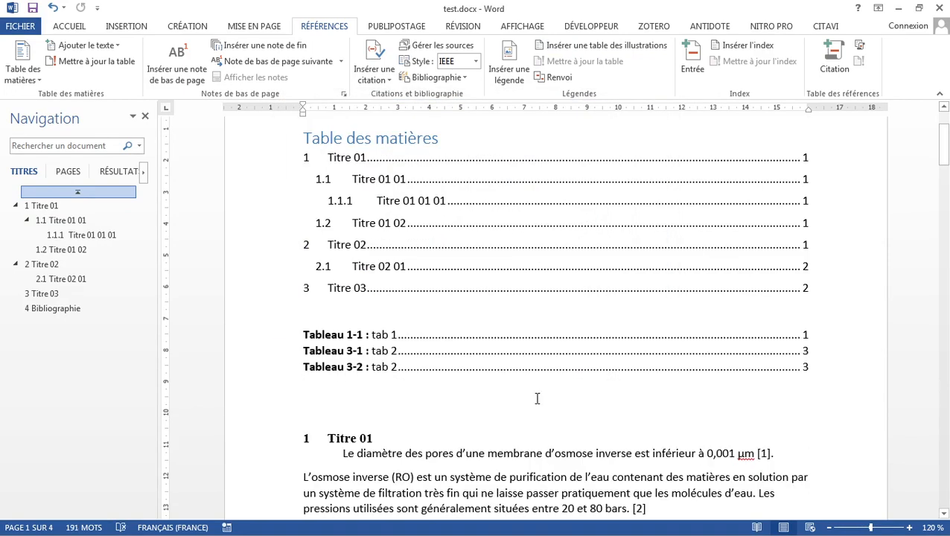
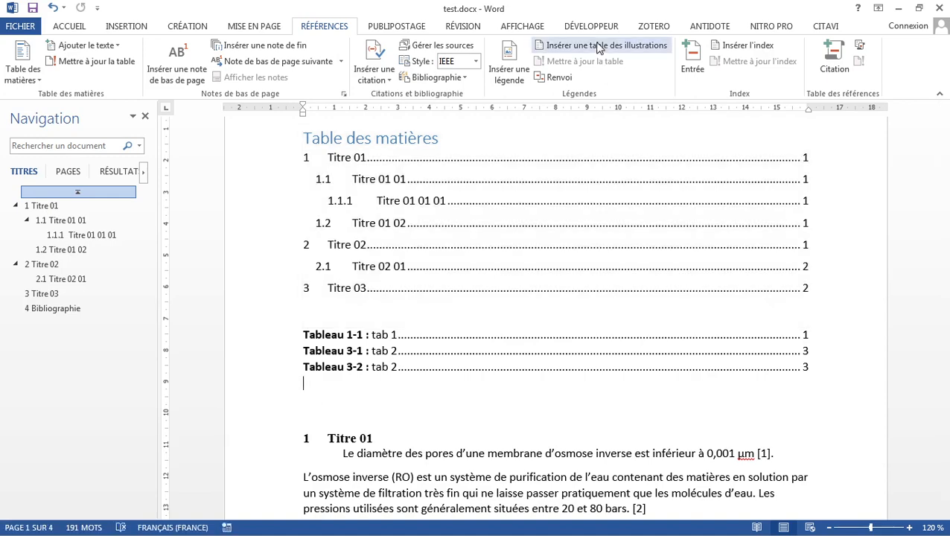
# - Insert a table of figures using the Figure caption label, then delete the empty-list notice
pyautogui.click(600, 48)
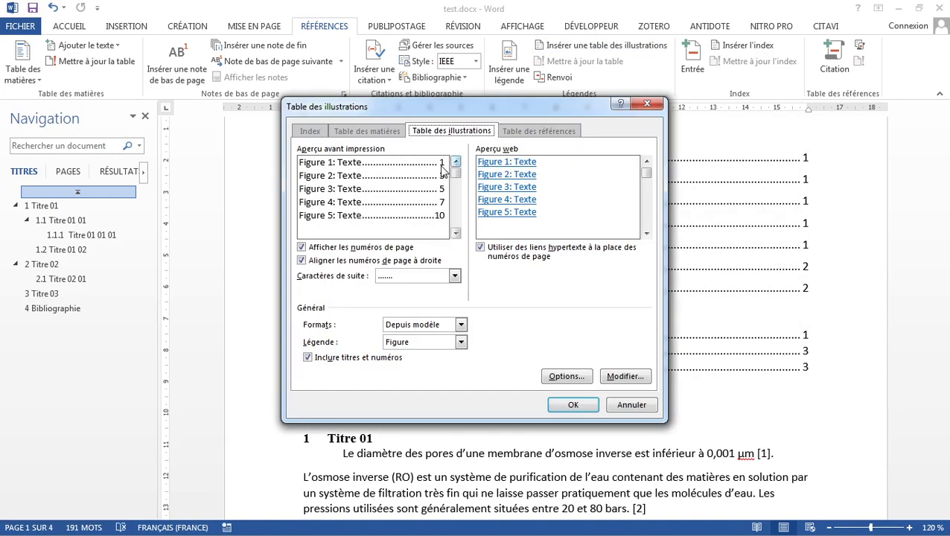
pyautogui.click(461, 342)
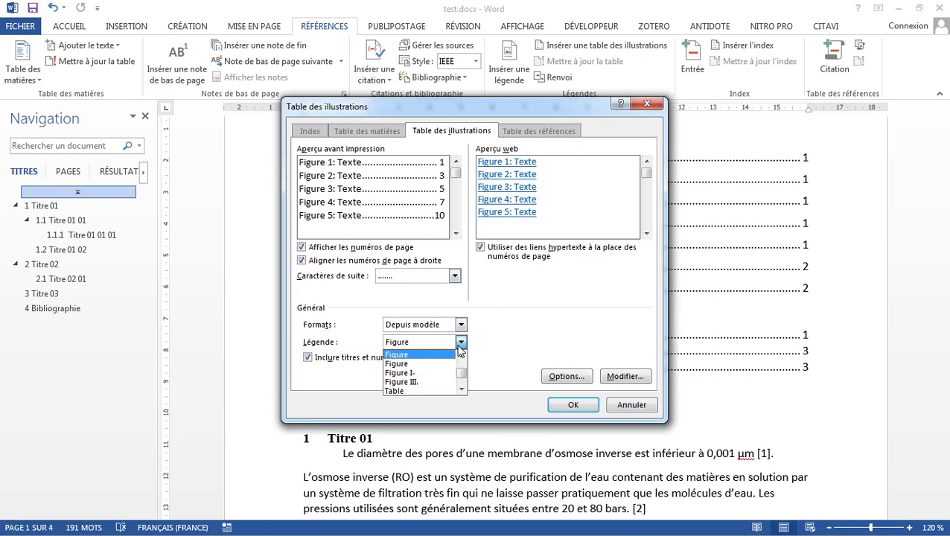
pyautogui.click(417, 364)
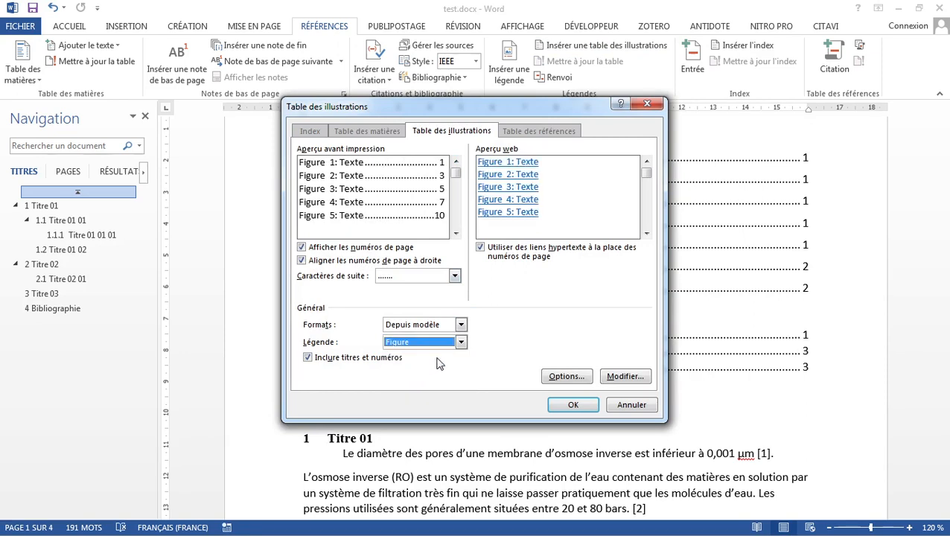
pyautogui.click(573, 406)
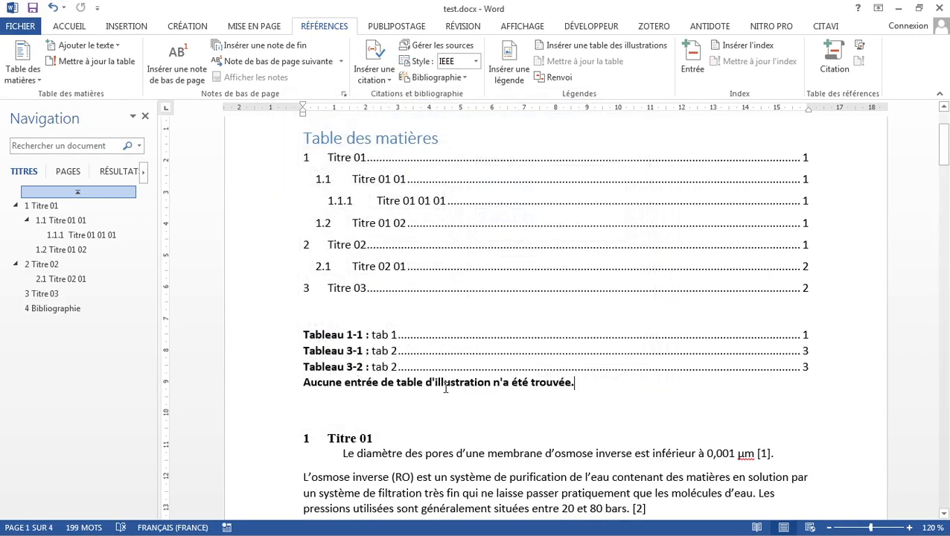
pyautogui.press('BackSpace')
pyautogui.press('BackSpace')
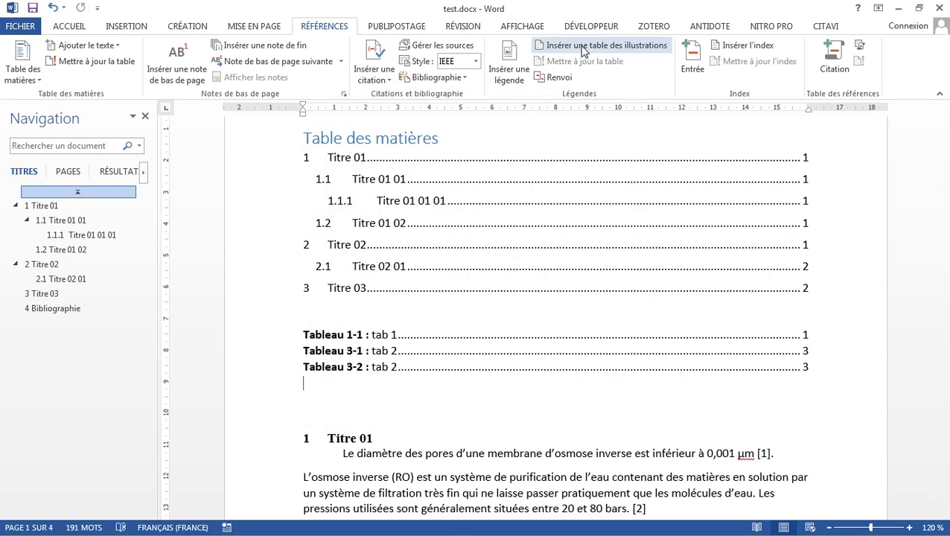
# - Insert the Figure-label list of figures again below the list of tables
pyautogui.click(580, 47)
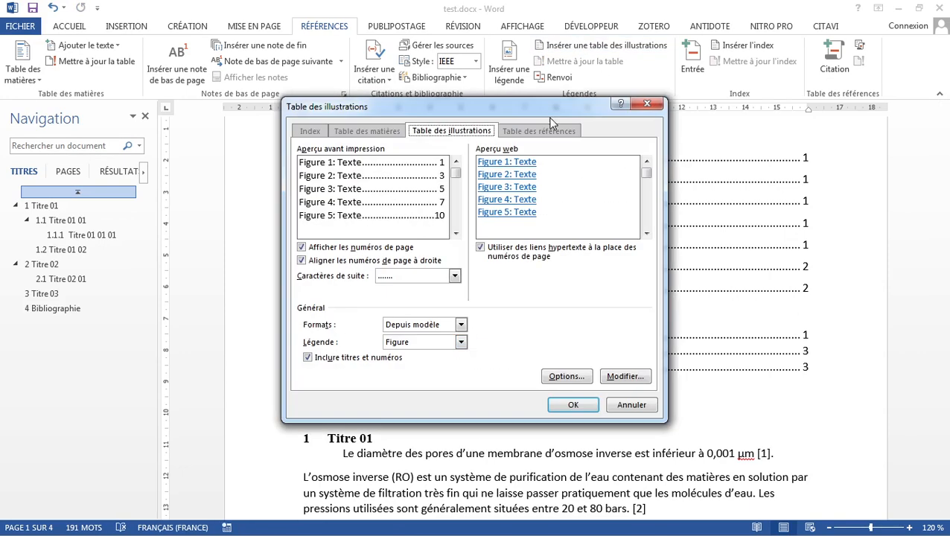
pyautogui.click(461, 343)
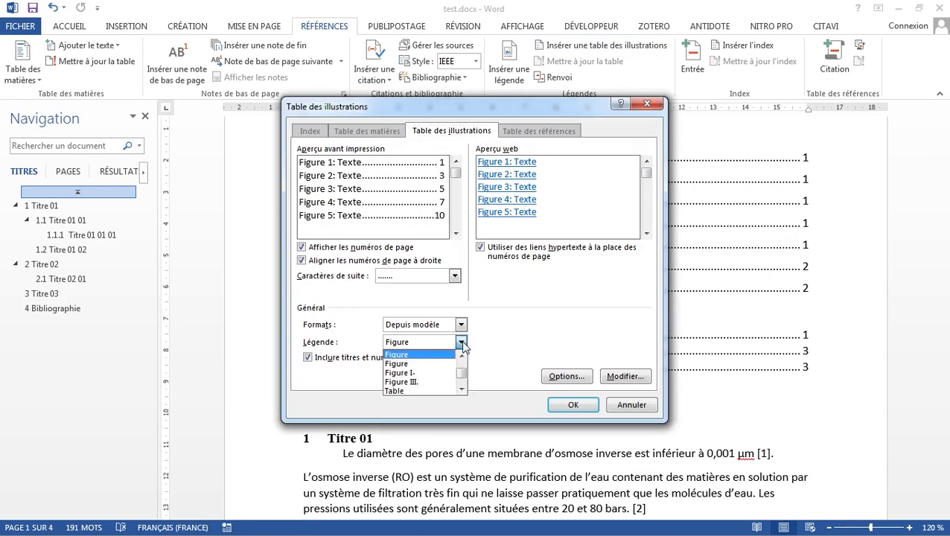
pyautogui.click(429, 364)
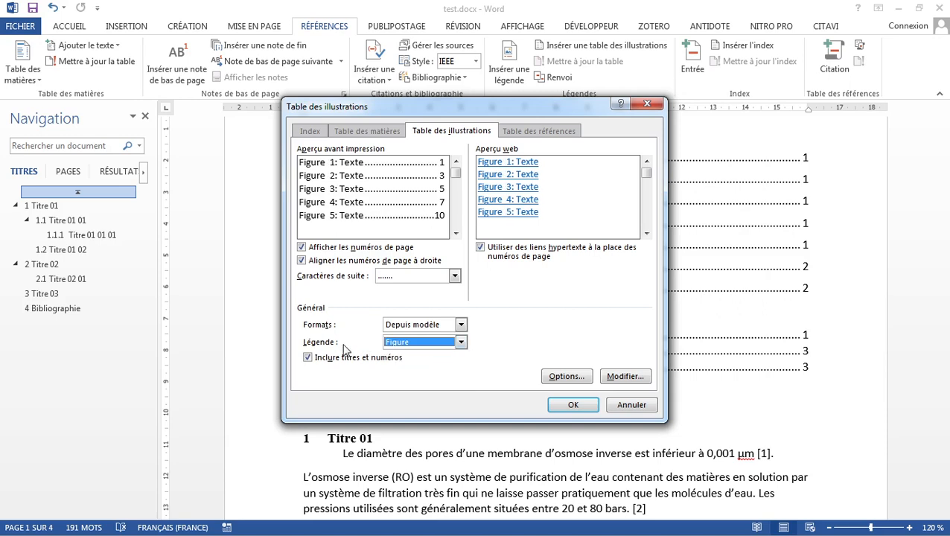
pyautogui.click(574, 405)
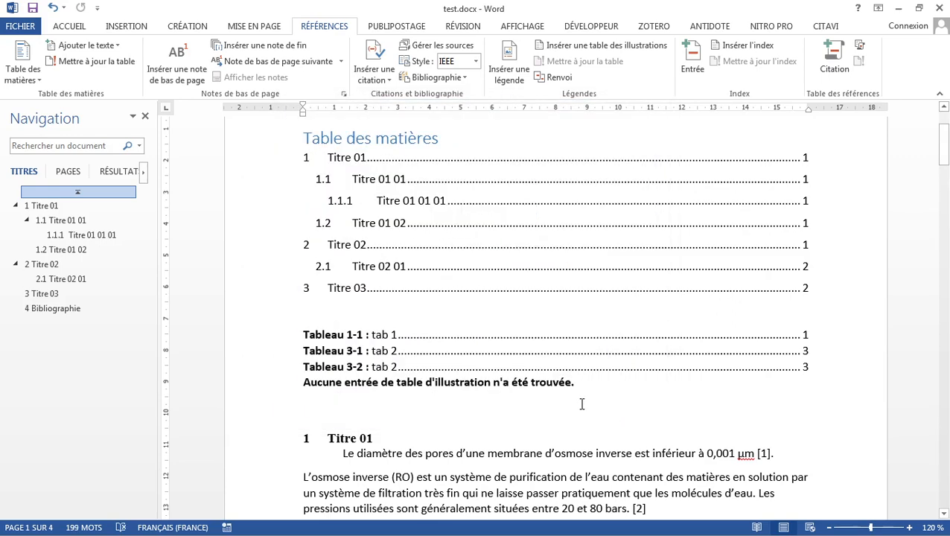
# - Regenerate the Figure-label list of figures, confirming replacement of the existing one
pyautogui.click(607, 49)
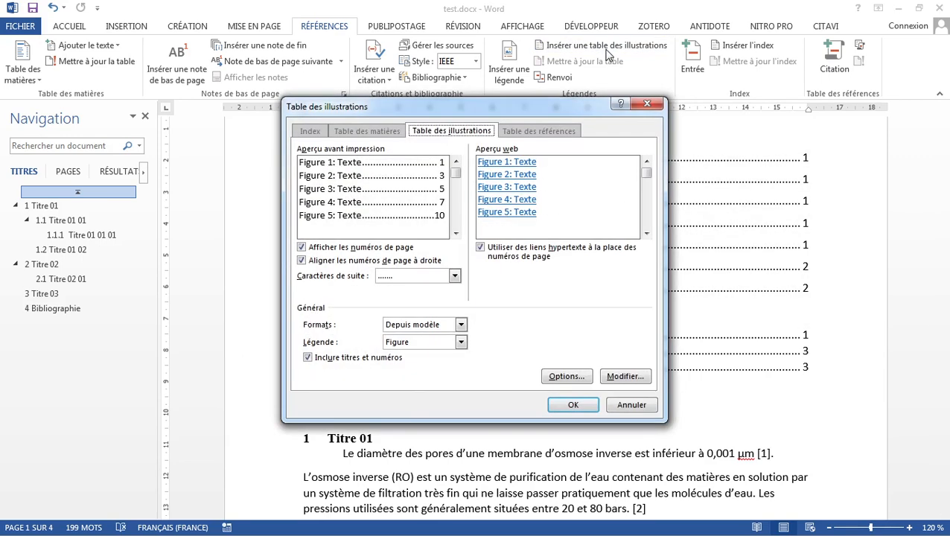
pyautogui.click(462, 343)
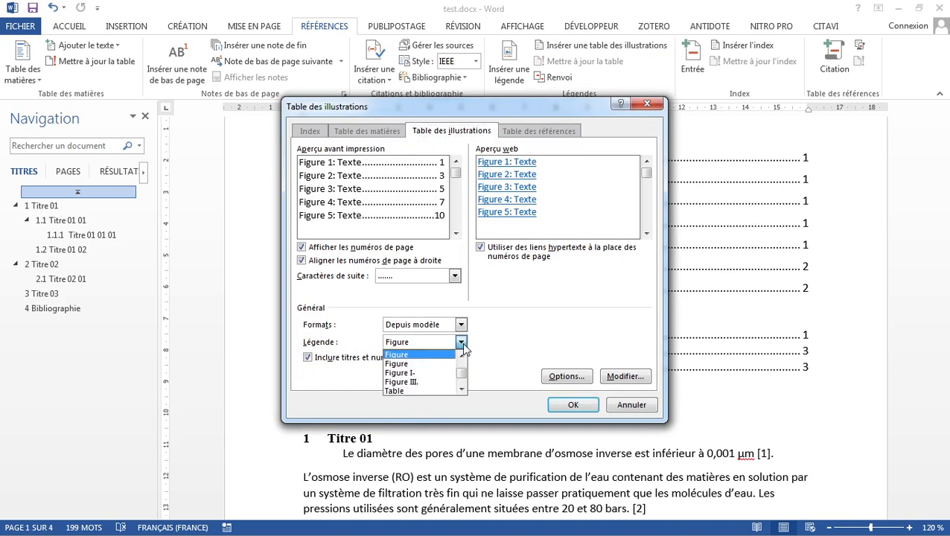
pyautogui.click(445, 365)
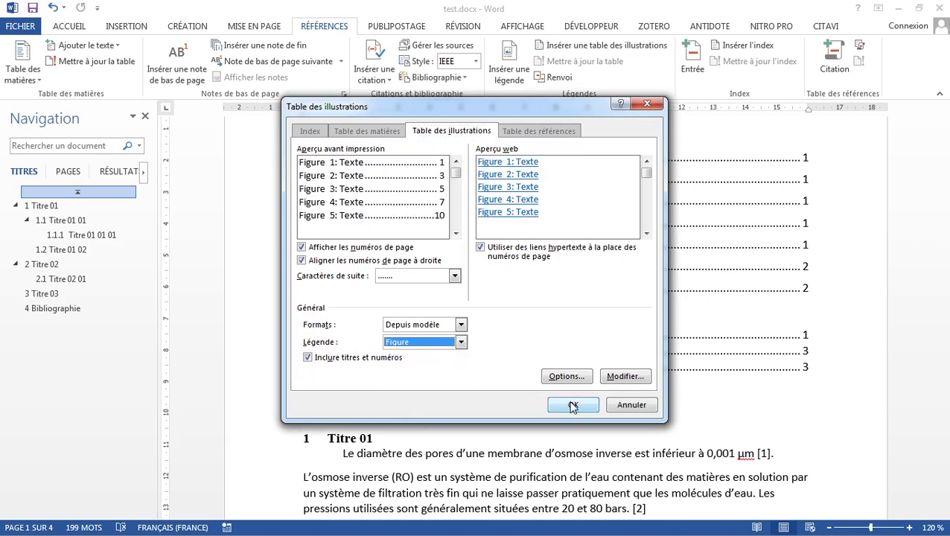
pyautogui.click(573, 406)
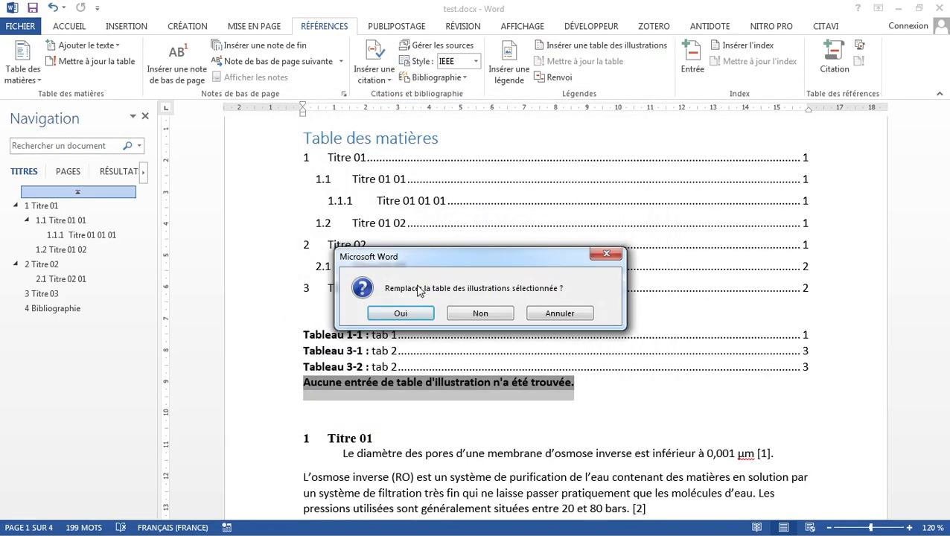
pyautogui.click(408, 312)
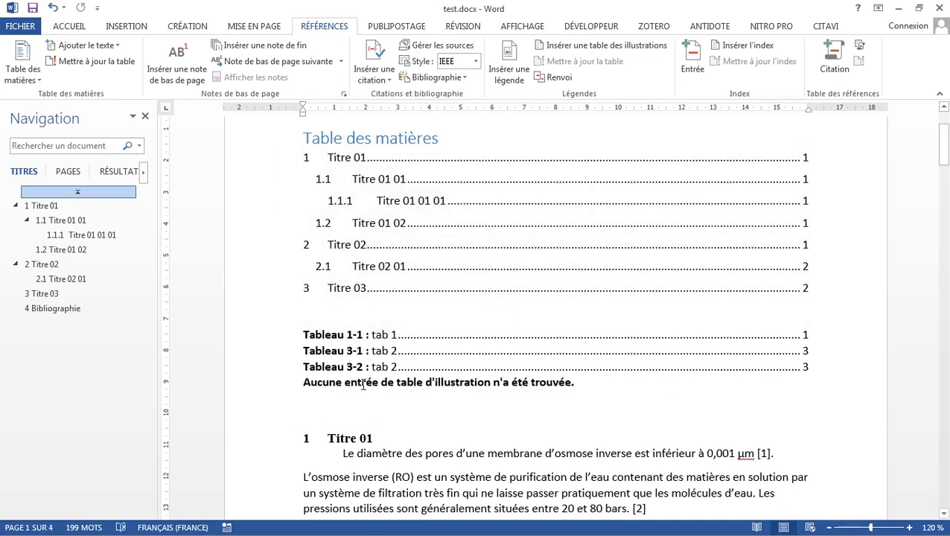
# - Delete the notice line and add blank lines, then undo all three changes
pyautogui.click(363, 384)
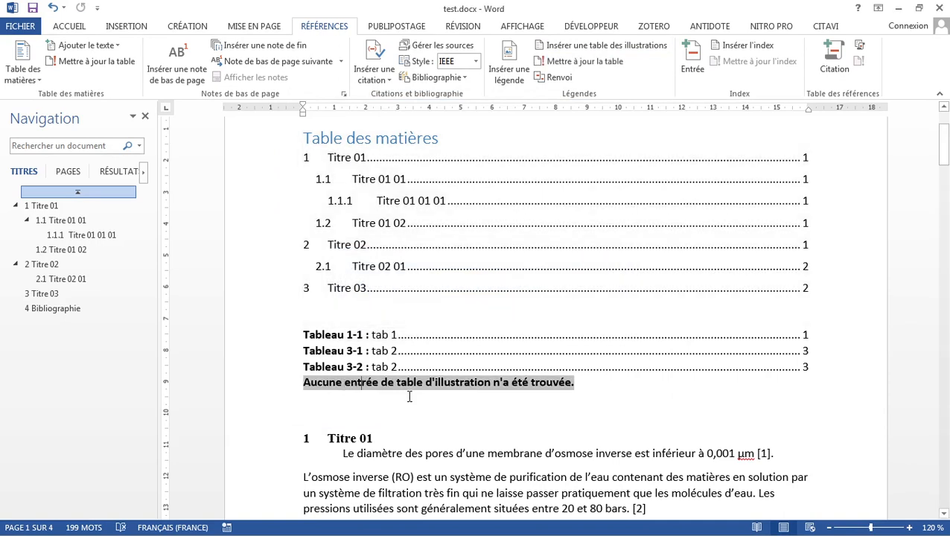
pyautogui.press('BackSpace')
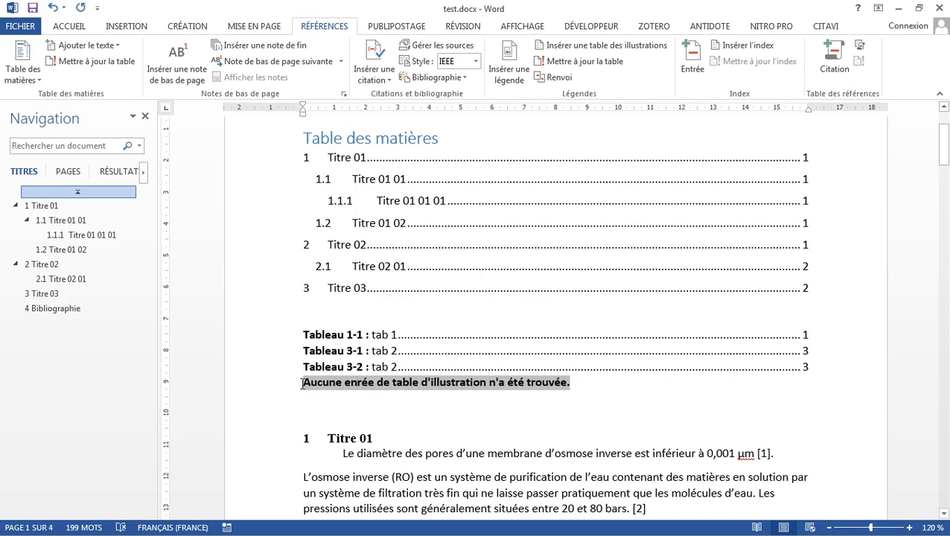
pyautogui.moveTo(304, 383); pyautogui.dragTo(583, 402)
pyautogui.press('Delete')
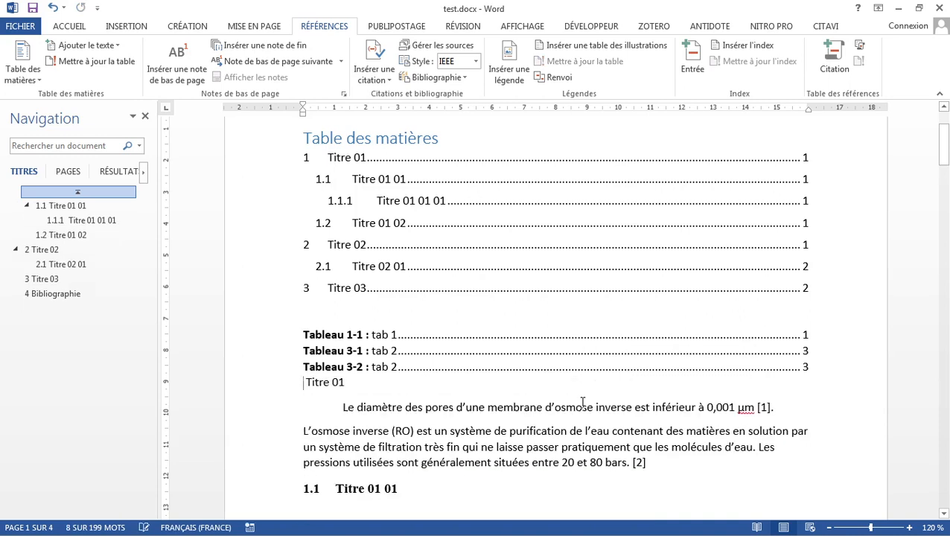
pyautogui.press('Return')
pyautogui.press('Return')
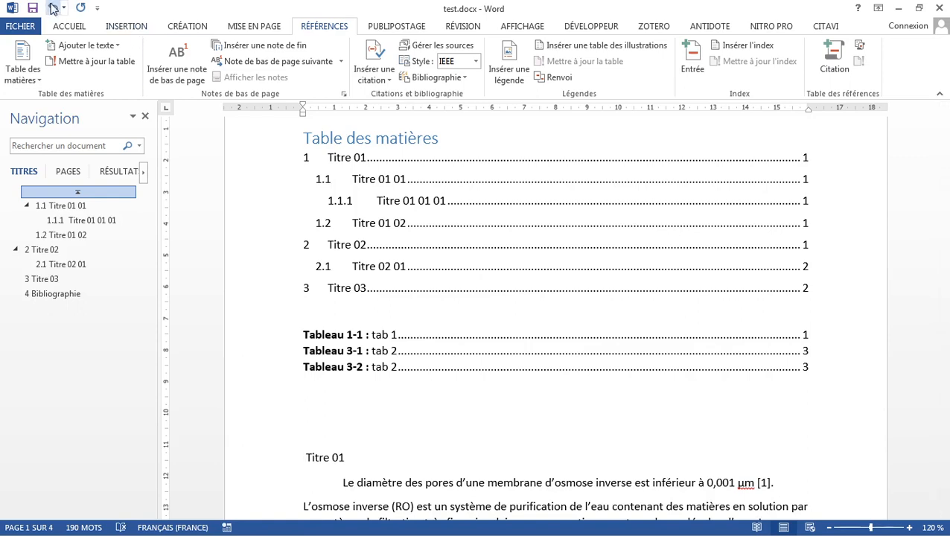
pyautogui.click(53, 9)
pyautogui.click(53, 9)
pyautogui.click(53, 8)
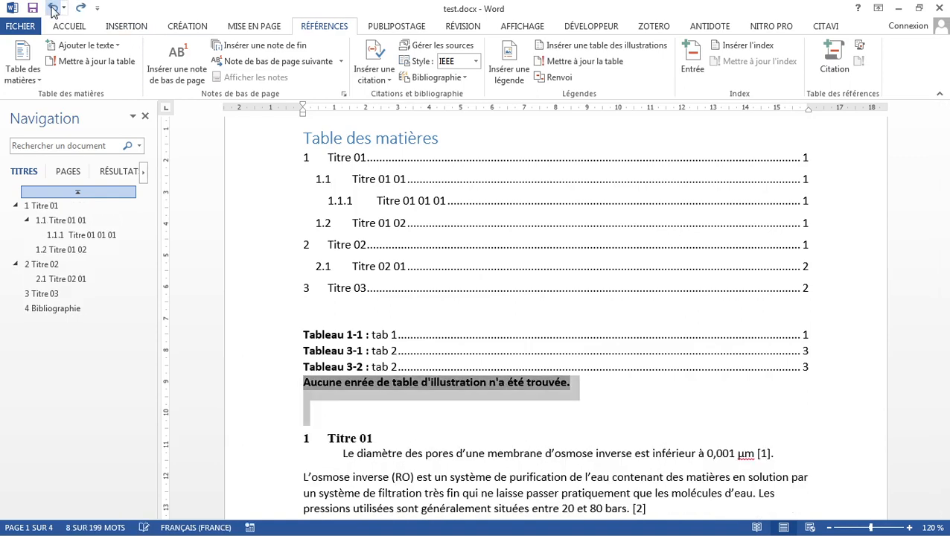
# - Select the 'Figure 1-1 : fig 3' caption further down the document
pyautogui.click(344, 421)
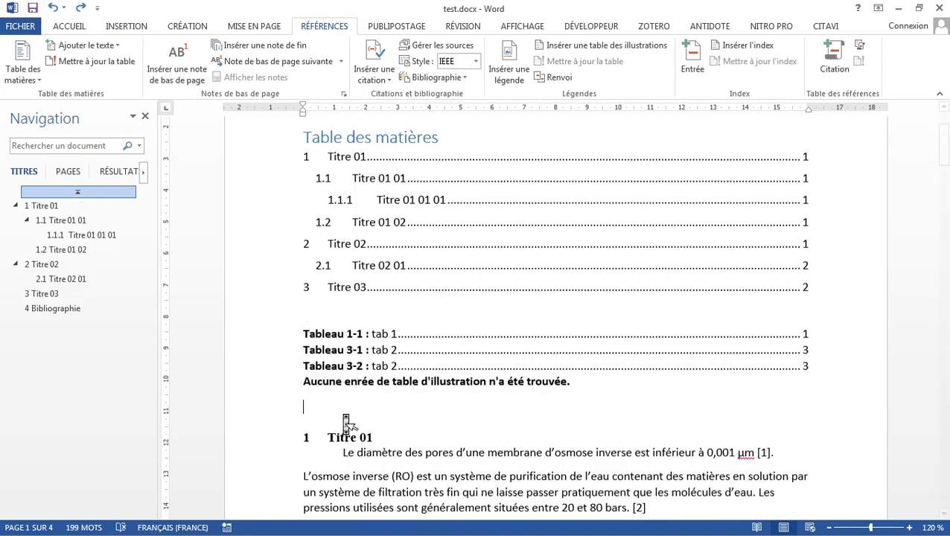
pyautogui.scroll(-9, 344, 420)
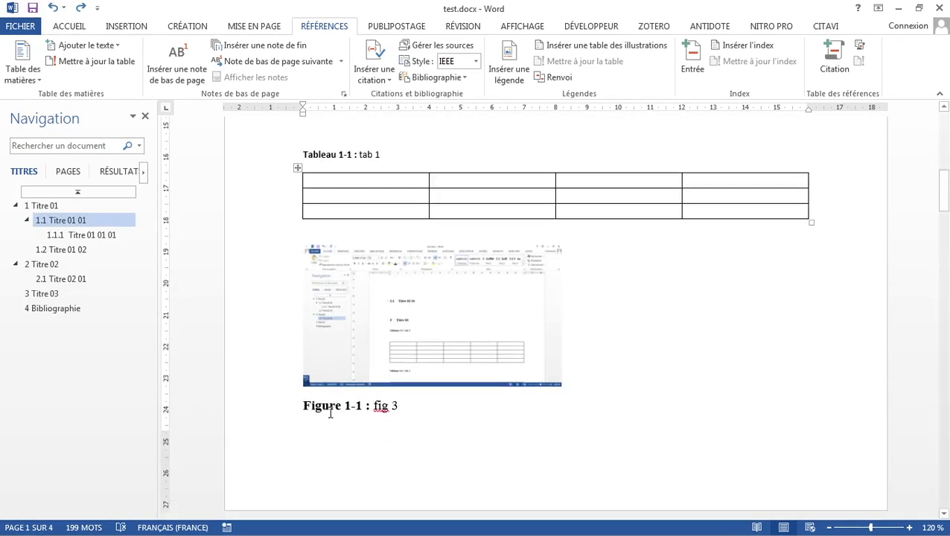
pyautogui.moveTo(300, 405); pyautogui.dragTo(417, 396)
pyautogui.scroll(9, 424, 318)
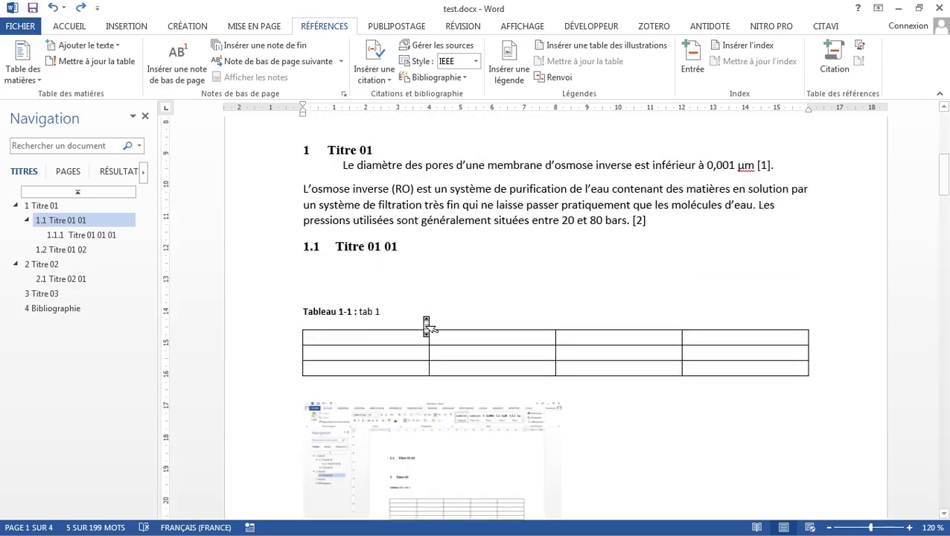
# - Delete the whole no-entries message line, leaving an empty paragraph below the list of tables
pyautogui.click(375, 341)
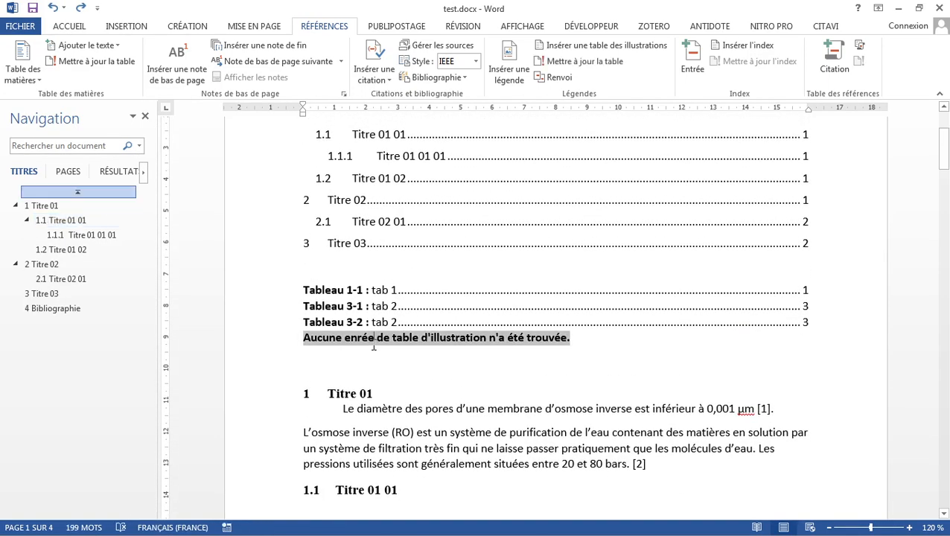
pyautogui.press('BackSpace')
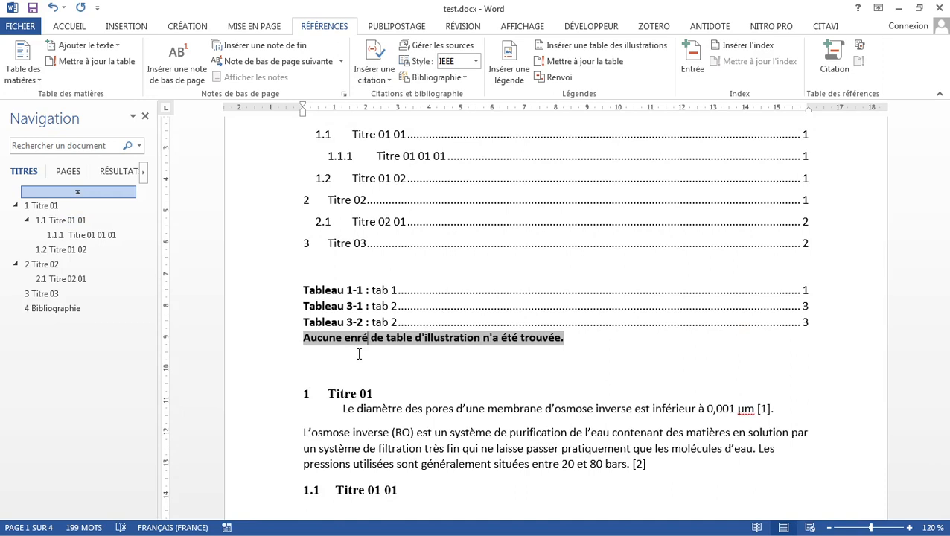
pyautogui.moveTo(564, 340); pyautogui.dragTo(302, 350)
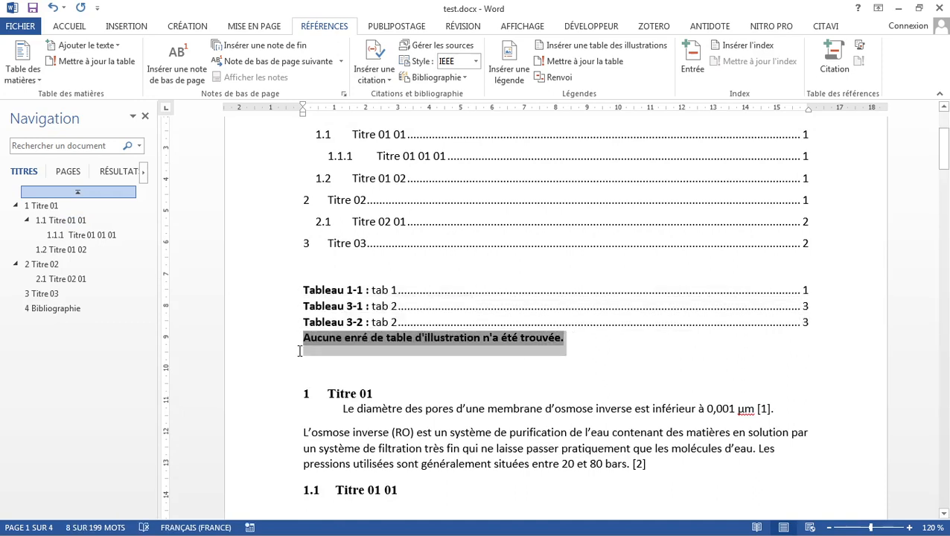
pyautogui.press('Delete')
pyautogui.press('Return')
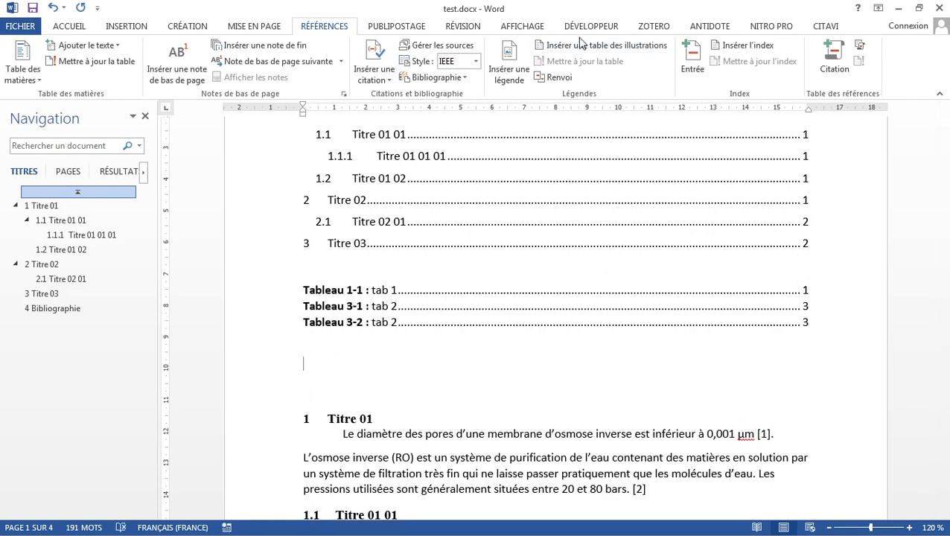
pyautogui.click(577, 46)
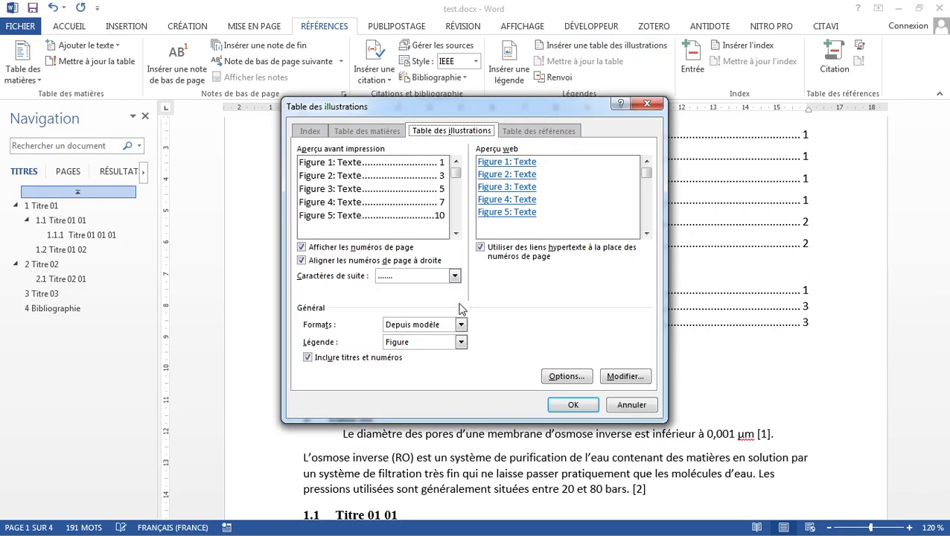
pyautogui.click(461, 325)
pyautogui.click(460, 328)
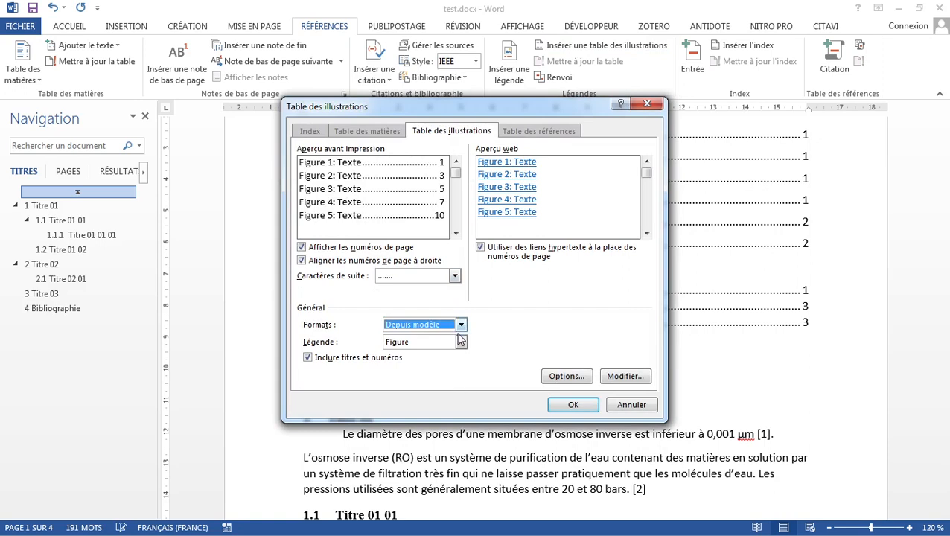
pyautogui.click(461, 343)
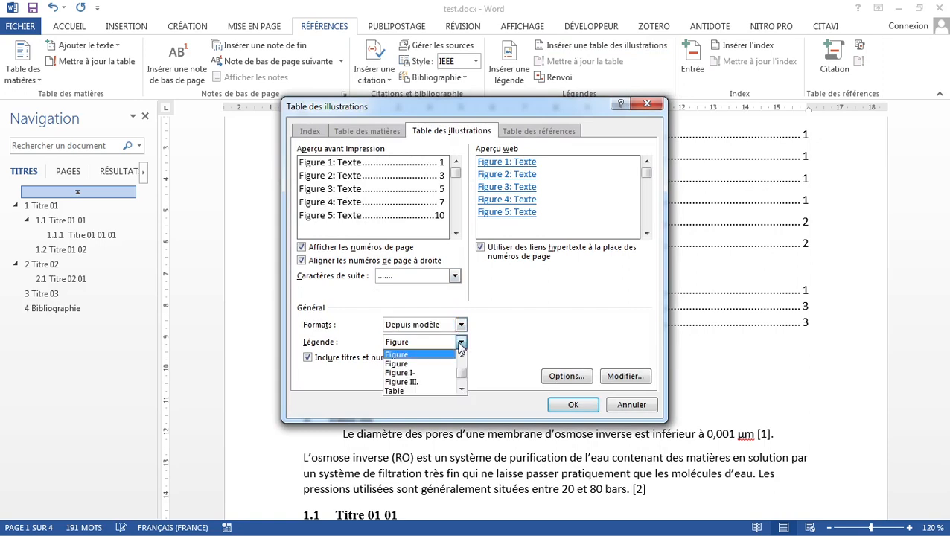
pyautogui.click(462, 389)
pyautogui.click(462, 389)
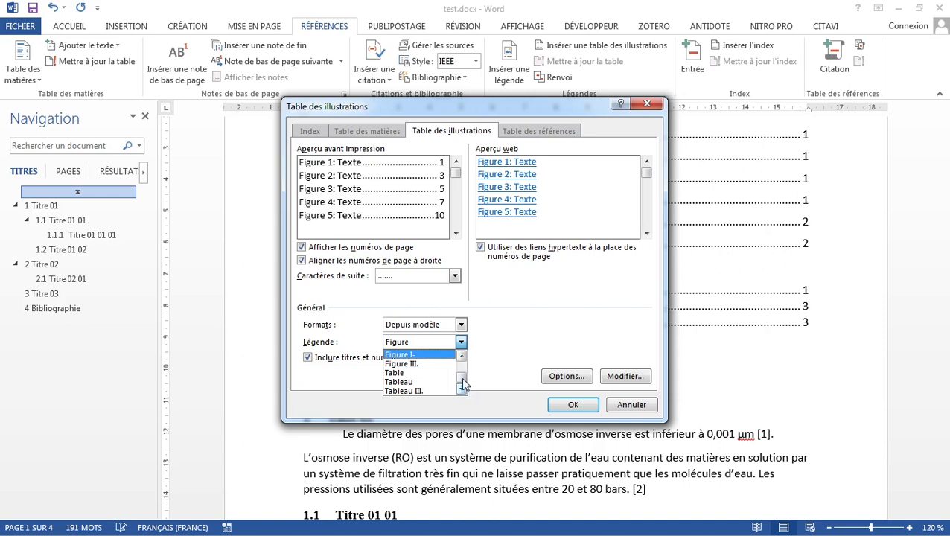
pyautogui.scroll(1, 463, 382)
pyautogui.moveTo(463, 379); pyautogui.dragTo(462, 371)
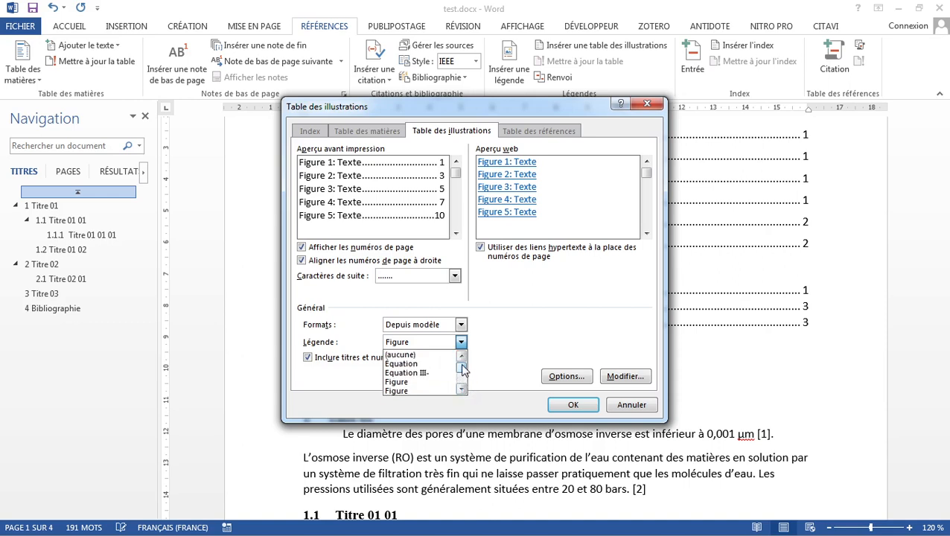
pyautogui.click(461, 389)
pyautogui.click(462, 389)
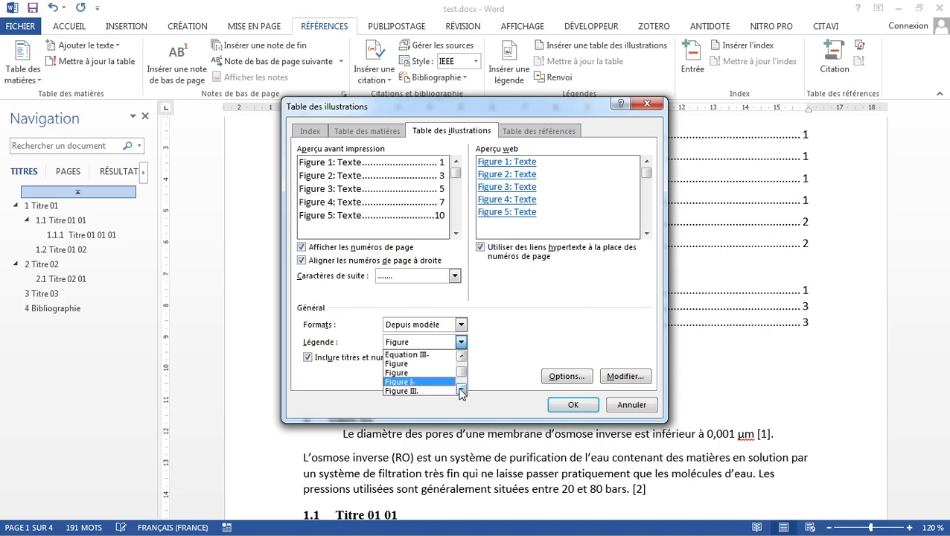
pyautogui.click(461, 390)
pyautogui.click(462, 391)
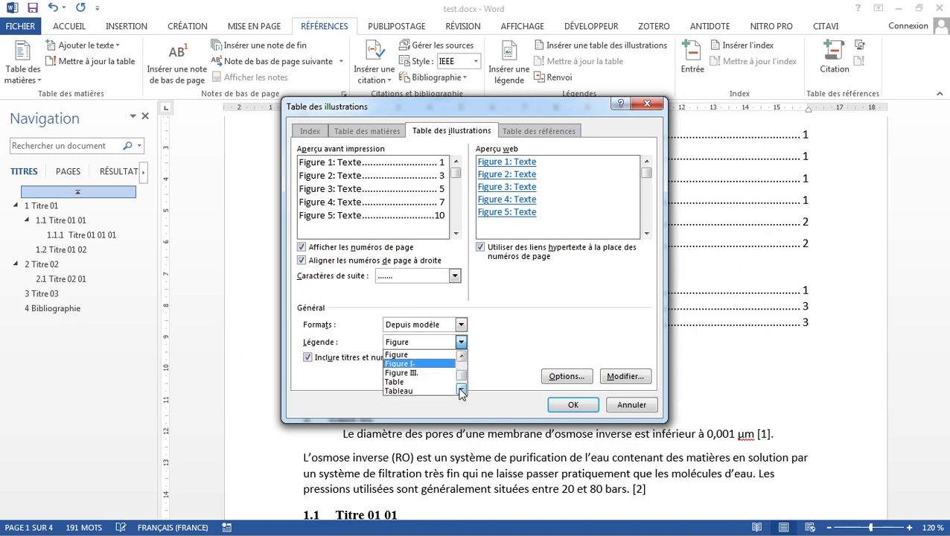
pyautogui.click(462, 390)
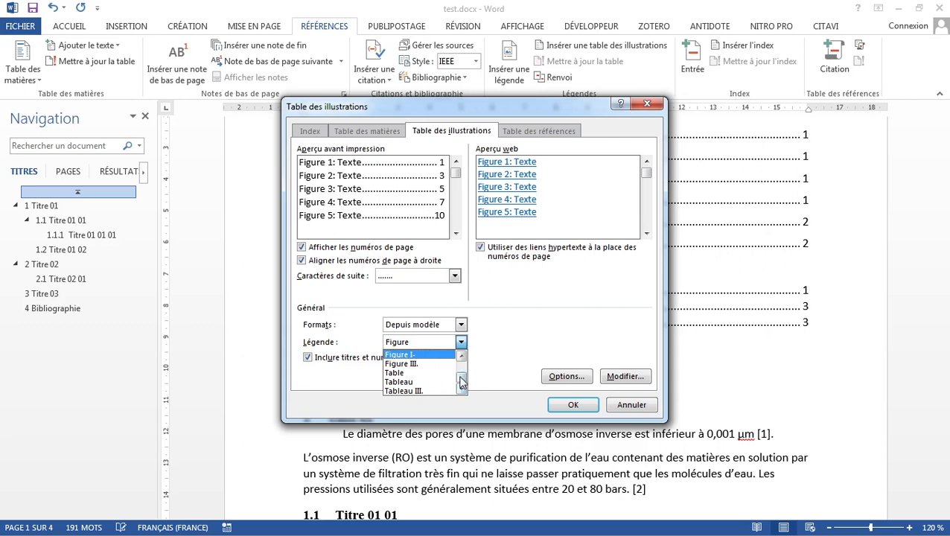
pyautogui.click(462, 371)
pyautogui.moveTo(462, 367); pyautogui.dragTo(462, 371)
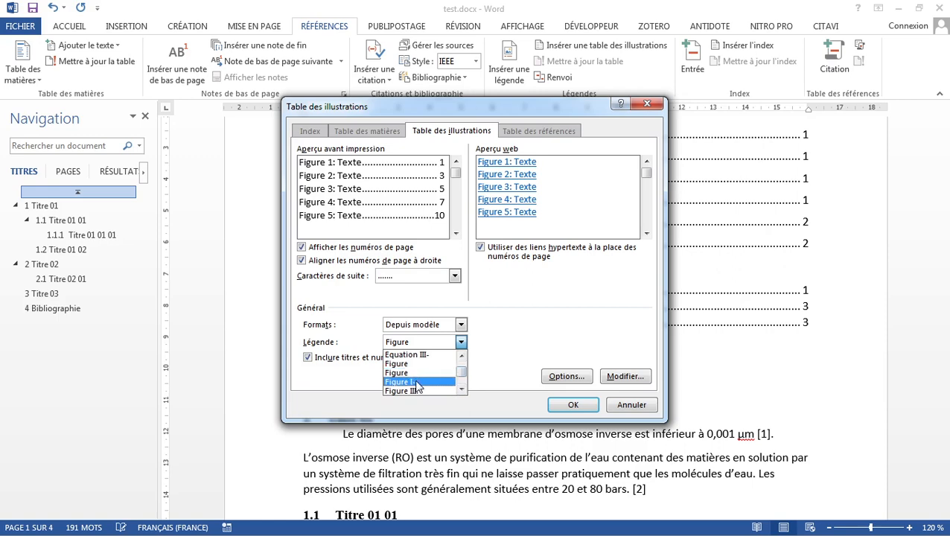
pyautogui.click(416, 382)
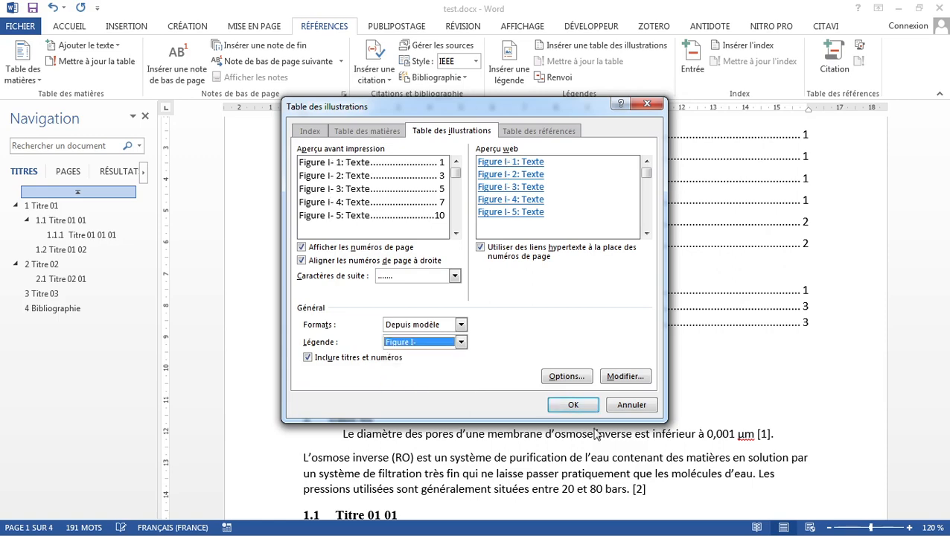
pyautogui.click(580, 402)
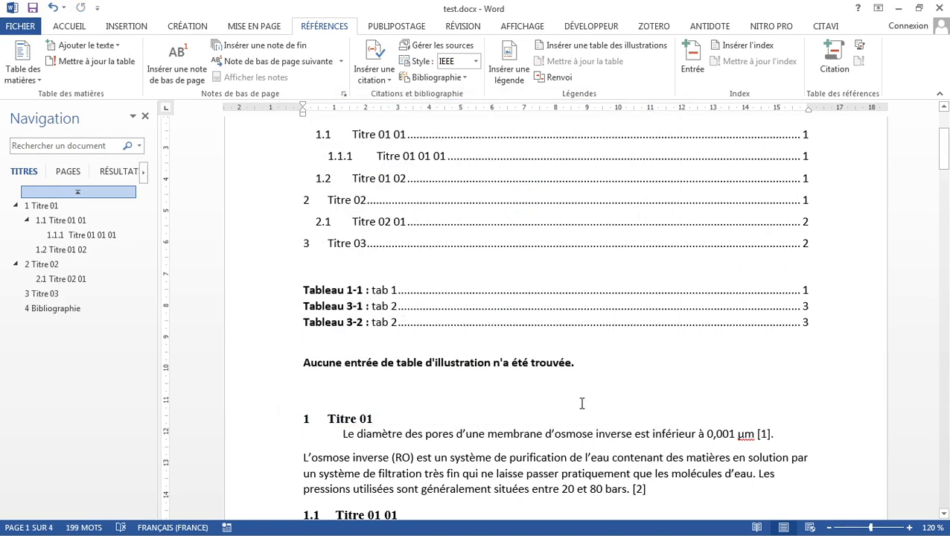
pyautogui.moveTo(307, 356); pyautogui.dragTo(580, 382)
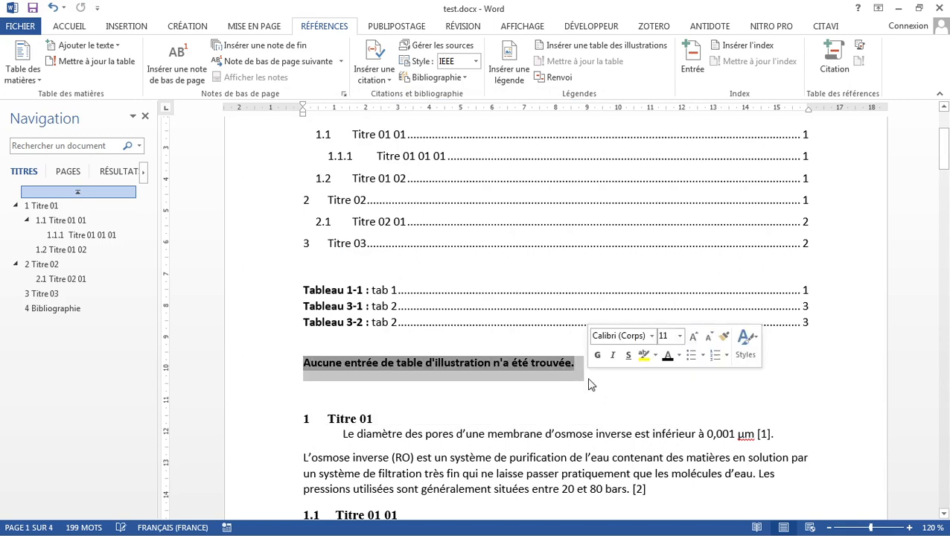
pyautogui.press('Delete')
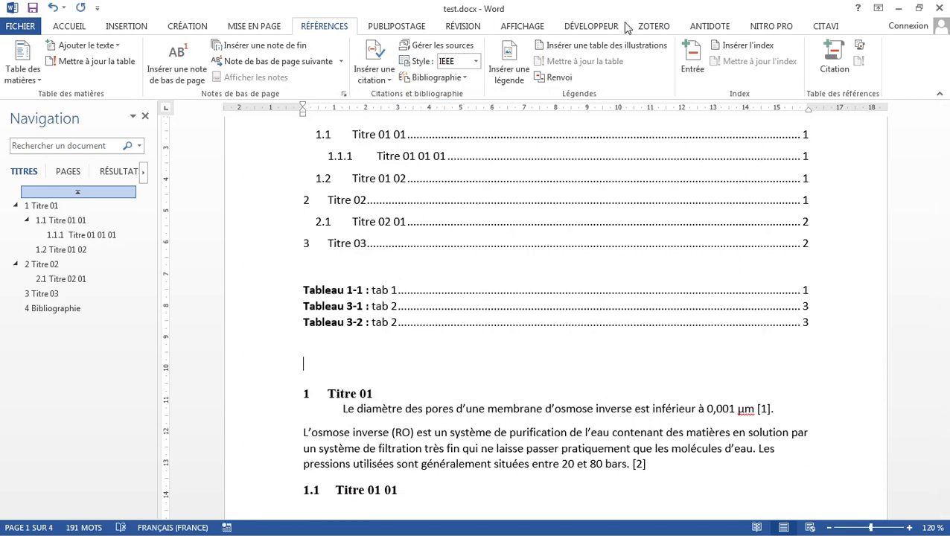
# - Insert a table of illustrations based on the Figure caption label after browsing the label list
pyautogui.click(595, 44)
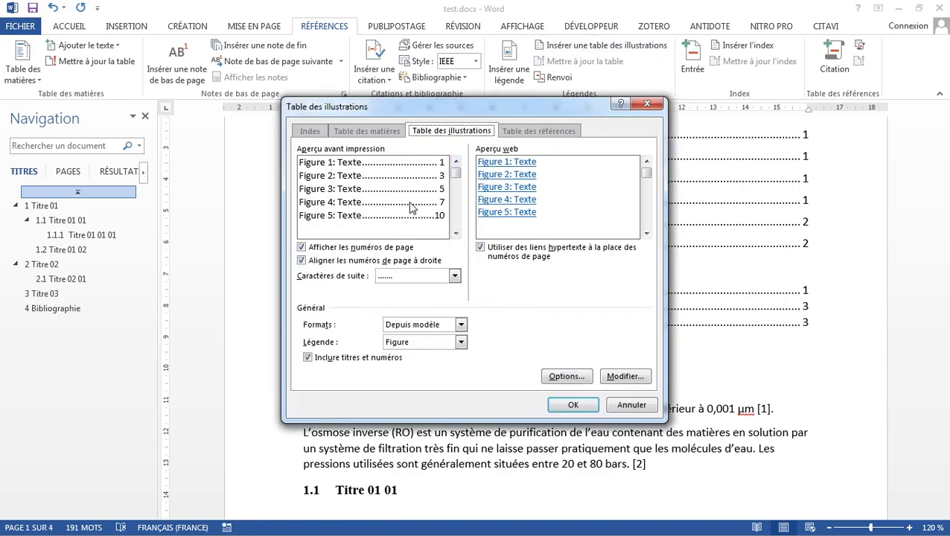
pyautogui.click(461, 342)
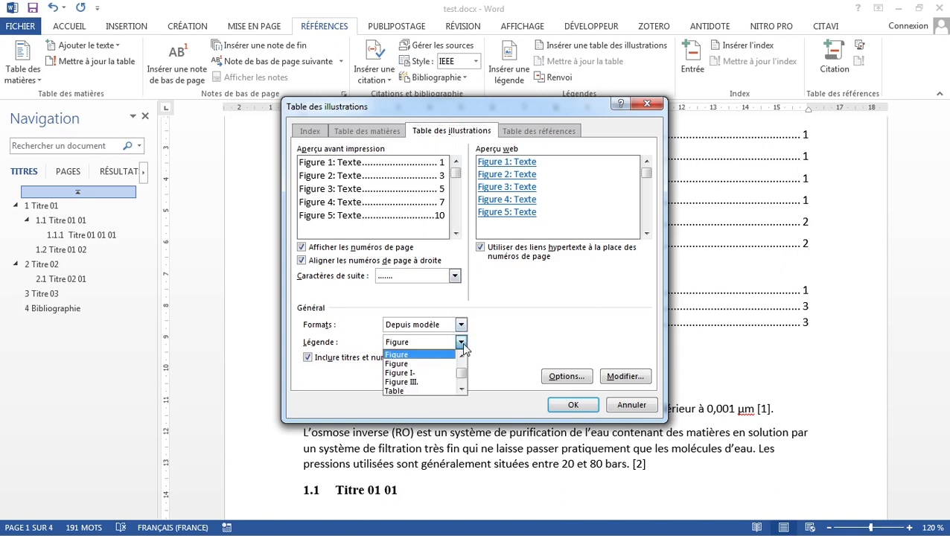
pyautogui.click(461, 357)
pyautogui.click(461, 356)
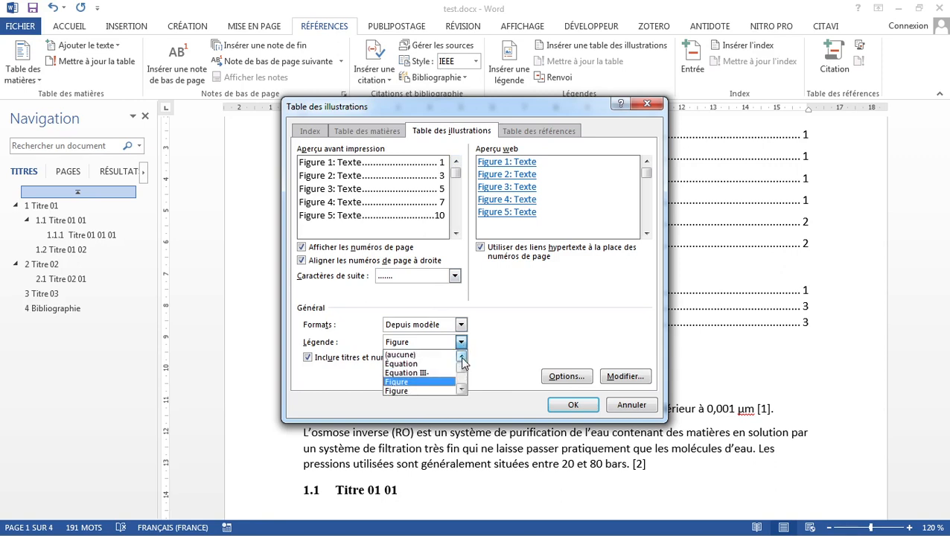
pyautogui.click(462, 389)
pyautogui.click(462, 389)
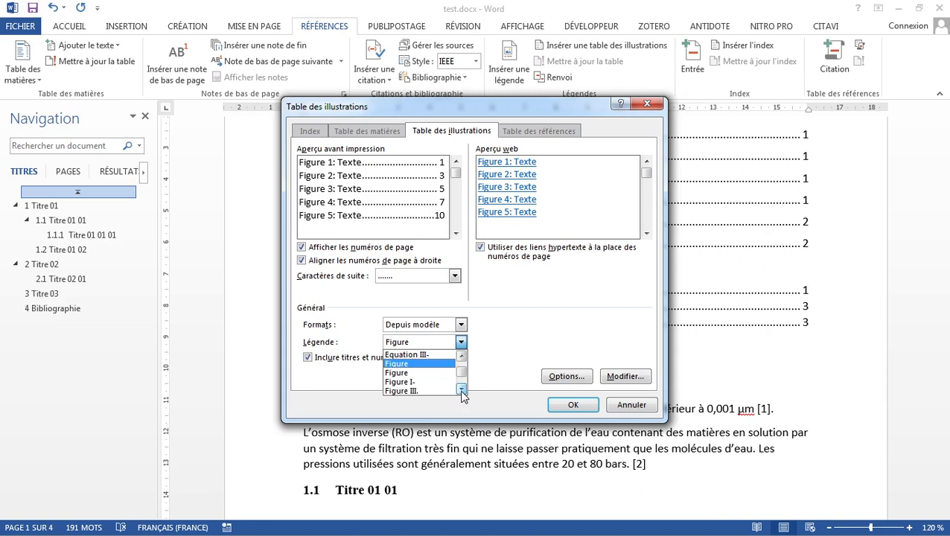
pyautogui.click(422, 373)
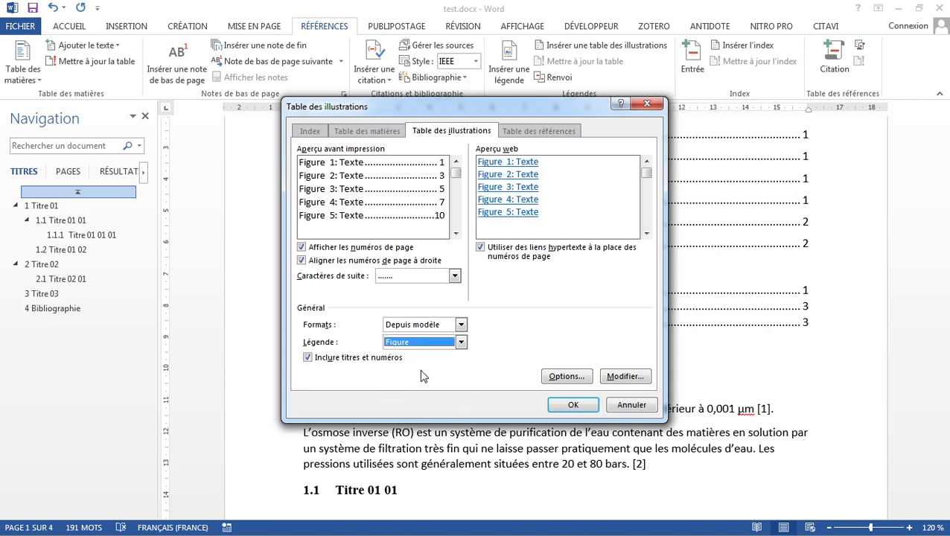
pyautogui.click(574, 405)
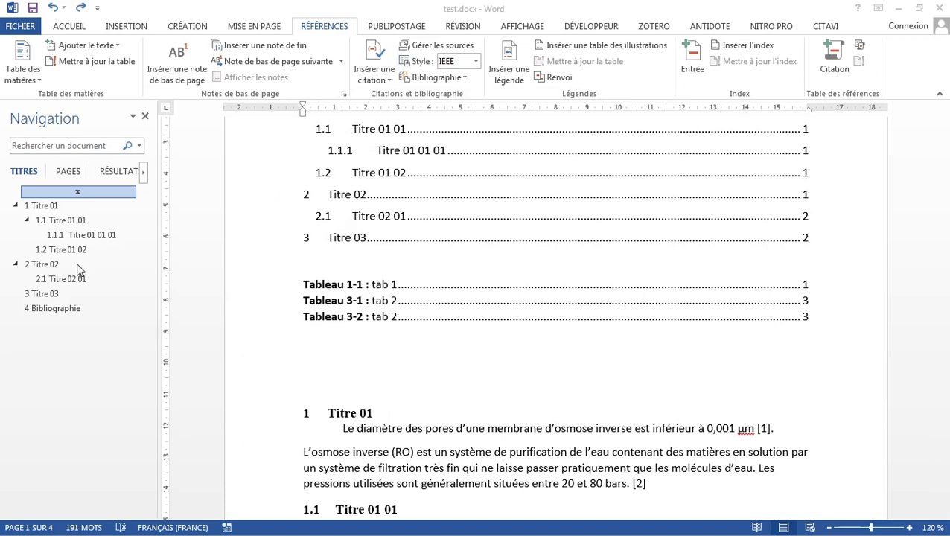
# - Insert a list of figures with the Figure caption label below the list of tables
pyautogui.click(311, 348)
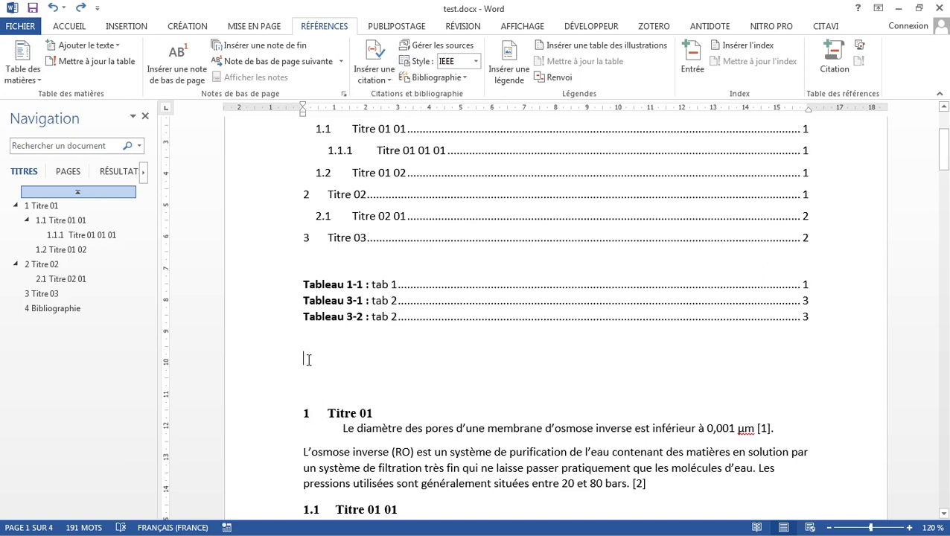
pyautogui.click(591, 44)
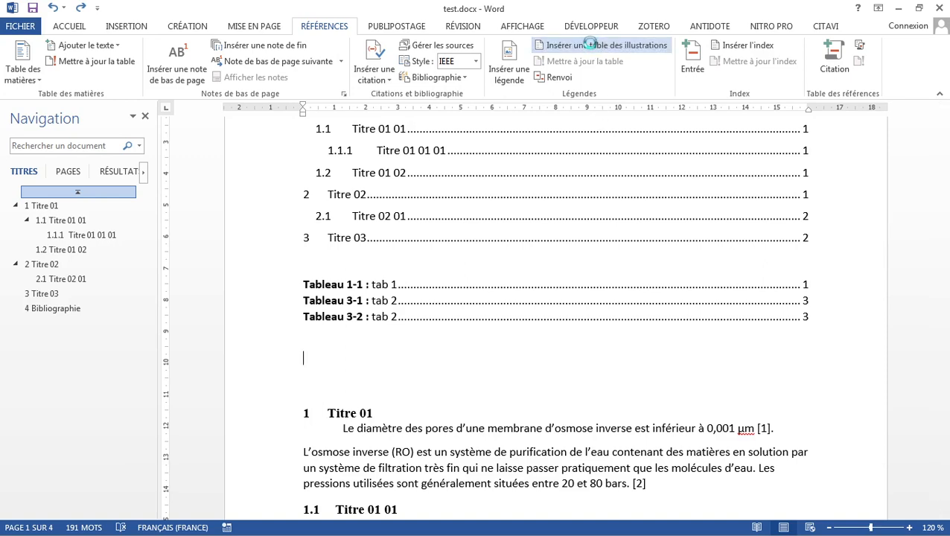
pyautogui.click(461, 343)
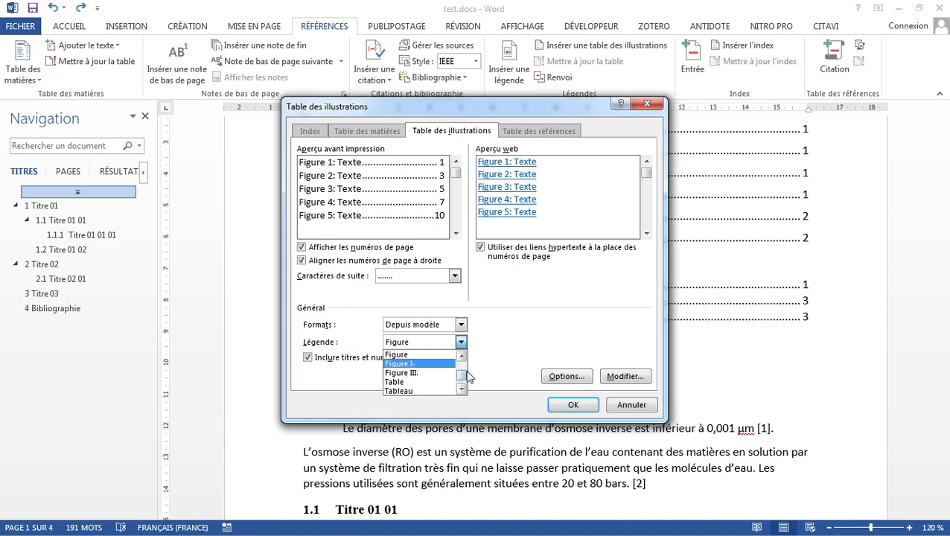
pyautogui.moveTo(461, 372); pyautogui.dragTo(462, 365)
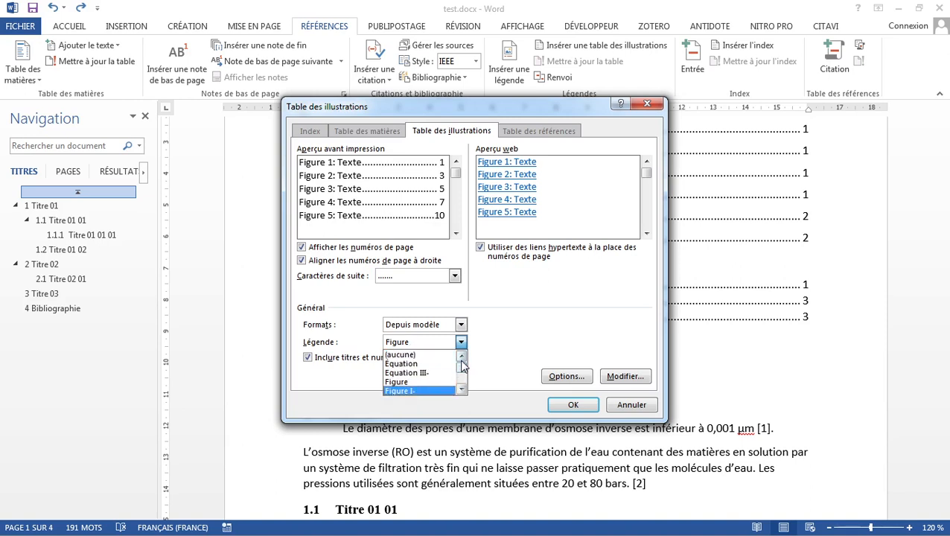
pyautogui.click(417, 382)
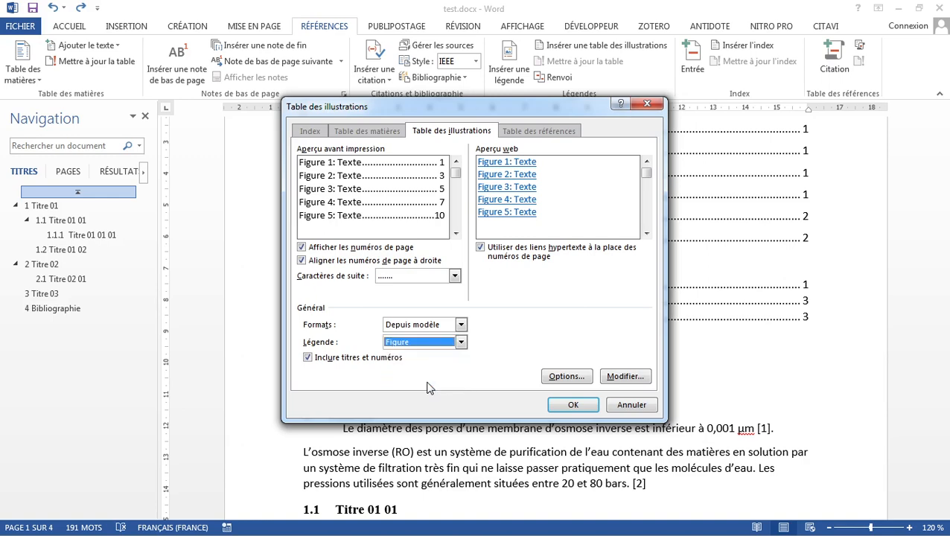
pyautogui.click(572, 405)
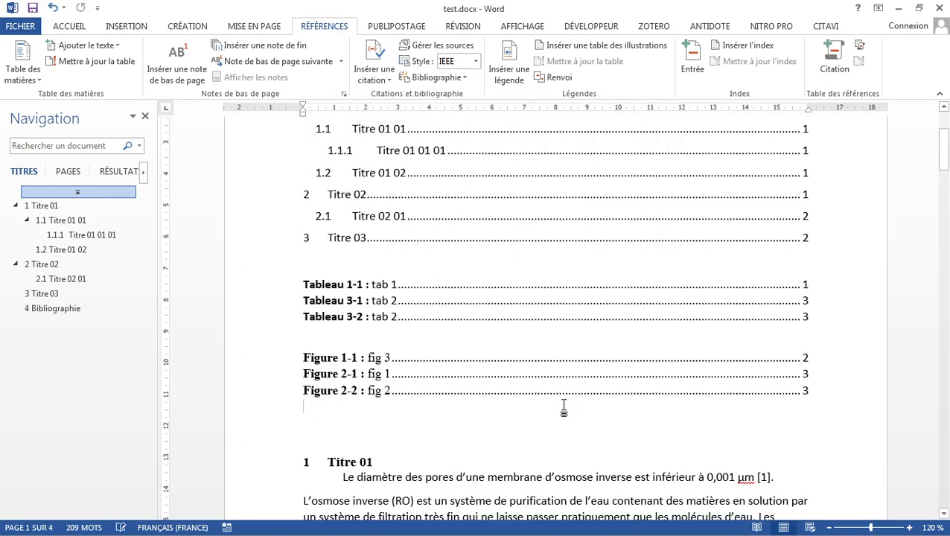
# - Check the new list of figures (Figure 1-1, 2-1, 2-2), then switch to OneNote
pyautogui.click(474, 314)
pyautogui.click(429, 390)
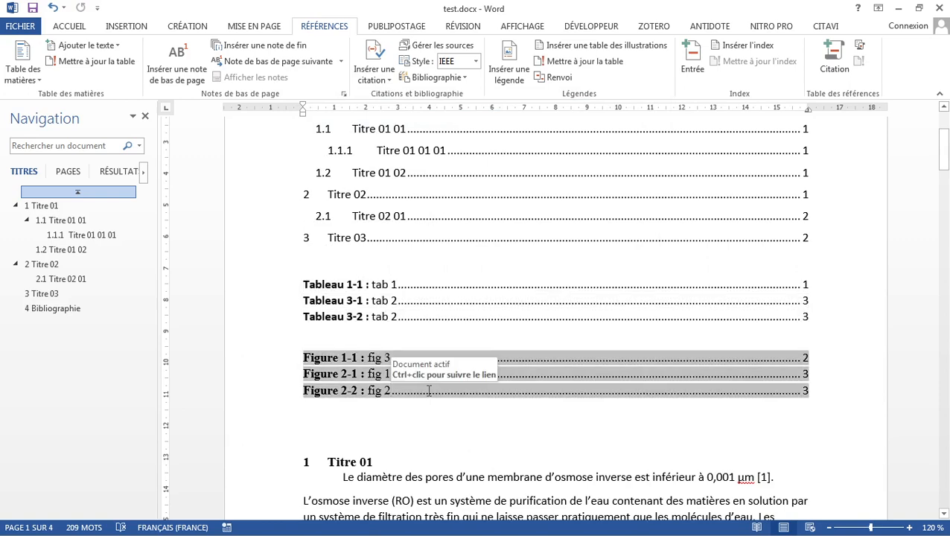
pyautogui.middleClick(429, 390)
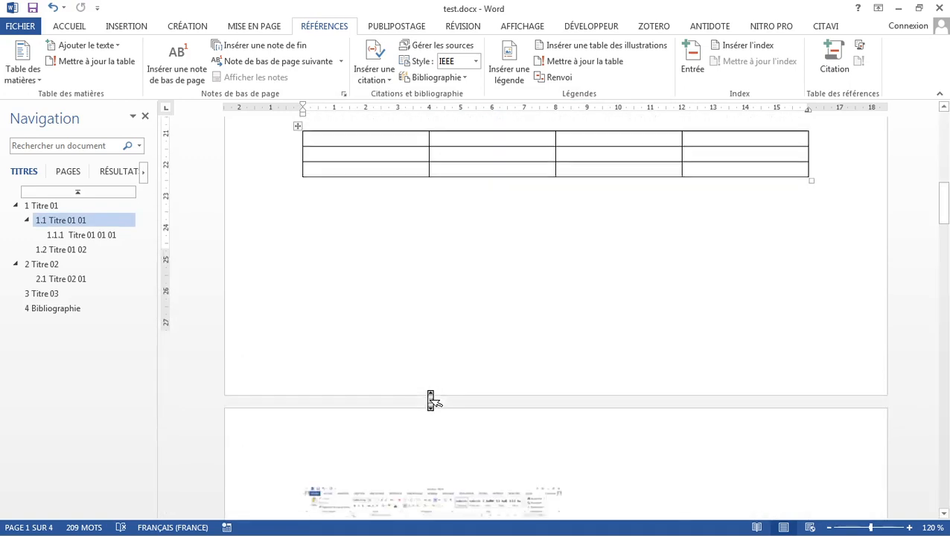
pyautogui.scroll(-17, 429, 391)
pyautogui.scroll(8, 429, 391)
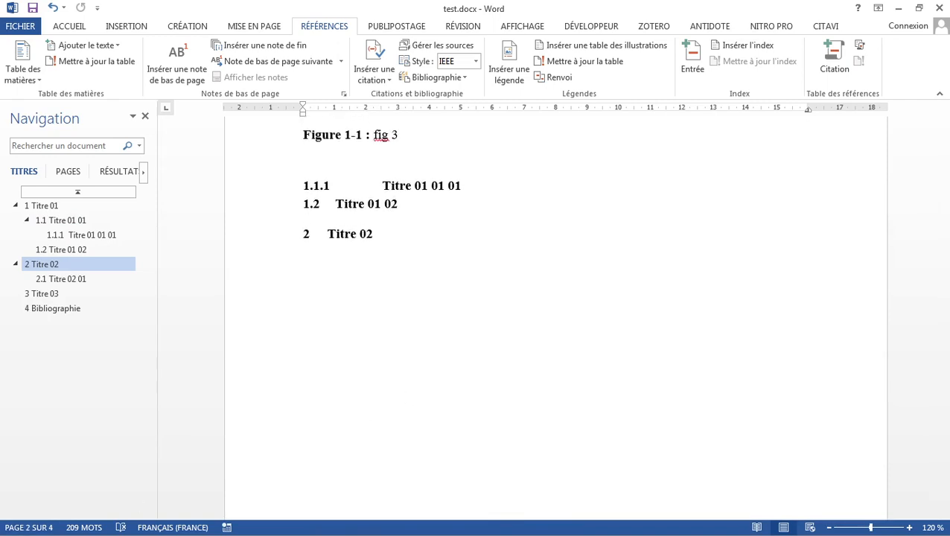
pyautogui.hotkey('alt', 'Tab')
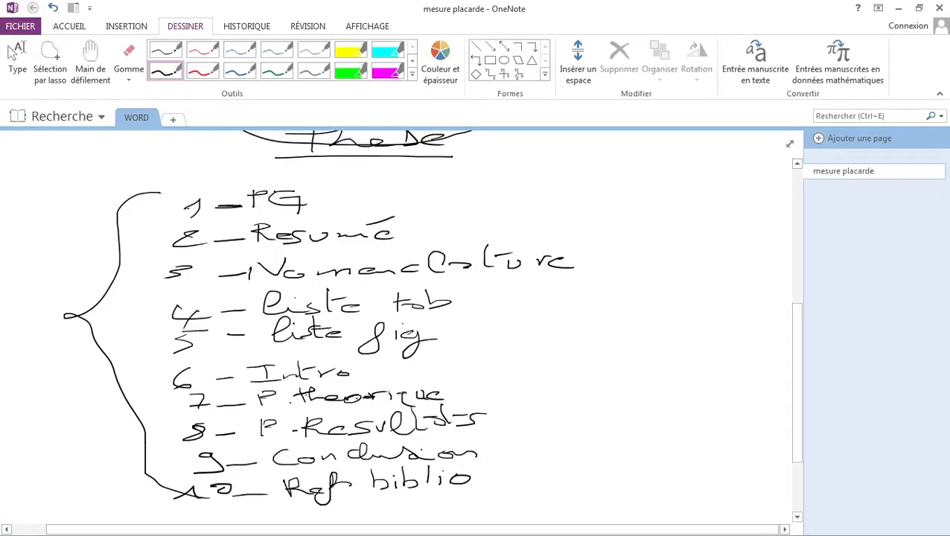
# - Tick off the liste tab, liste fig and Ref biblio items in the handwritten outline
pyautogui.click(16, 59)
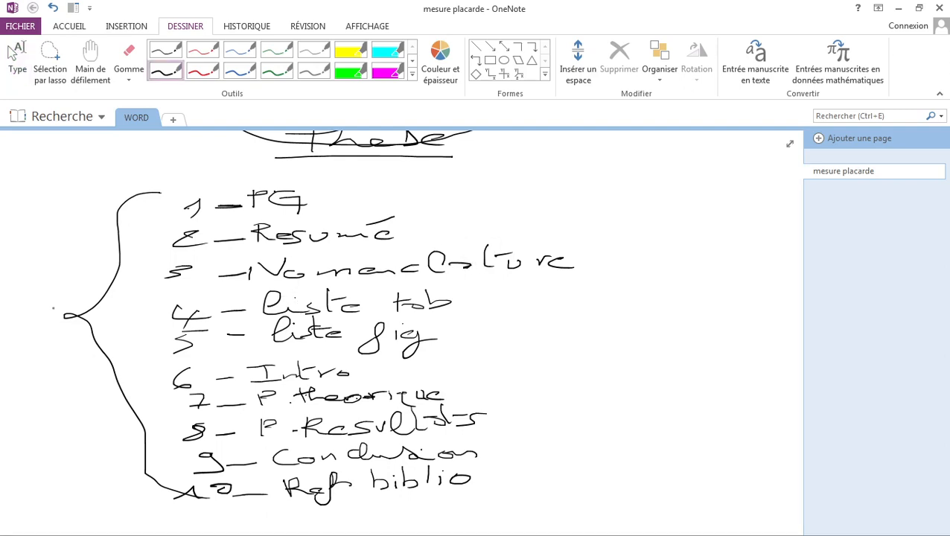
pyautogui.moveTo(455, 298); pyautogui.dragTo(513, 289)
pyautogui.moveTo(456, 335); pyautogui.dragTo(538, 333)
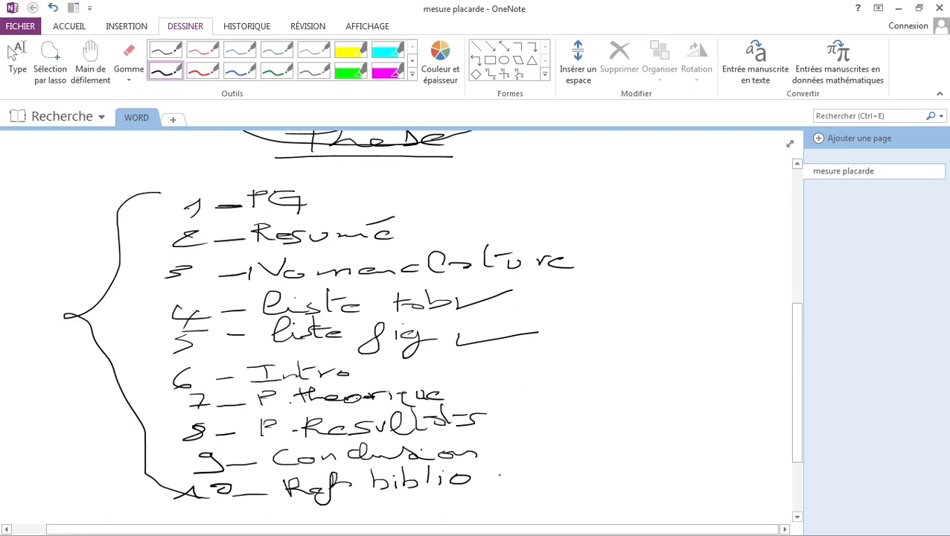
pyautogui.moveTo(499, 474)
pyautogui.mouseDown()
pyautogui.moveTo(500, 488)
pyautogui.moveTo(557, 466)
pyautogui.mouseUp()
# - Handwrite and underline 'Sommaire' beside Nomenclature and tick both entries
pyautogui.moveTo(632, 252)
pyautogui.mouseDown()
pyautogui.moveTo(607, 264)
pyautogui.moveTo(777, 265)
pyautogui.mouseUp()
pyautogui.moveTo(604, 269); pyautogui.dragTo(791, 281)
pyautogui.moveTo(742, 244); pyautogui.dragTo(791, 235)
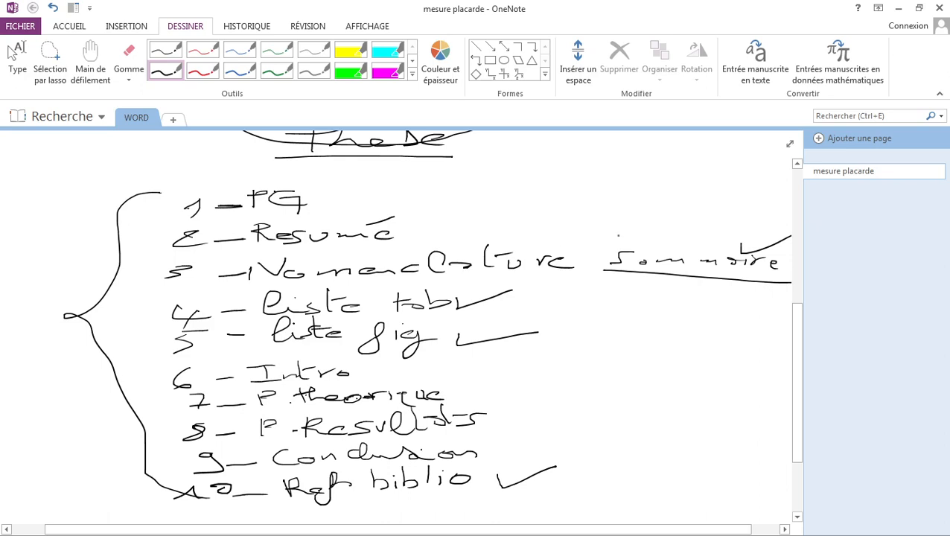
pyautogui.moveTo(618, 235); pyautogui.dragTo(553, 259)
pyautogui.click(12, 51)
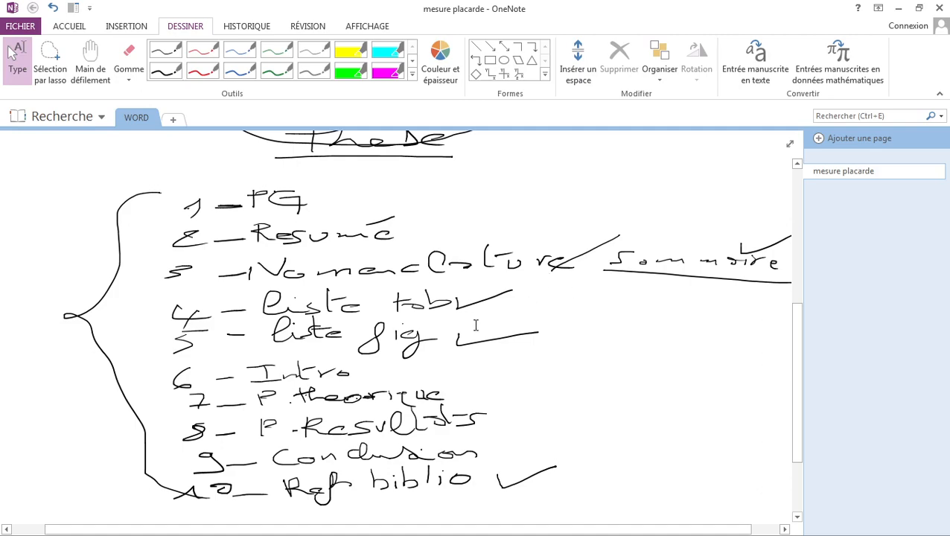
# - Minimize OneNote and scroll test.docx to Figure 2-1 : fig 1 under 2.1 Titre 02 01
pyautogui.click(899, 8)
pyautogui.click(475, 426)
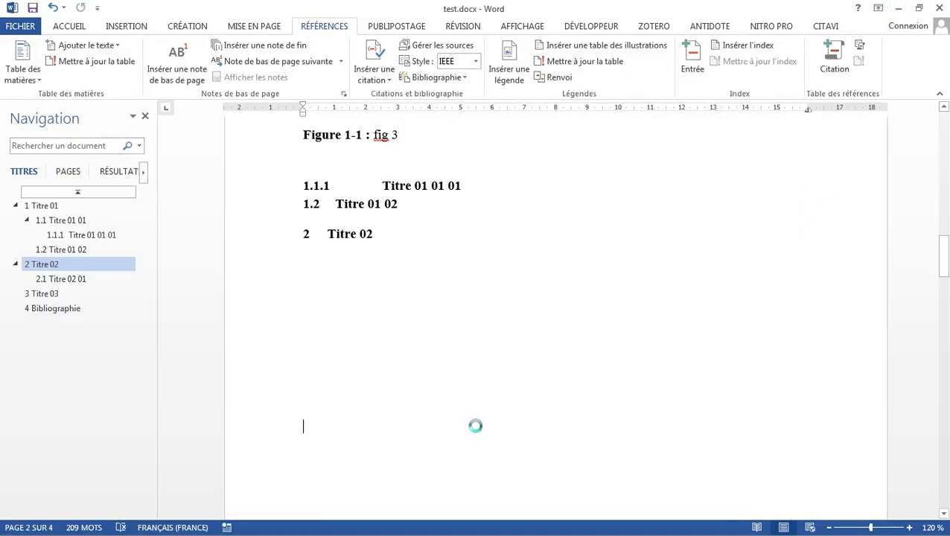
pyautogui.scroll(3, 477, 427)
pyautogui.scroll(10, 477, 426)
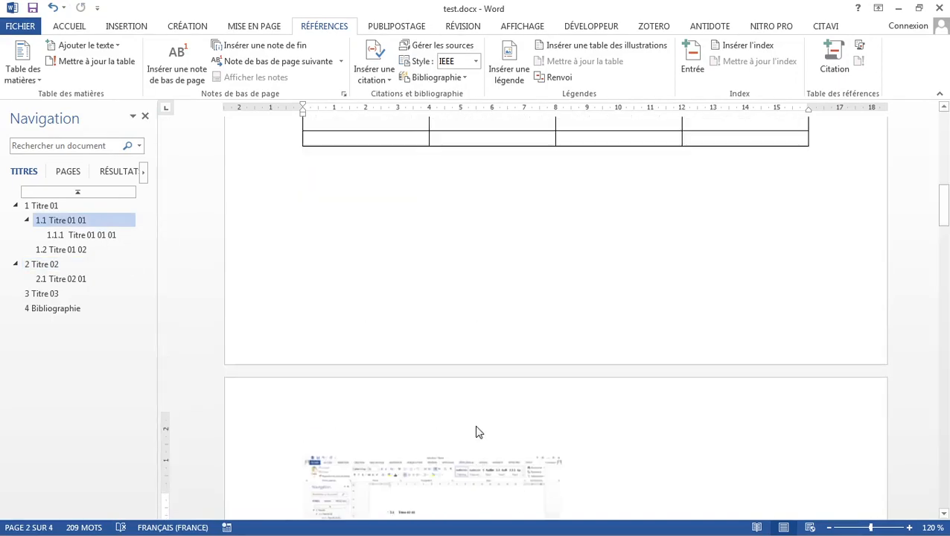
pyautogui.scroll(3, 477, 426)
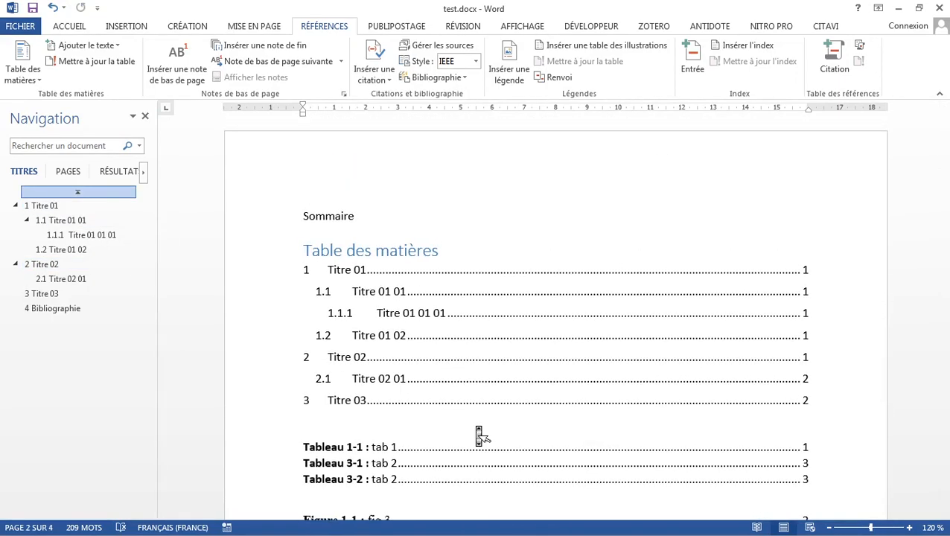
pyautogui.scroll(-6, 479, 431)
pyautogui.scroll(-8, 479, 432)
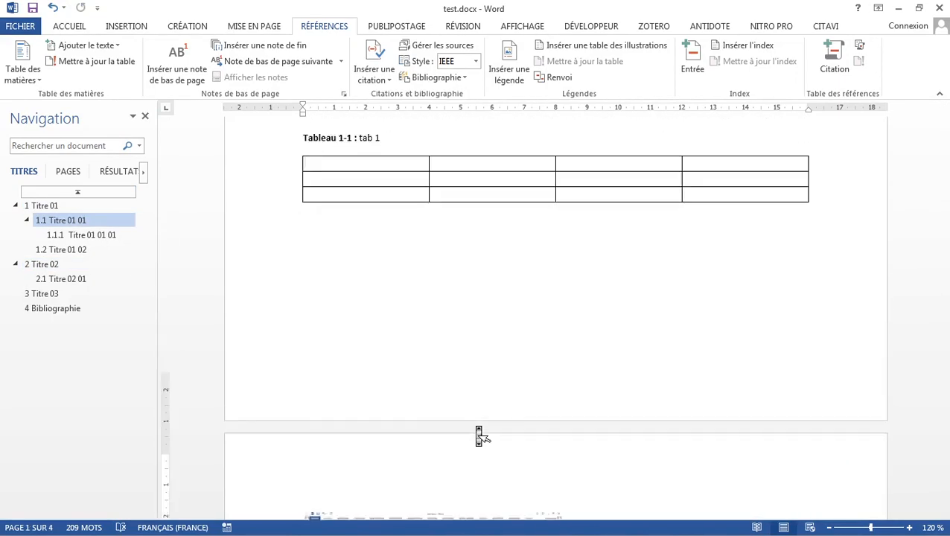
pyautogui.scroll(-10, 479, 436)
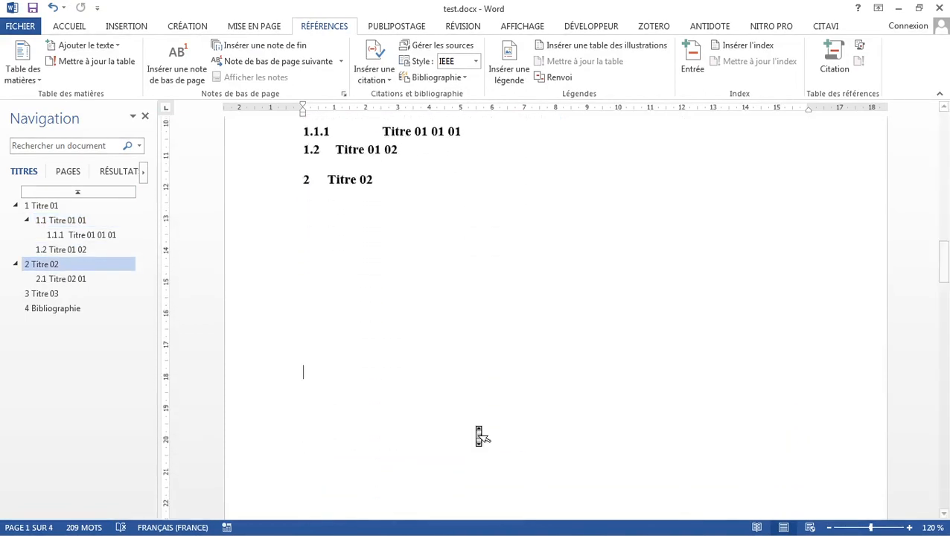
pyautogui.scroll(-5, 479, 436)
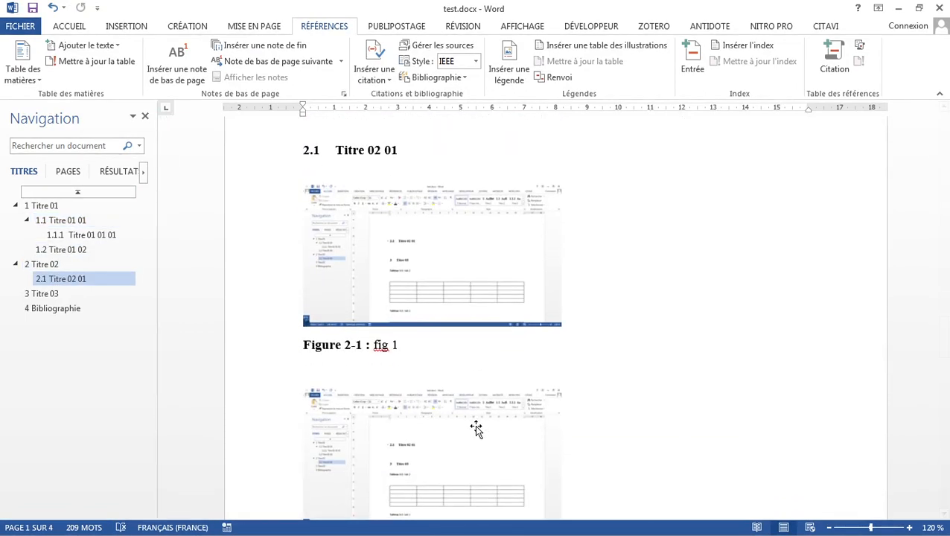